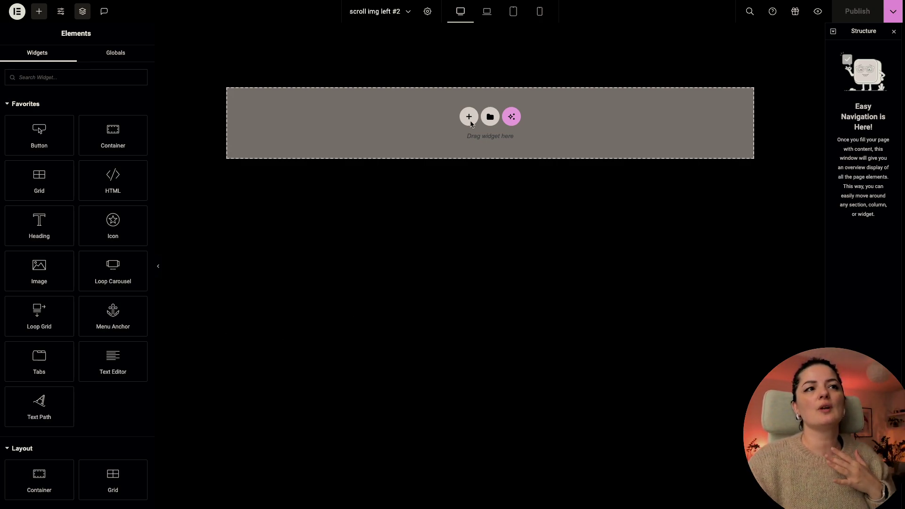
Add a single downward-direction flexbox container to the empty page and set its content width to Full Width.
{"action": "left_click", "coordinate": [470, 117]}
{"action": "left_click", "coordinate": [462, 144]}
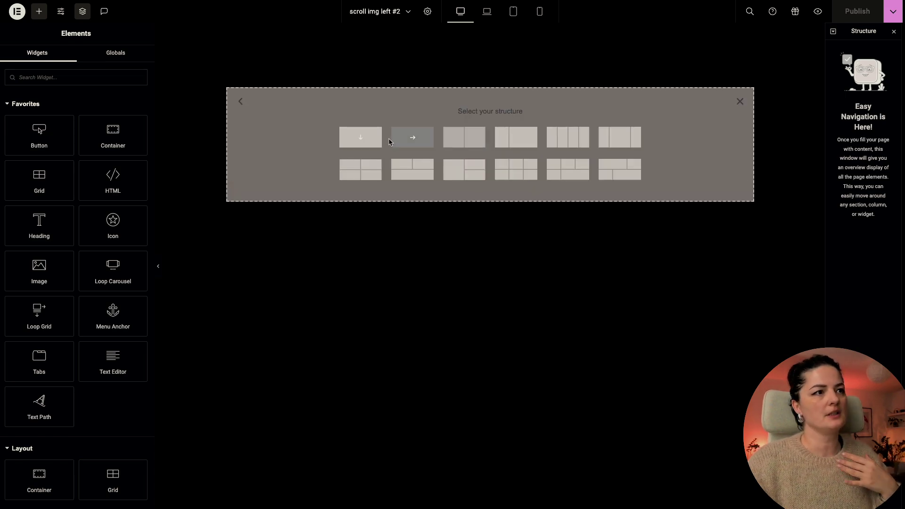
{"action": "left_click", "coordinate": [361, 137]}
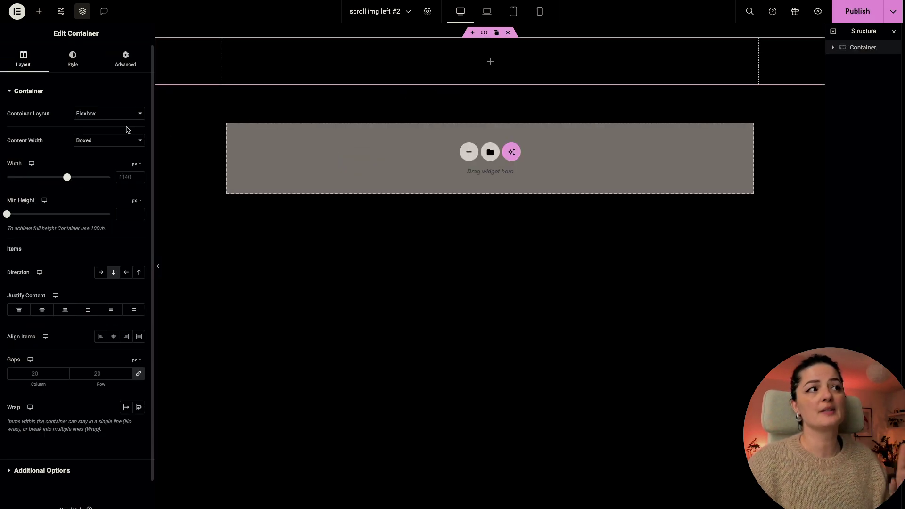
{"action": "left_click", "coordinate": [113, 141]}
{"action": "left_click", "coordinate": [114, 150]}
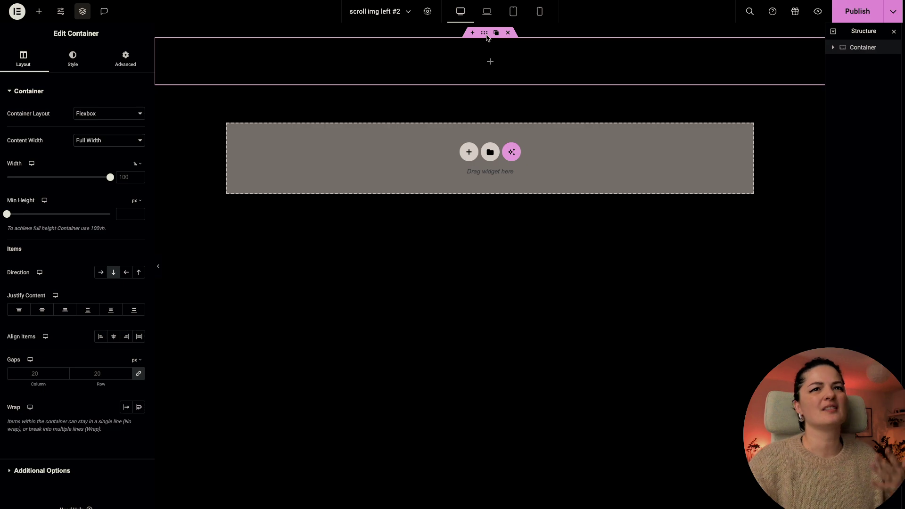
Set the container's minimum height to 50 vh, save the page and deselect the container.
{"action": "mouse_move", "coordinate": [137, 201]}
{"action": "left_click", "coordinate": [136, 242]}
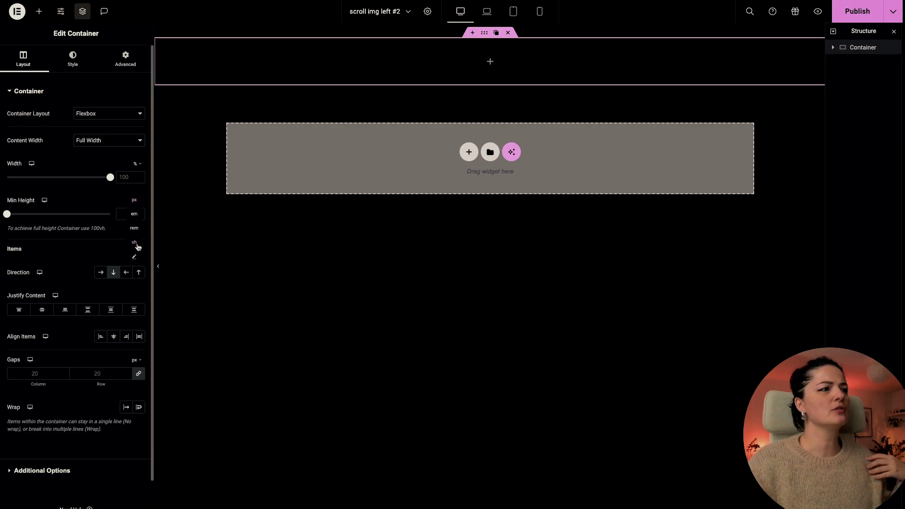
{"action": "left_click", "coordinate": [128, 214]}
{"action": "type", "text": "50"}
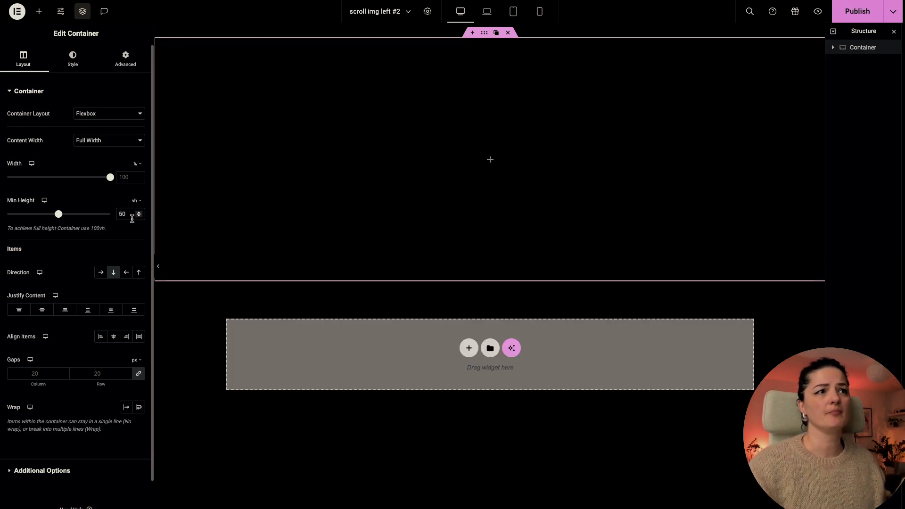
{"action": "key", "text": "ctrl+s"}
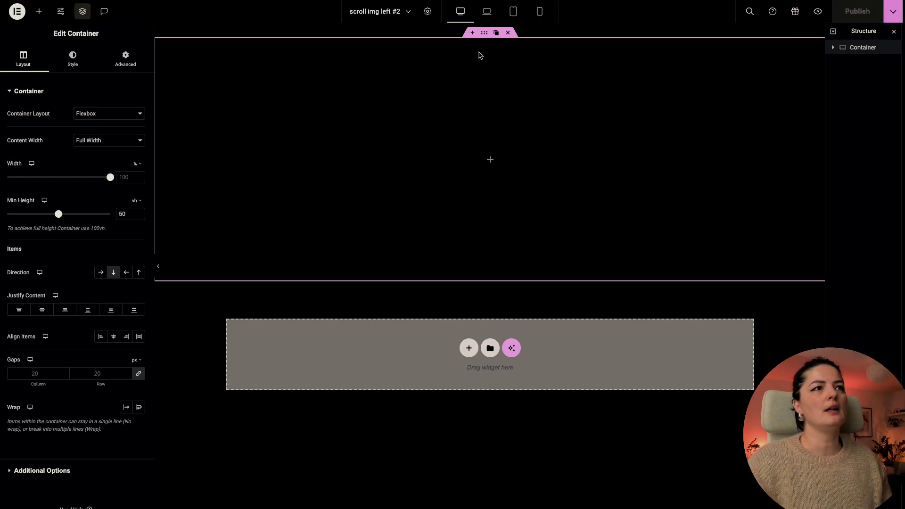
{"action": "key", "text": "Escape"}
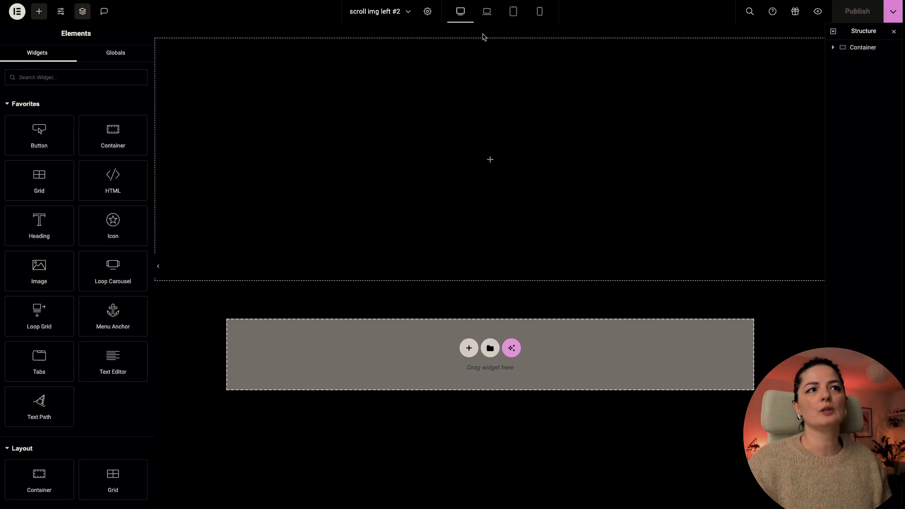
Duplicate the container and set the copy's minimum height to 100 vh.
{"action": "right_click", "coordinate": [870, 47]}
{"action": "left_click", "coordinate": [832, 81]}
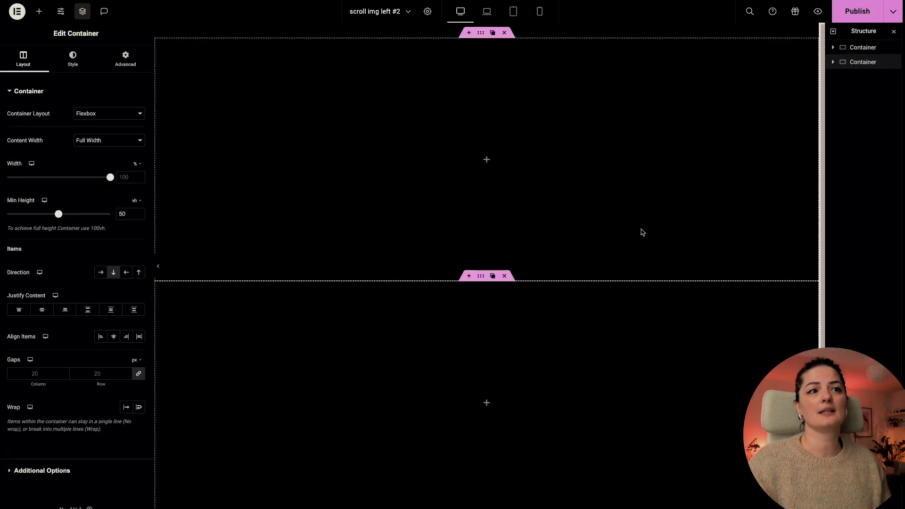
{"action": "scroll", "coordinate": [480, 296], "scroll_direction": "down", "scroll_amount": 3}
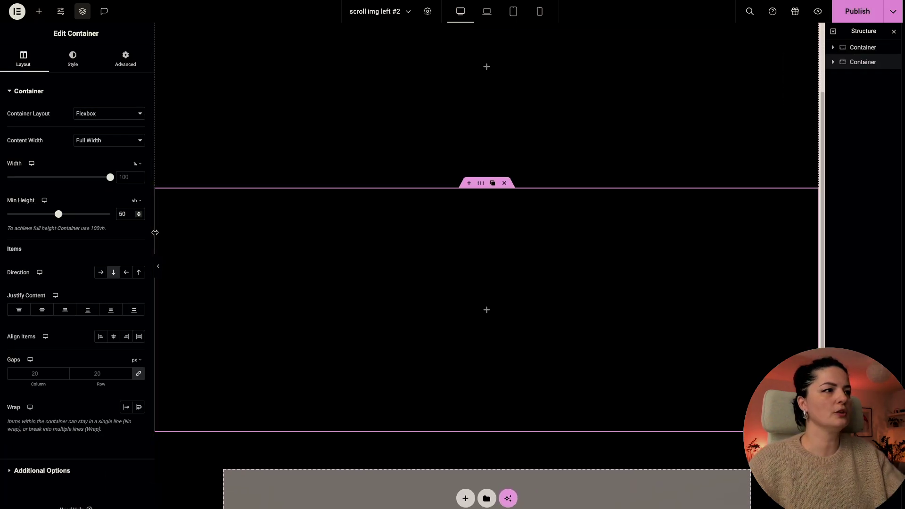
{"action": "double_click", "coordinate": [125, 214]}
{"action": "key", "text": "BackSpace"}
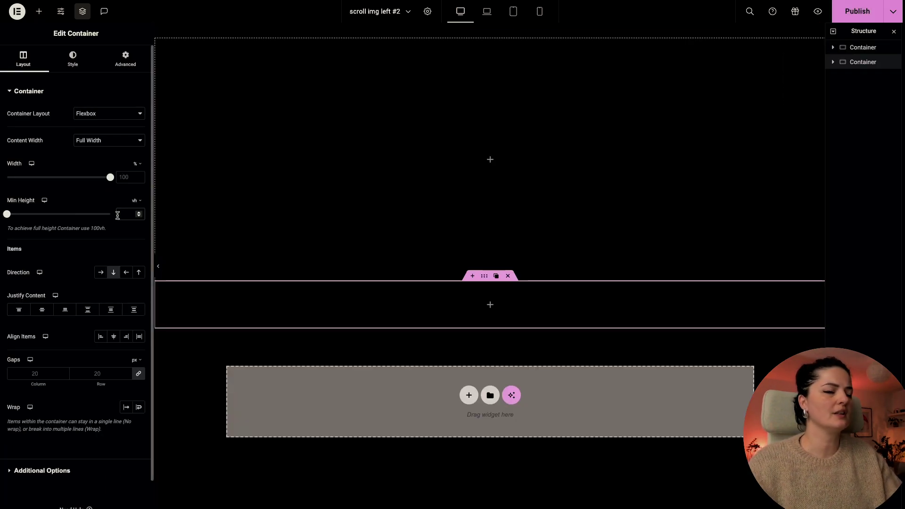
{"action": "type", "text": "100"}
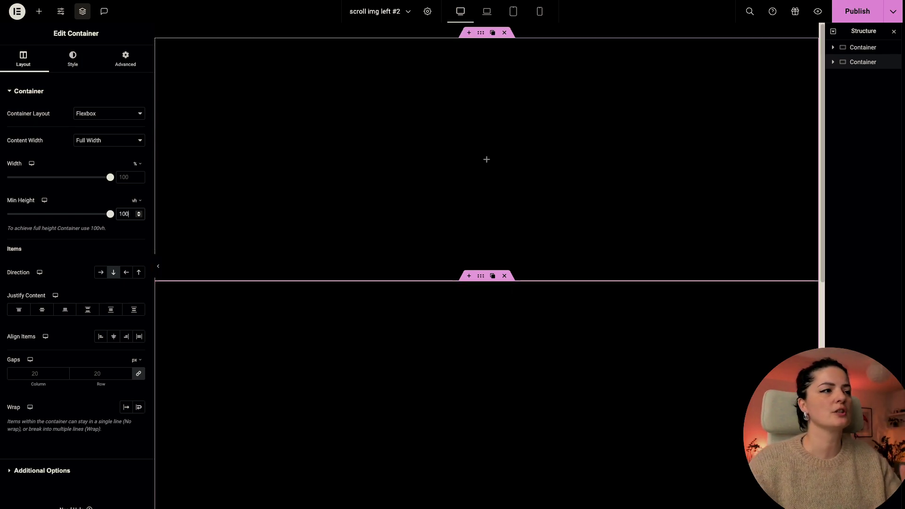
Give the second container the CSS class "gallery" and publish the page.
{"action": "left_click", "coordinate": [122, 64]}
{"action": "left_click", "coordinate": [108, 342]}
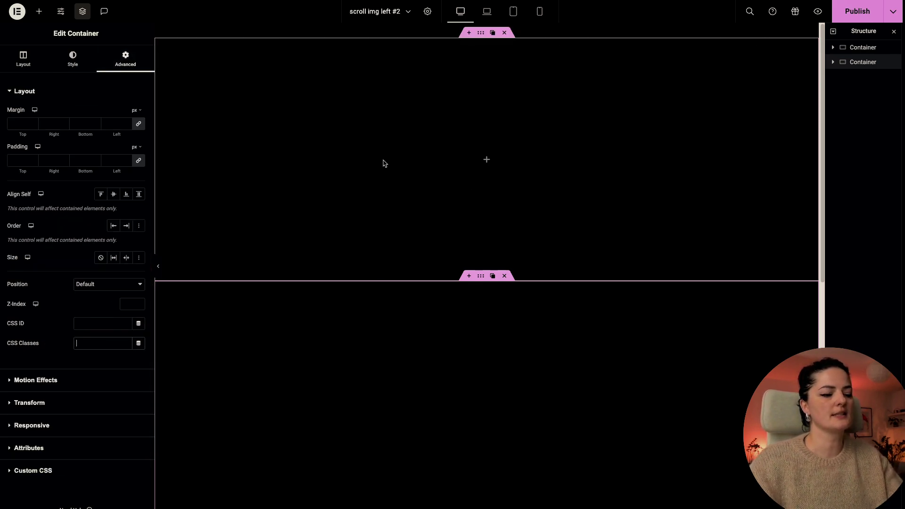
{"action": "type", "text": "gallery"}
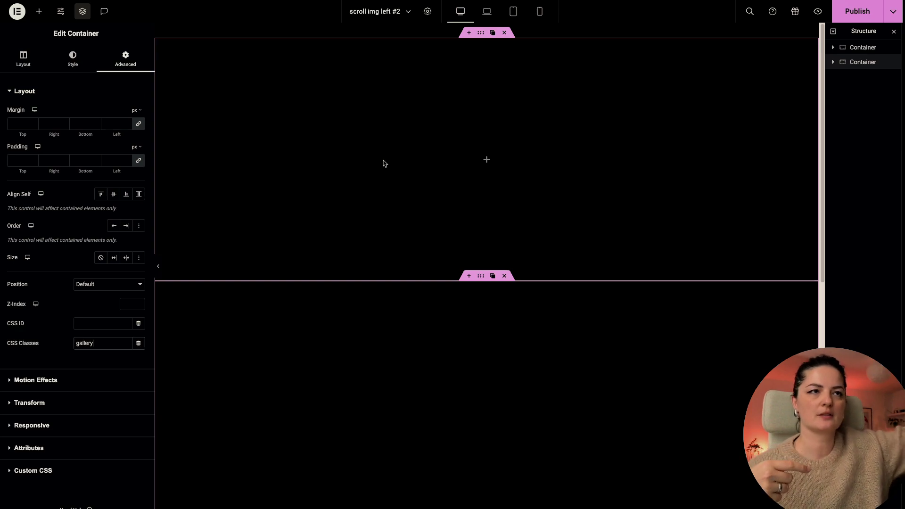
{"action": "left_click", "coordinate": [857, 11]}
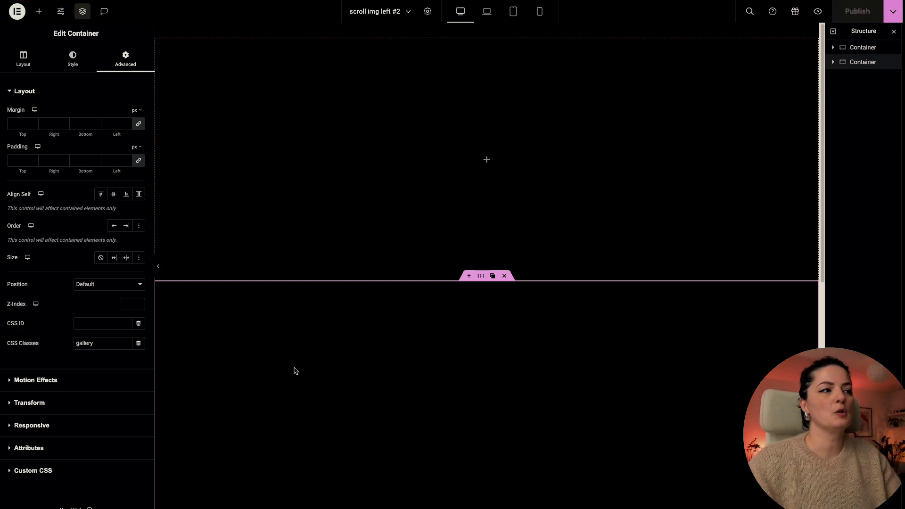
Add a container inside the gallery container, make it Full Width and reduce its width to about half of the parent.
{"action": "left_click", "coordinate": [41, 14]}
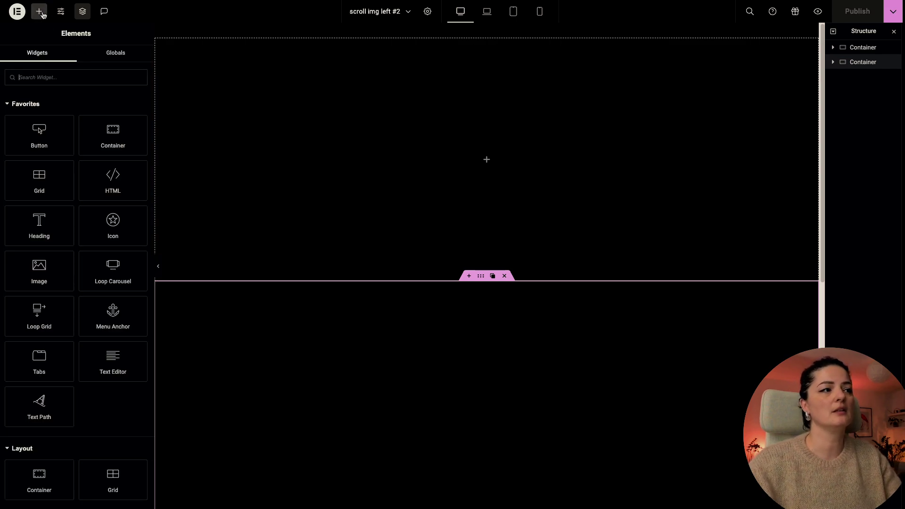
{"action": "left_click", "coordinate": [113, 135]}
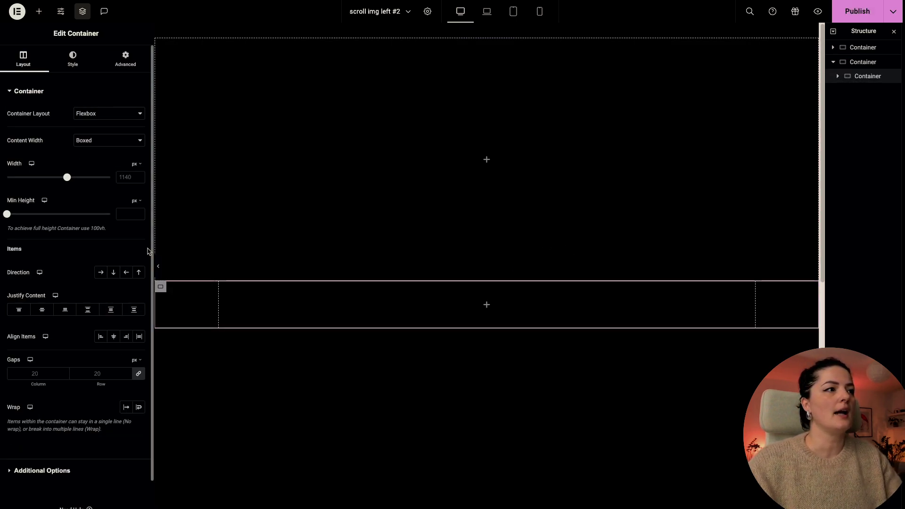
{"action": "left_click", "coordinate": [104, 142]}
{"action": "left_click", "coordinate": [104, 152]}
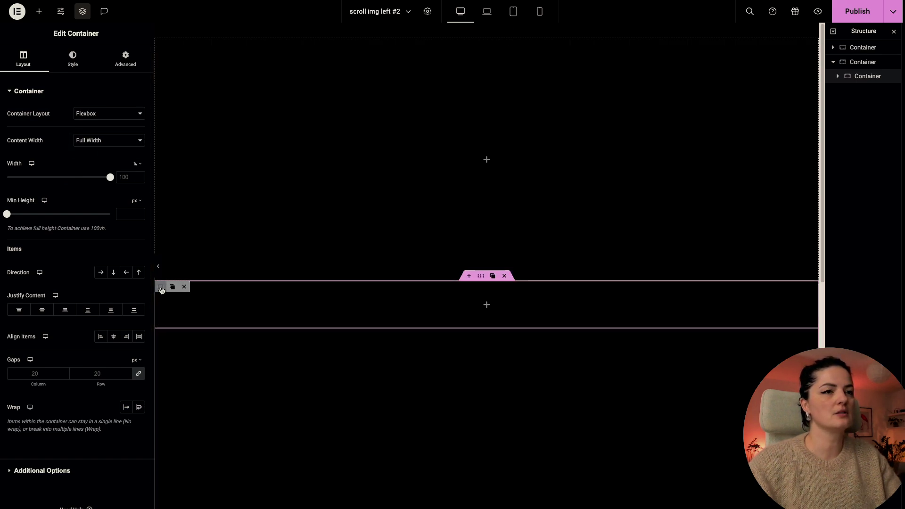
{"action": "left_click_drag", "start_coordinate": [111, 179], "coordinate": [59, 181]}
Give the half-width nested container the CSS class "left".
{"action": "left_click", "coordinate": [125, 71]}
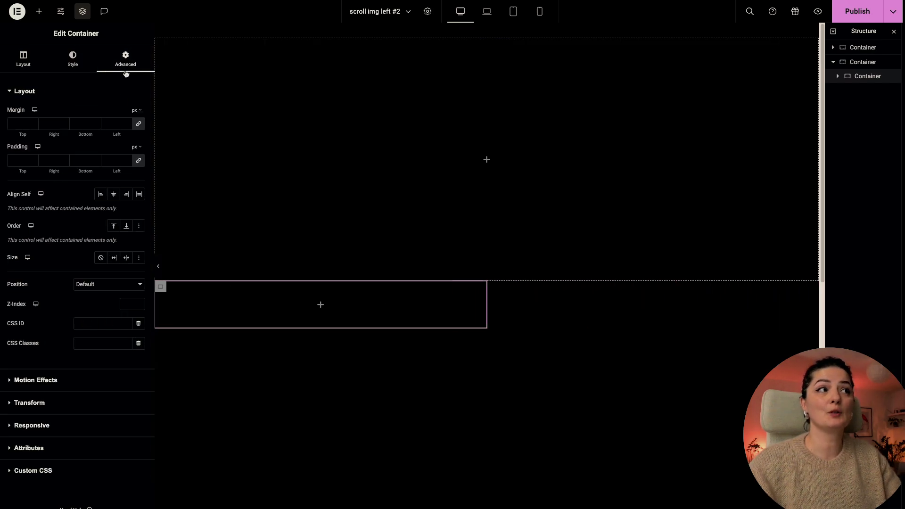
{"action": "left_click", "coordinate": [95, 339]}
{"action": "type", "text": "left"}
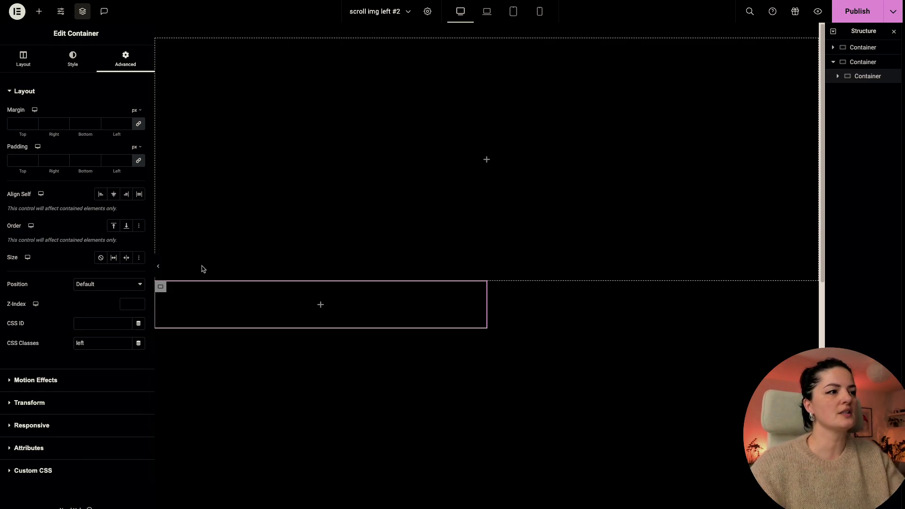
Add another container inside the "left" container and set its content width to Full Width.
{"action": "mouse_move", "coordinate": [161, 289]}
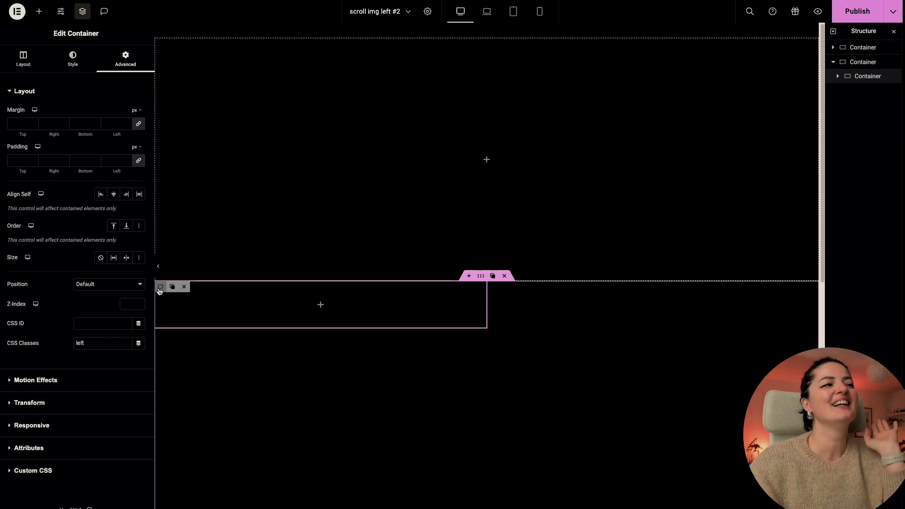
{"action": "left_click", "coordinate": [39, 11]}
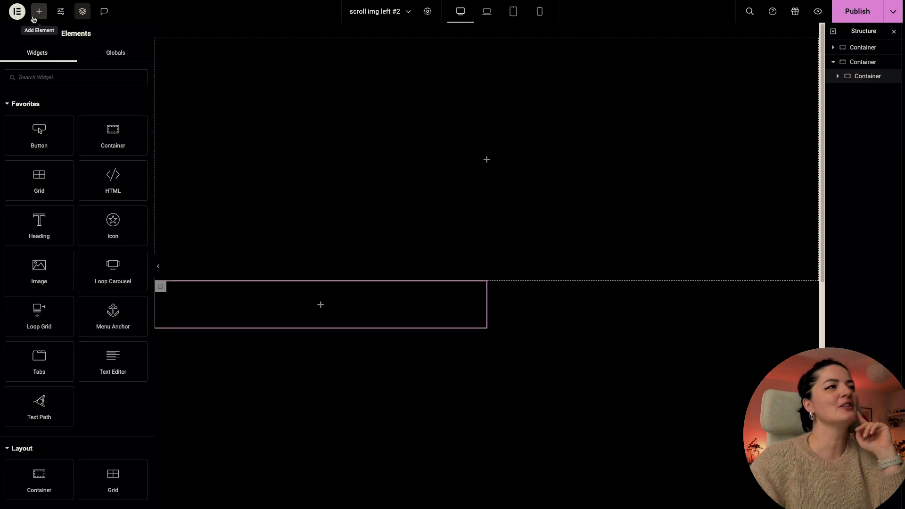
{"action": "left_click_drag", "start_coordinate": [113, 136], "coordinate": [247, 296]}
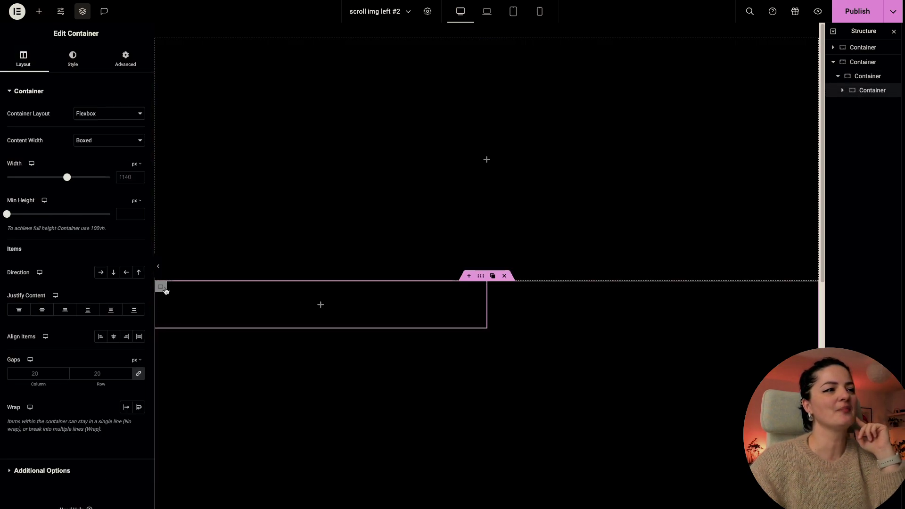
{"action": "left_click", "coordinate": [125, 143]}
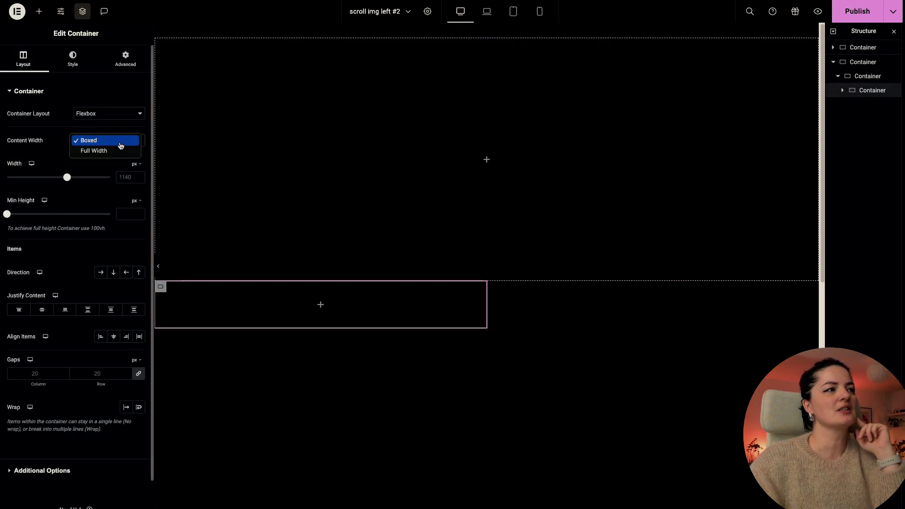
{"action": "left_click", "coordinate": [118, 150]}
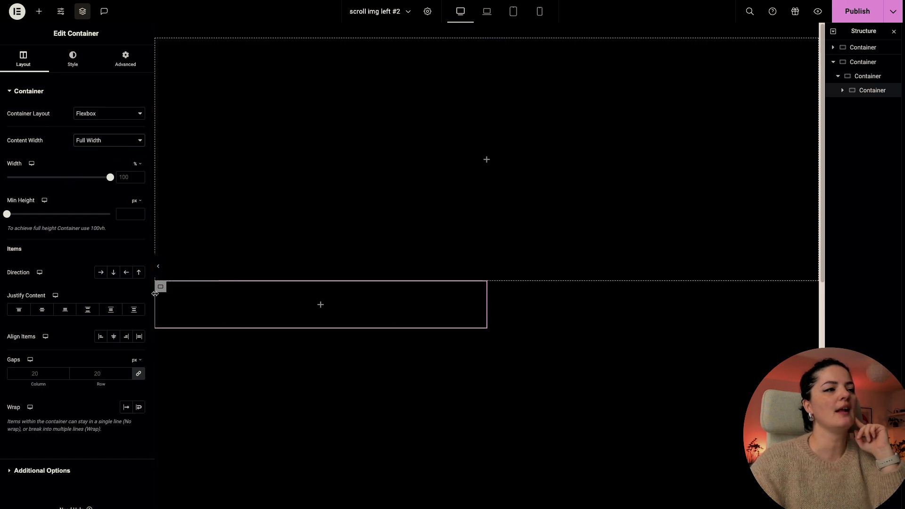
Give the innermost container the CSS class "desktopContentSection" and widen the settings area so the full name fits.
{"action": "left_click", "coordinate": [125, 57]}
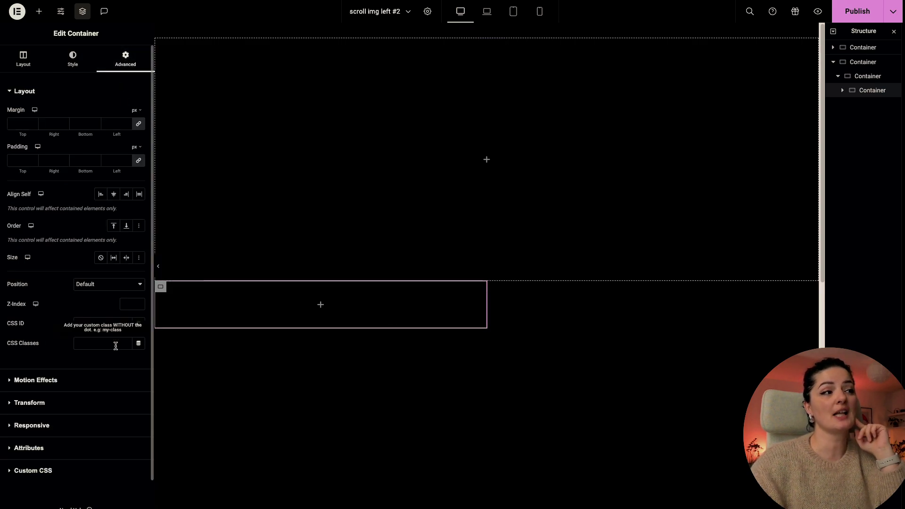
{"action": "left_click", "coordinate": [116, 344]}
{"action": "type", "text": "desktopContentSection"}
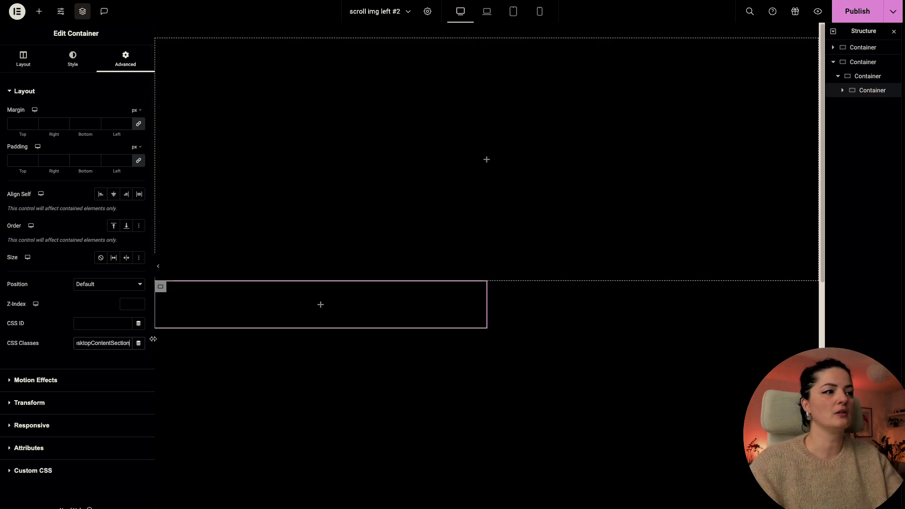
{"action": "left_click_drag", "start_coordinate": [153, 339], "coordinate": [172, 333]}
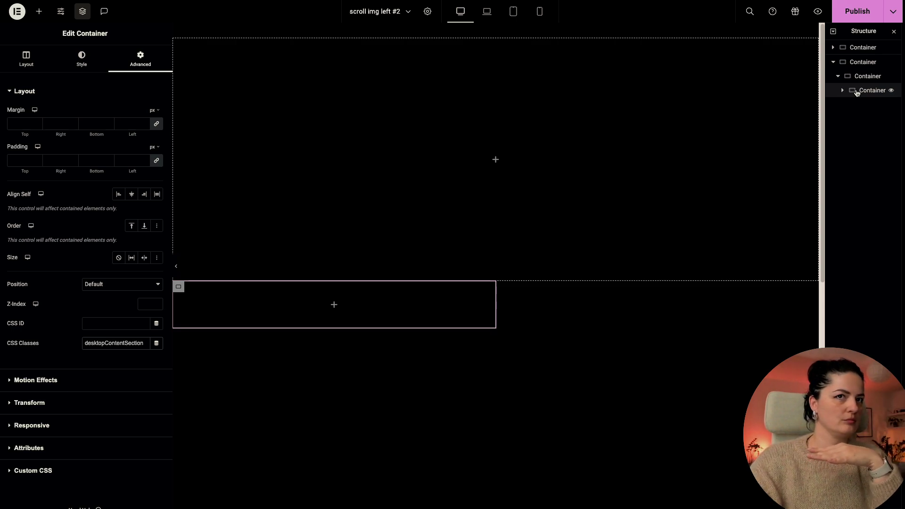
Paste the copied "One" heading and the lorem ipsum text editor into the desktopContentSection container.
{"action": "right_click", "coordinate": [309, 298]}
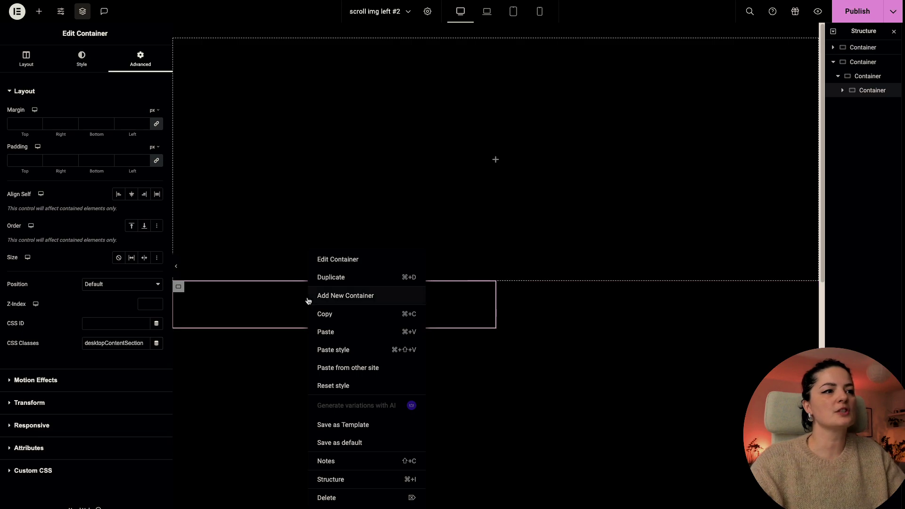
{"action": "left_click", "coordinate": [336, 332]}
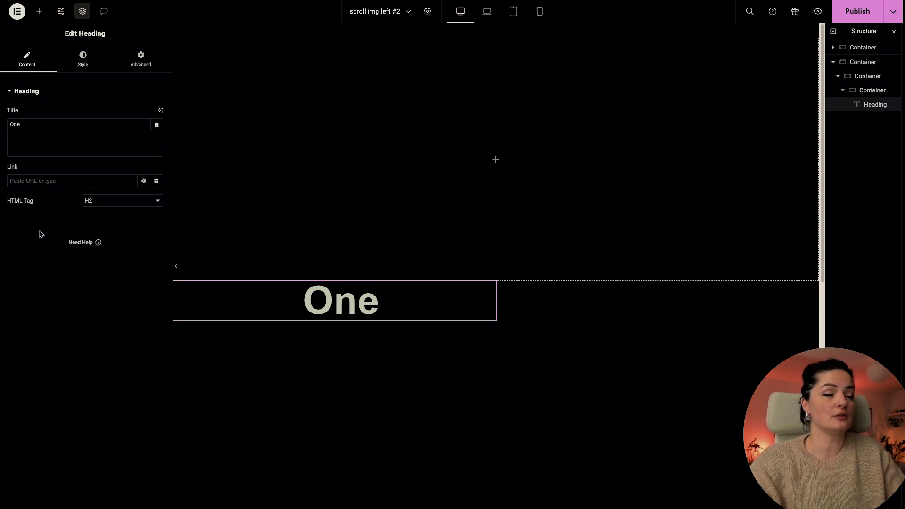
{"action": "right_click", "coordinate": [395, 288]}
{"action": "left_click", "coordinate": [414, 358]}
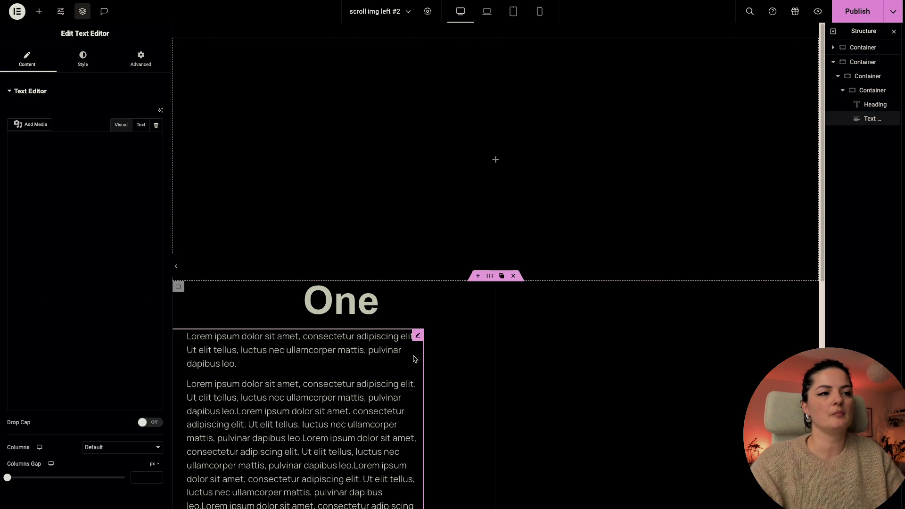
Set the desktopContentSection container's direction to vertical column and left-align the "One" heading.
{"action": "left_click", "coordinate": [178, 286]}
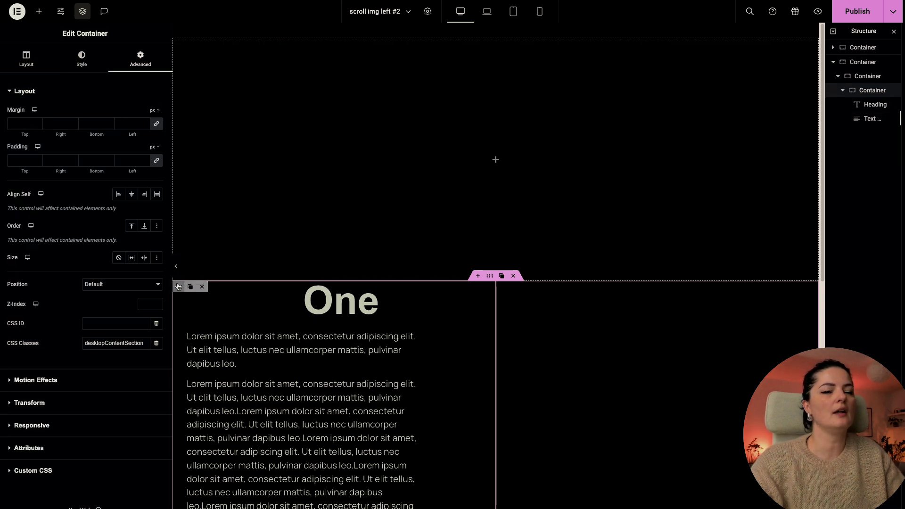
{"action": "left_click", "coordinate": [26, 59]}
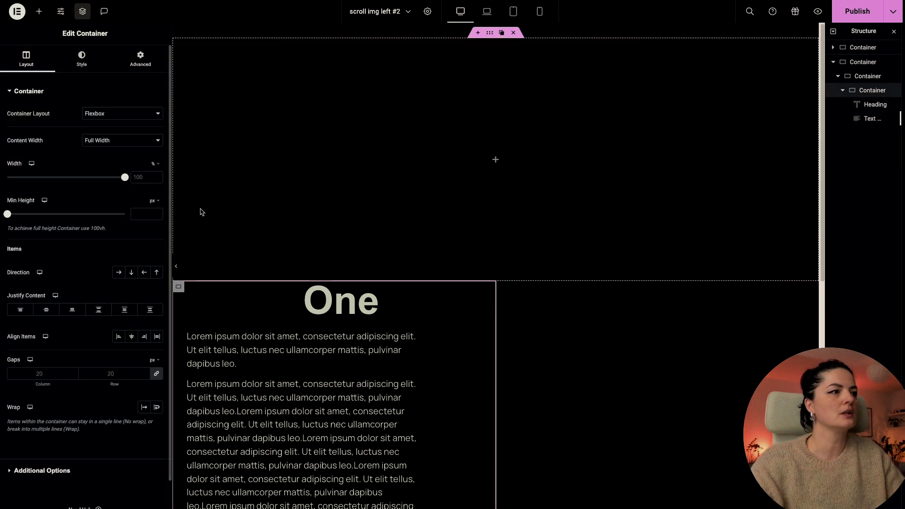
{"action": "left_click", "coordinate": [132, 272]}
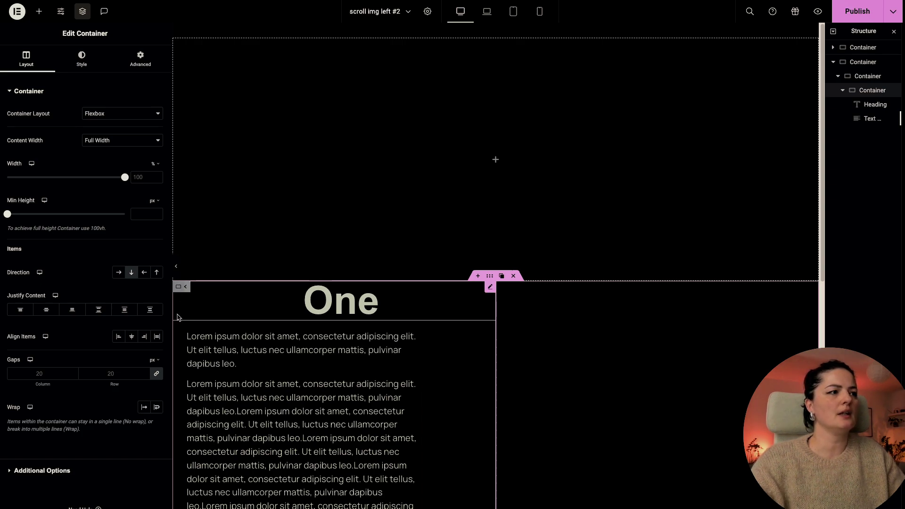
{"action": "left_click", "coordinate": [141, 59]}
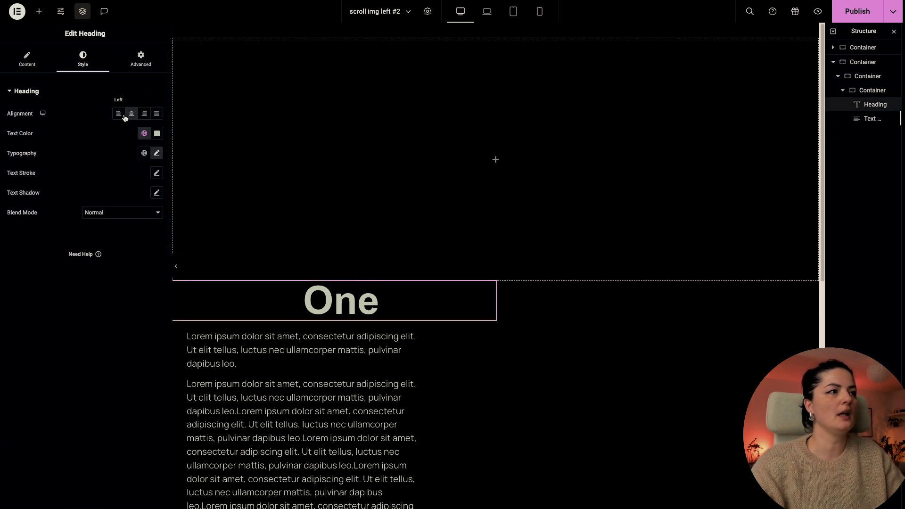
{"action": "left_click", "coordinate": [119, 115]}
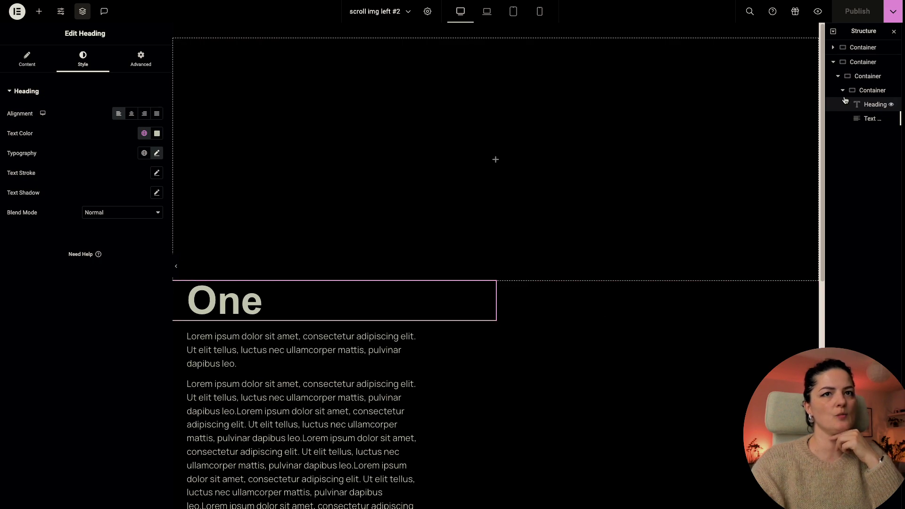
Duplicate the desktopContentSection container twice inside the "left" container, giving three stacked content blocks.
{"action": "left_click", "coordinate": [862, 92]}
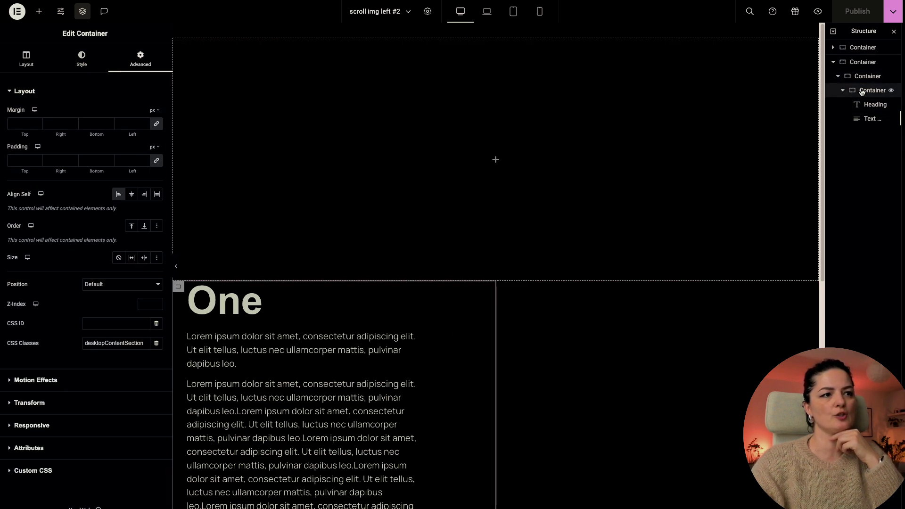
{"action": "left_click", "coordinate": [843, 92]}
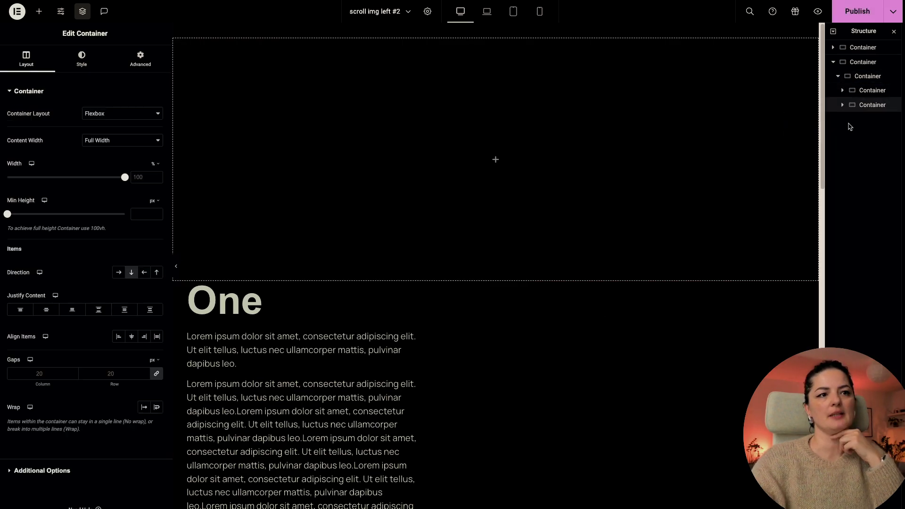
{"action": "right_click", "coordinate": [866, 105]}
{"action": "left_click", "coordinate": [839, 137]}
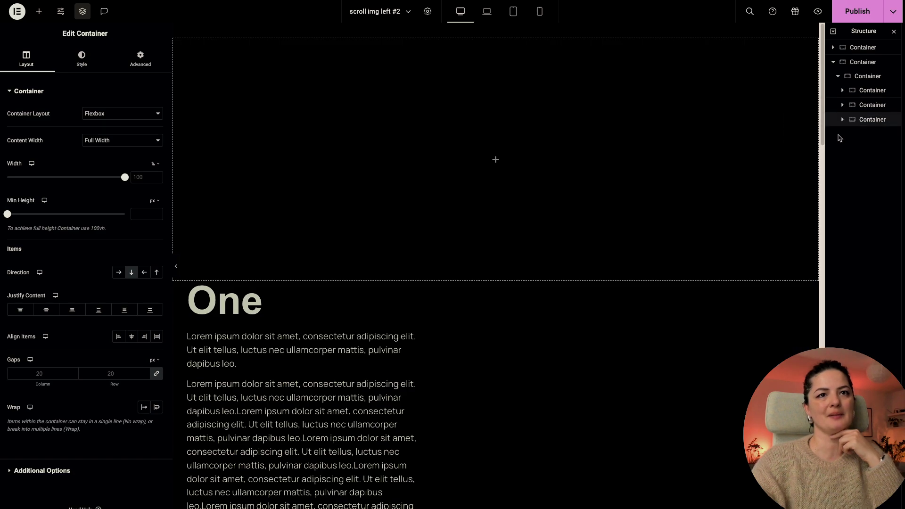
Set the direction of the parent "left" container to vertical column.
{"action": "left_click", "coordinate": [866, 76]}
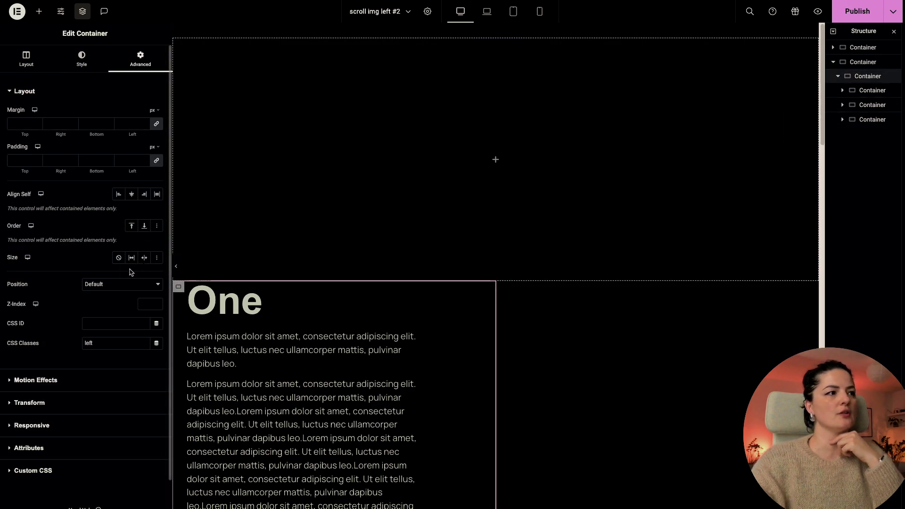
{"action": "left_click", "coordinate": [26, 61]}
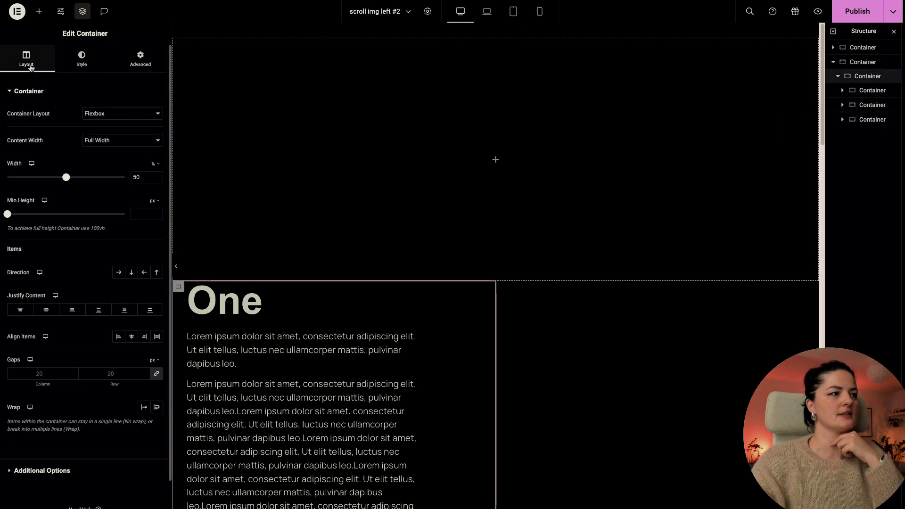
{"action": "left_click", "coordinate": [131, 274]}
Change the heading title in the second content container to "Two".
{"action": "scroll", "coordinate": [438, 320], "scroll_direction": "down", "scroll_amount": 12}
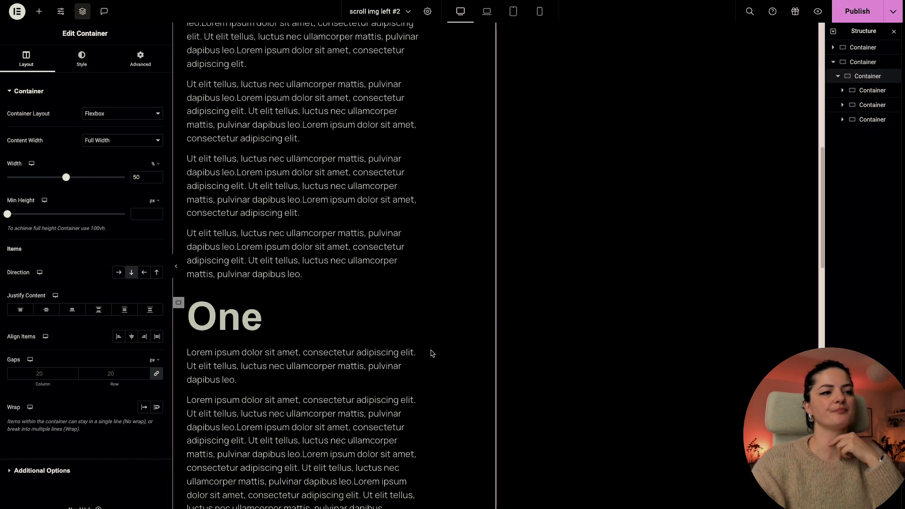
{"action": "scroll", "coordinate": [430, 355], "scroll_direction": "down", "scroll_amount": 15}
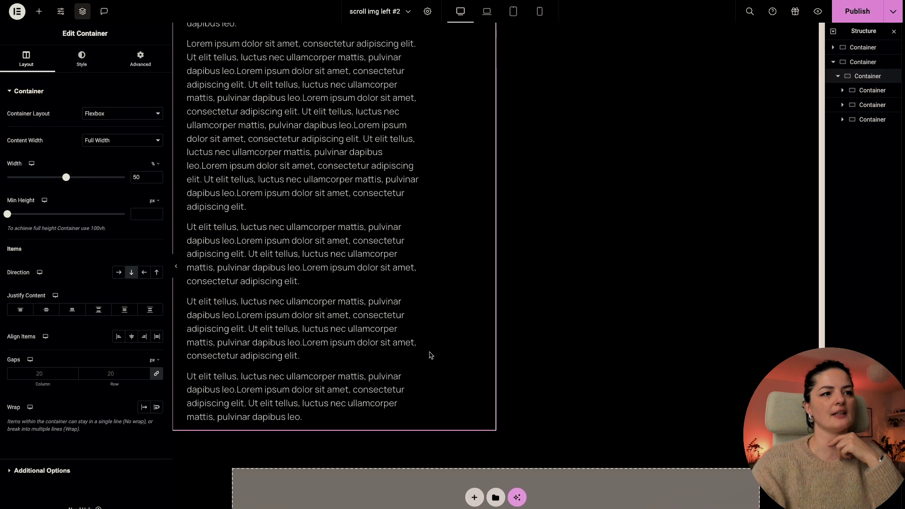
{"action": "scroll", "coordinate": [430, 355], "scroll_direction": "down", "scroll_amount": 6}
{"action": "scroll", "coordinate": [429, 354], "scroll_direction": "up", "scroll_amount": 1}
{"action": "left_click", "coordinate": [323, 264]}
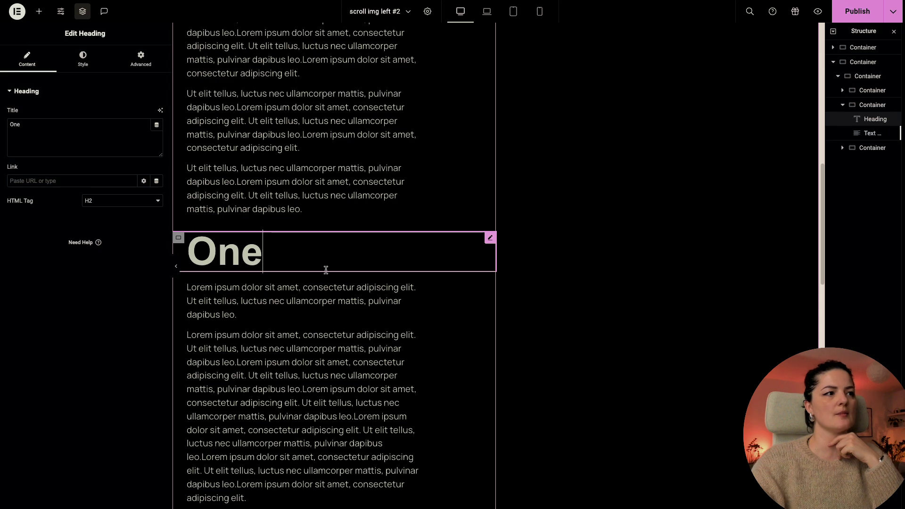
{"action": "type", "text": "Two"}
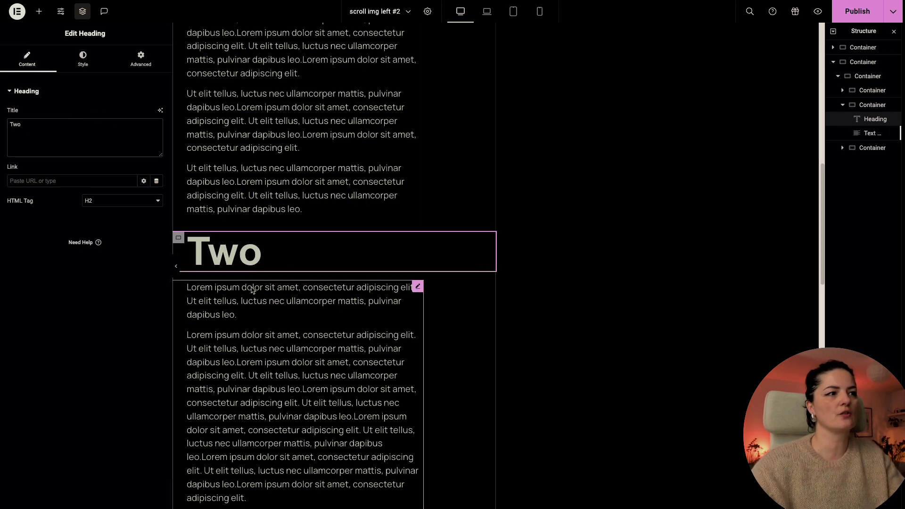
Change the heading title in the third content container to "Three".
{"action": "scroll", "coordinate": [251, 291], "scroll_direction": "down", "scroll_amount": 10}
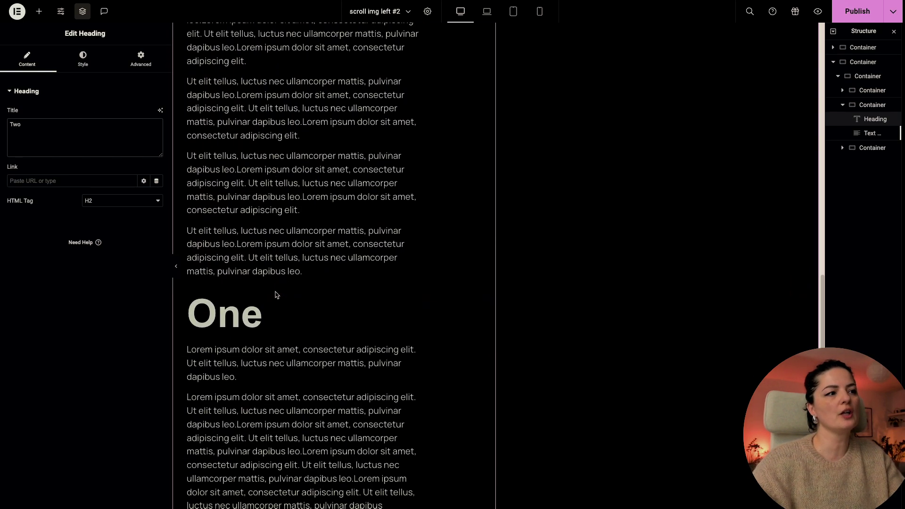
{"action": "left_click", "coordinate": [264, 275]}
{"action": "left_click", "coordinate": [34, 127]}
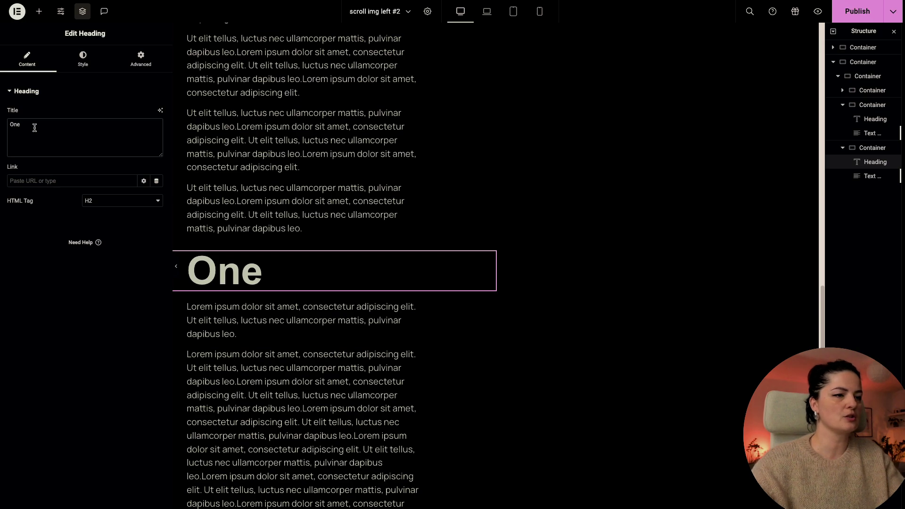
{"action": "key", "text": "BackSpace"}
{"action": "type", "text": "Three"}
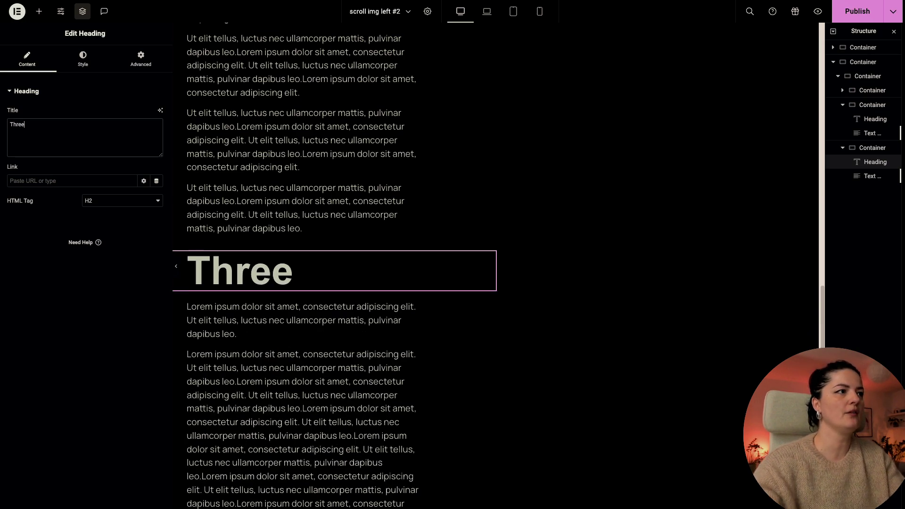
{"action": "scroll", "coordinate": [519, 284], "scroll_direction": "up", "scroll_amount": 5}
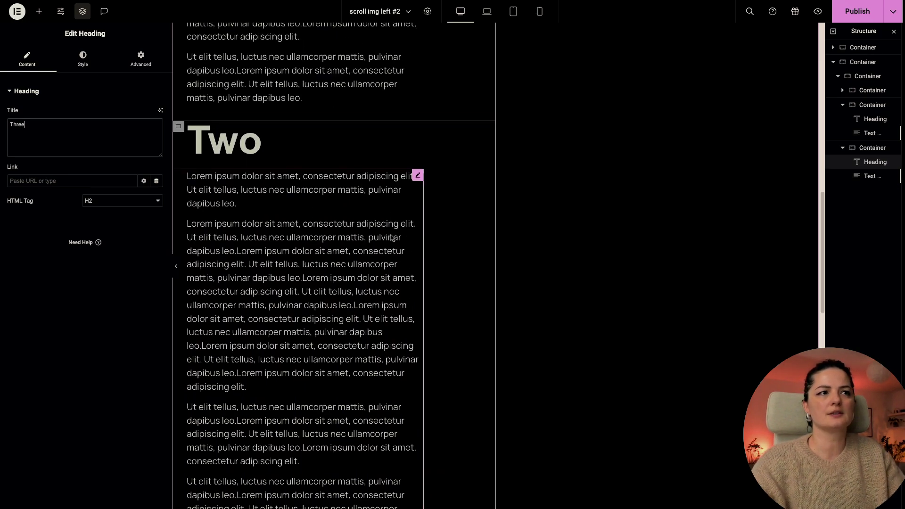
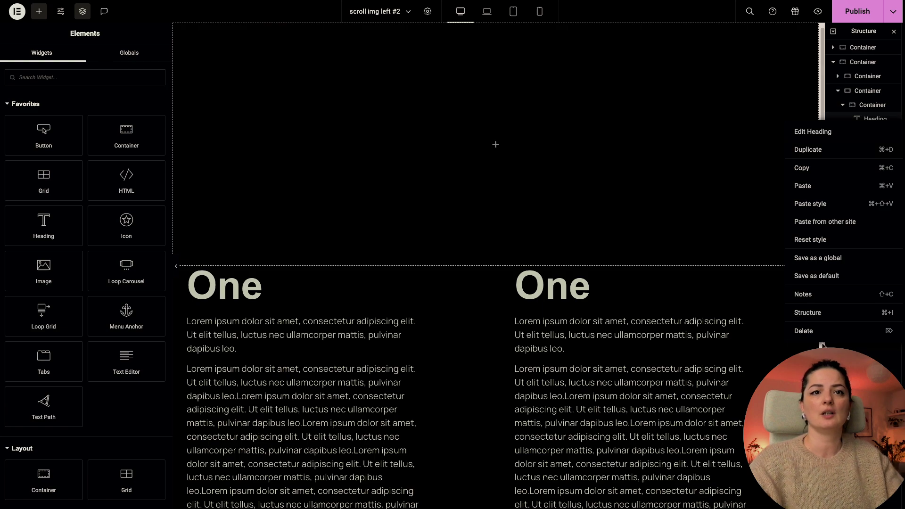
Delete the leftover heading from the duplicated right-half container and give that half's outer container the CSS class "right".
{"action": "left_click", "coordinate": [820, 334]}
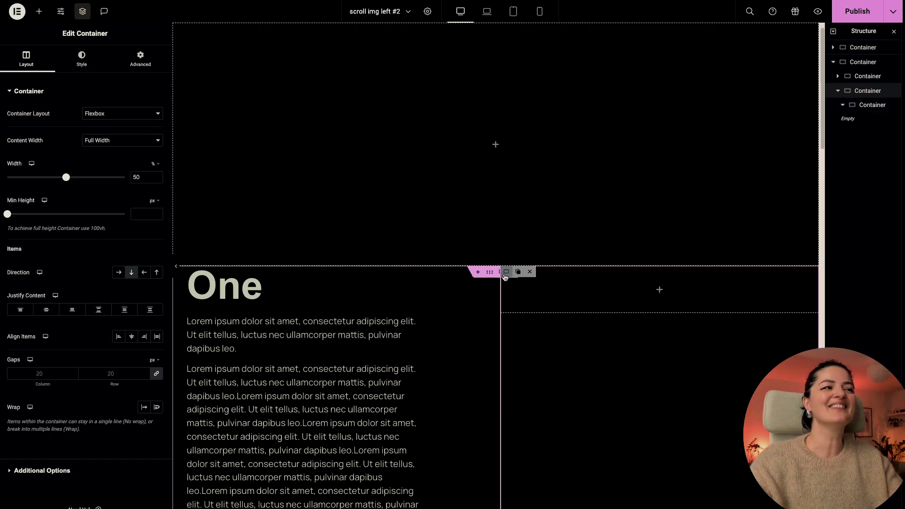
{"action": "left_click", "coordinate": [140, 59]}
{"action": "left_click", "coordinate": [96, 343]}
{"action": "type", "text": "rig"}
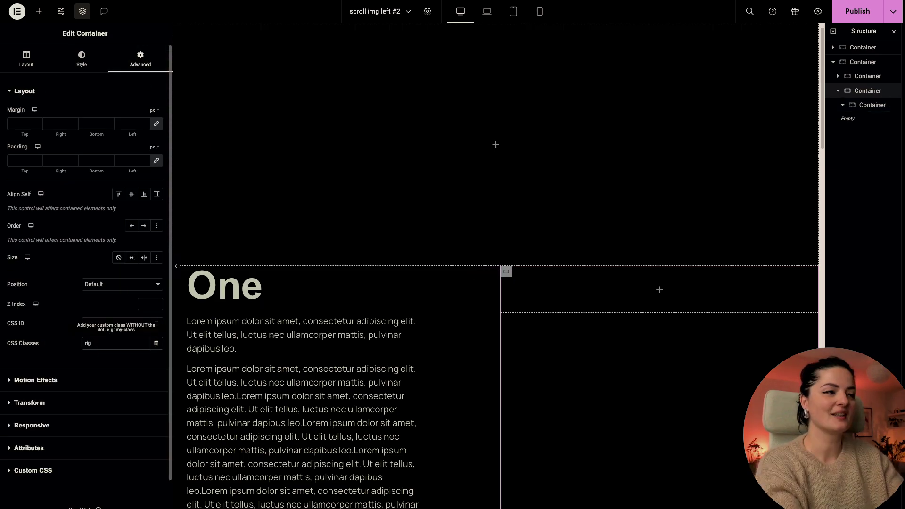
{"action": "type", "text": "ht"}
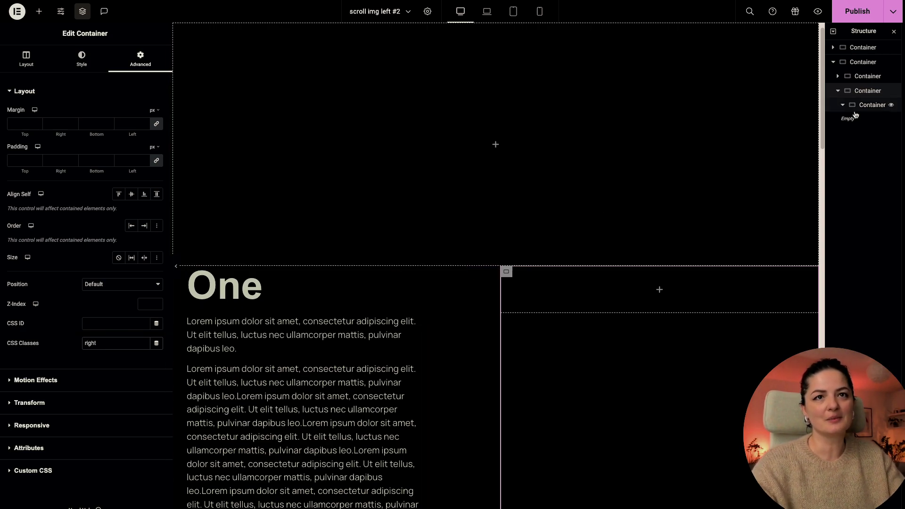
Replace the CSS class of the empty container inside "right" with "desktopPhotos".
{"action": "left_click", "coordinate": [869, 105]}
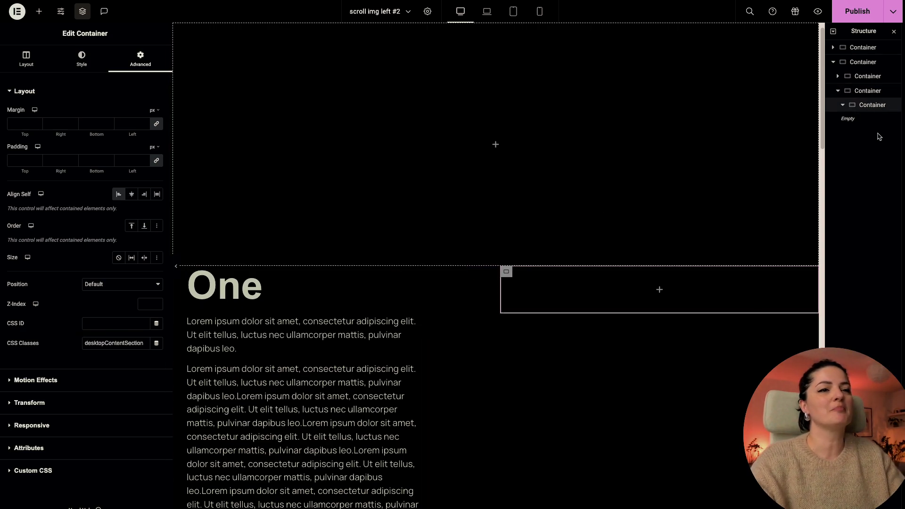
{"action": "left_click", "coordinate": [121, 344]}
{"action": "double_click", "coordinate": [121, 344]}
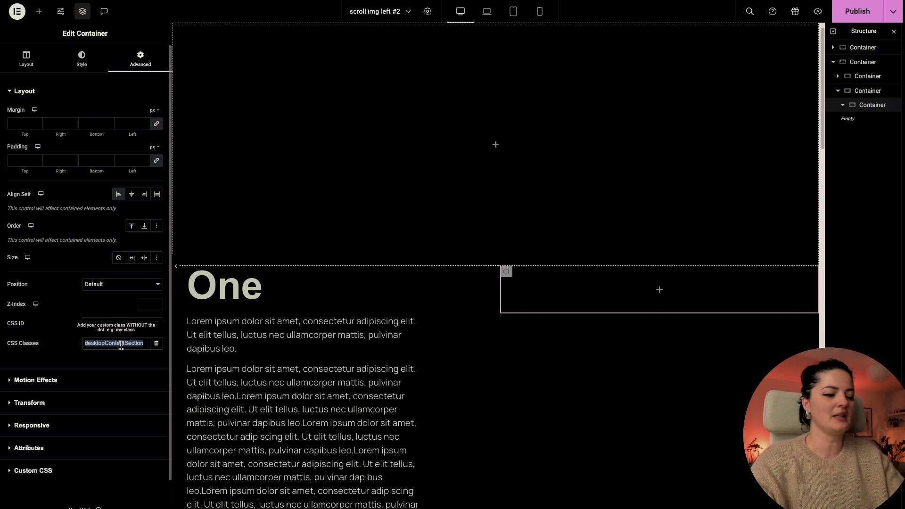
{"action": "type", "text": "desktopPhotos"}
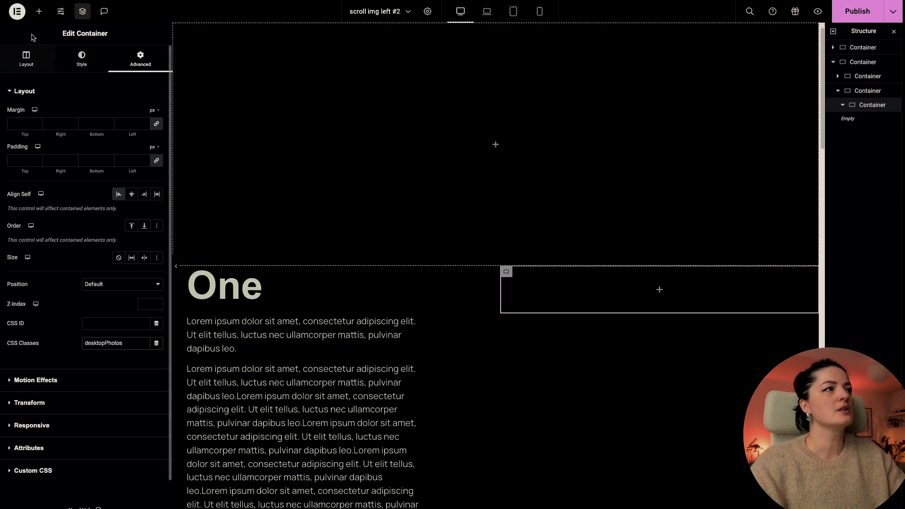
Add an Image widget to the desktopPhotos container and insert the media library photo of the walking figure with a backpack.
{"action": "left_click", "coordinate": [38, 15]}
{"action": "left_click_drag", "start_coordinate": [126, 226], "coordinate": [678, 256]}
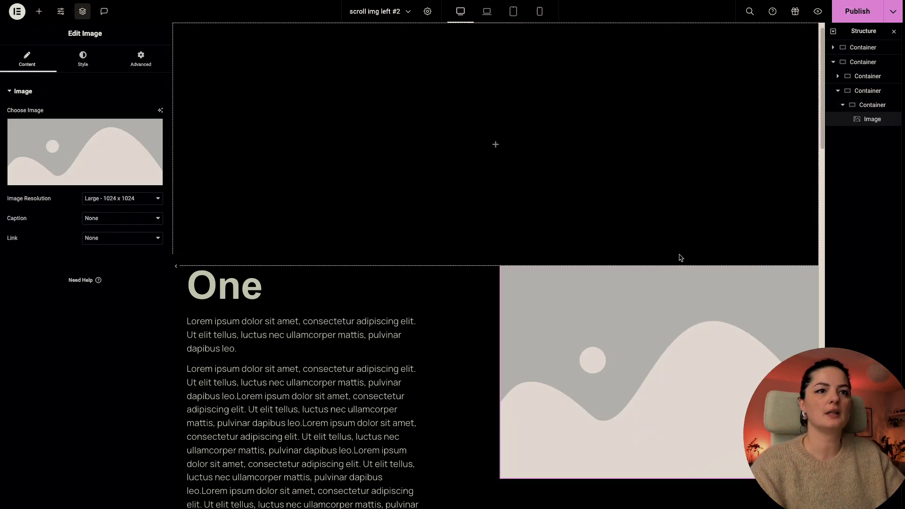
{"action": "left_click", "coordinate": [113, 137]}
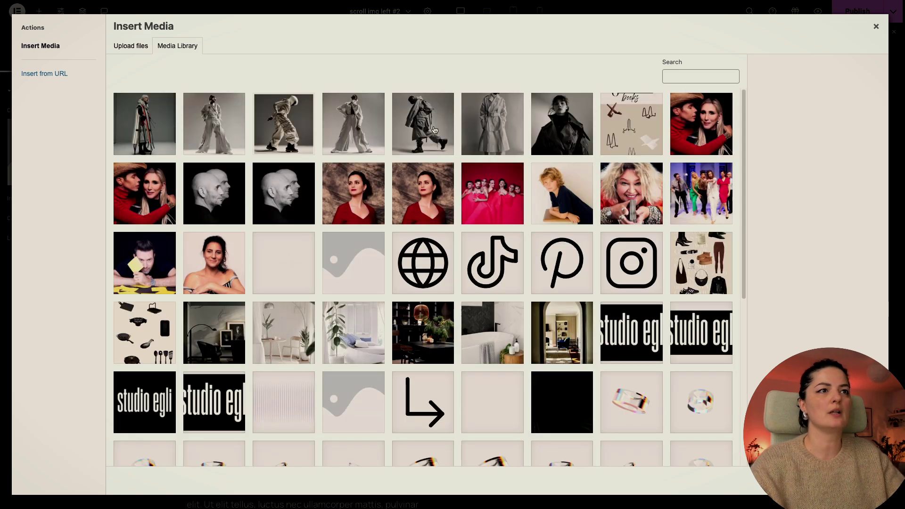
{"action": "left_click", "coordinate": [434, 128]}
{"action": "left_click", "coordinate": [848, 481]}
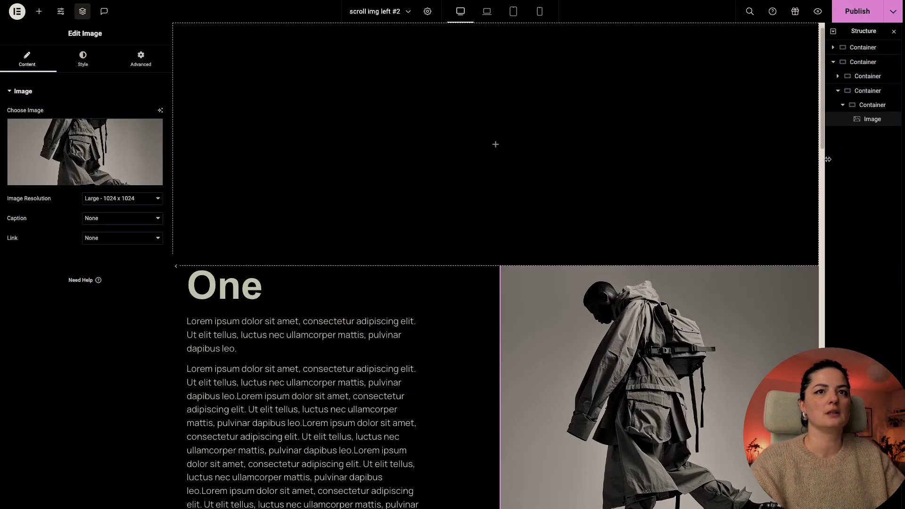
Give the image inside the desktopPhotos container the CSS class "desktopPhoto".
{"action": "right_click", "coordinate": [867, 120]}
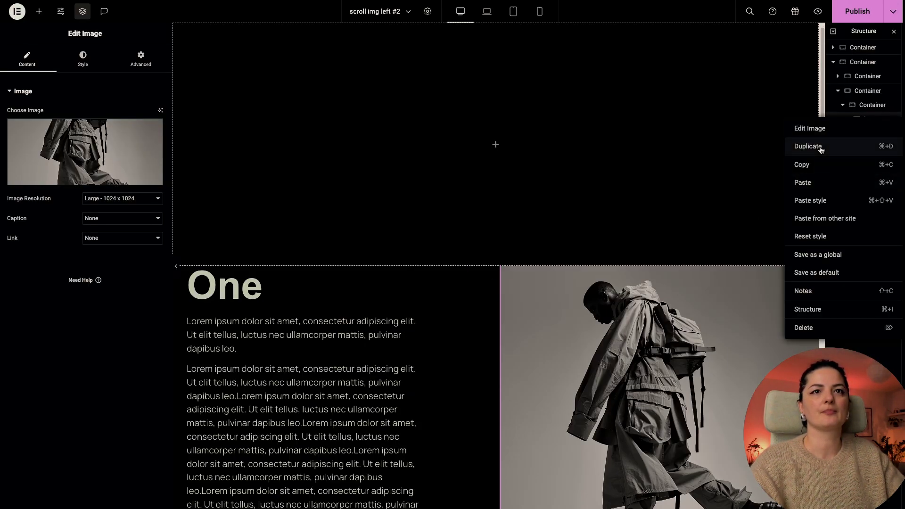
{"action": "left_click", "coordinate": [769, 162]}
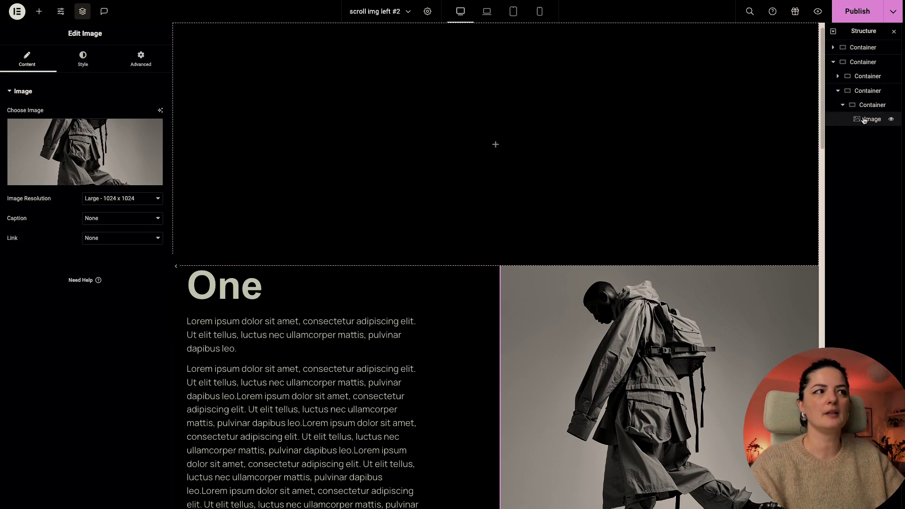
{"action": "left_click", "coordinate": [141, 59]}
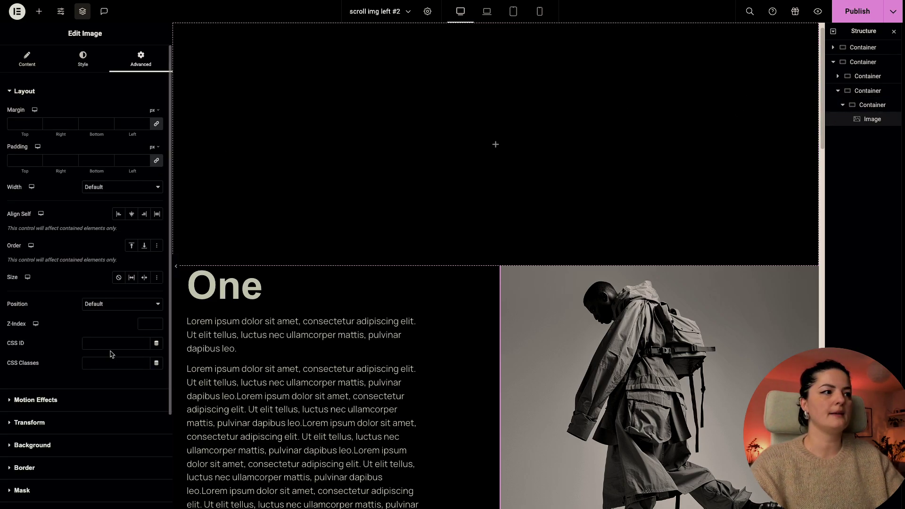
{"action": "left_click", "coordinate": [109, 361]}
{"action": "type", "text": "desktopPhoto"}
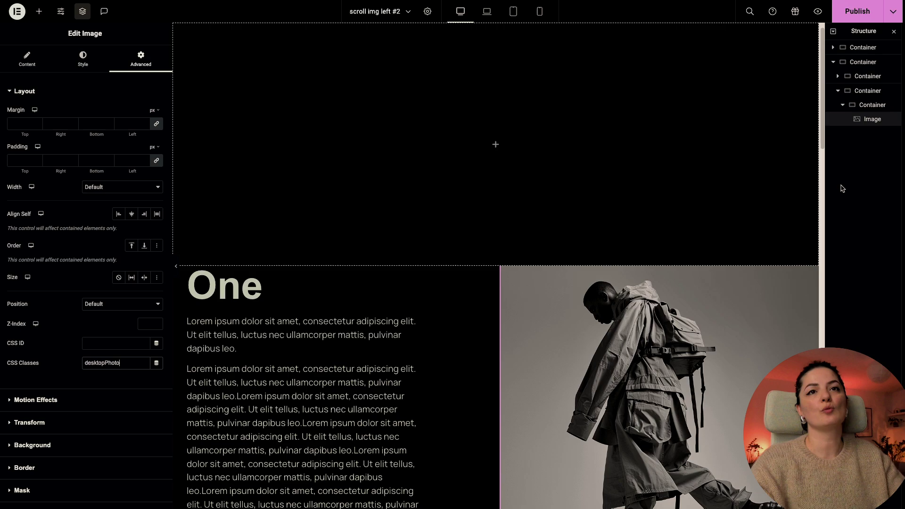
Duplicate the desktopPhoto image twice so the desktopPhotos container holds three images.
{"action": "right_click", "coordinate": [868, 121]}
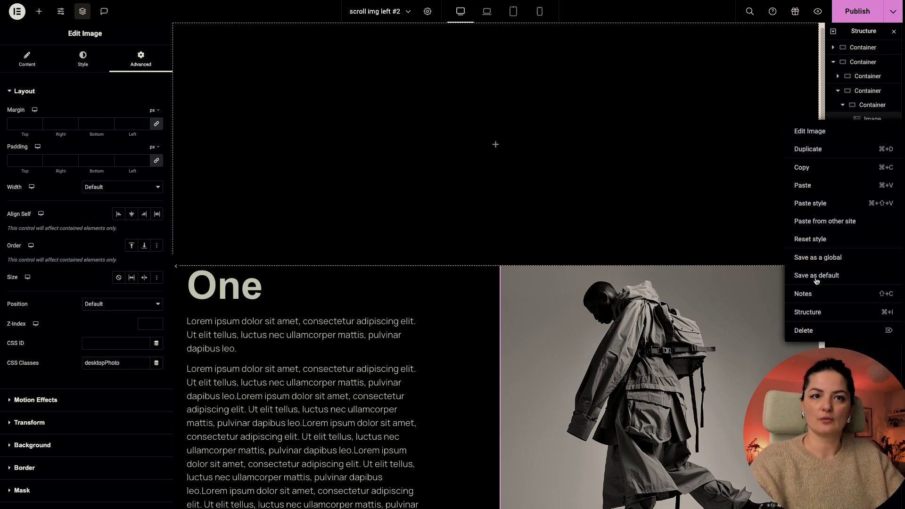
{"action": "left_click", "coordinate": [817, 148]}
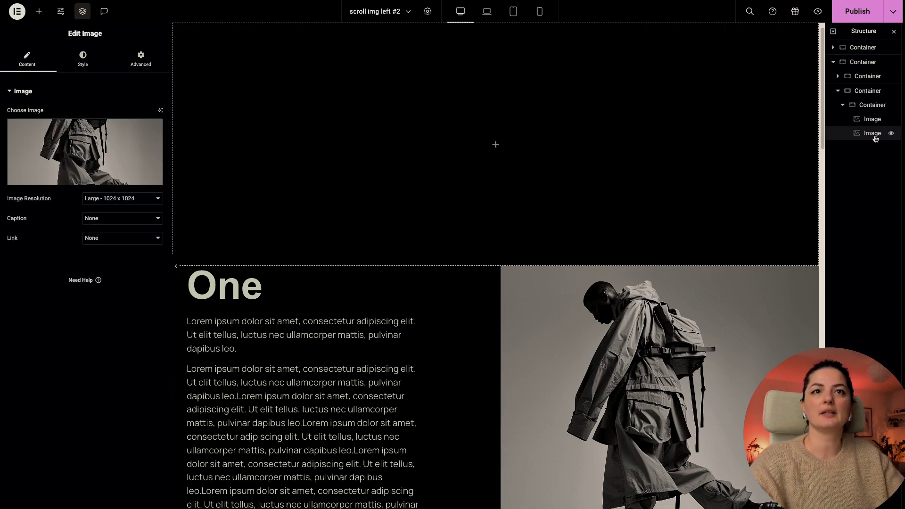
{"action": "right_click", "coordinate": [874, 138]}
{"action": "left_click", "coordinate": [833, 167]}
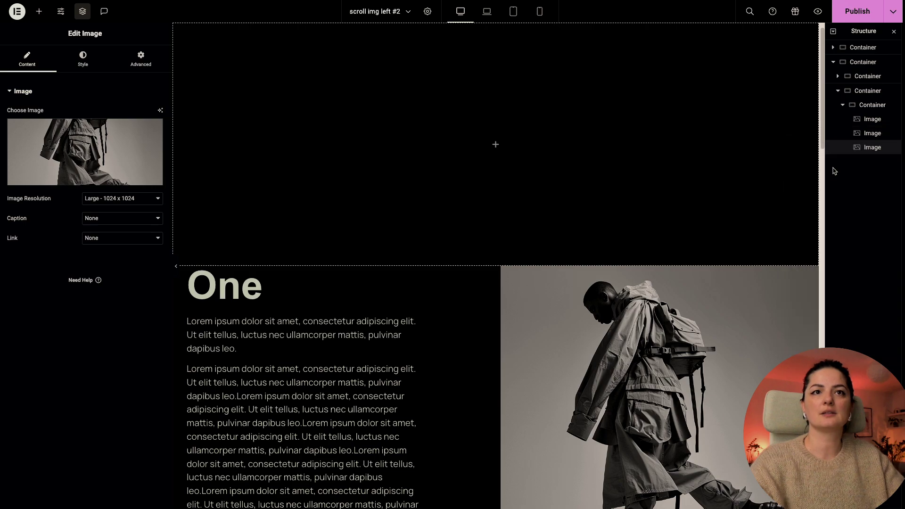
Replace the second image with the media library portrait of the woman in a dark high-collared coat.
{"action": "left_click", "coordinate": [872, 133]}
{"action": "left_click", "coordinate": [84, 152]}
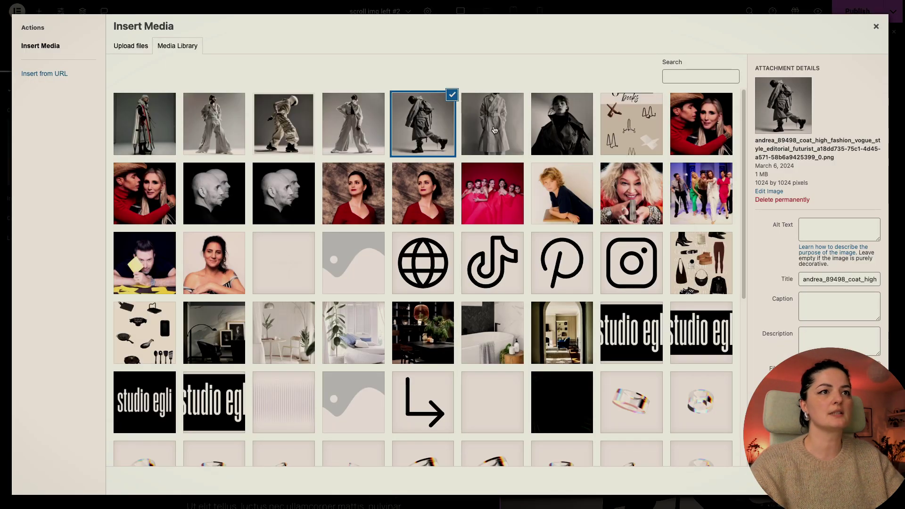
{"action": "left_click", "coordinate": [494, 130]}
{"action": "left_click", "coordinate": [554, 131]}
{"action": "left_click", "coordinate": [849, 481]}
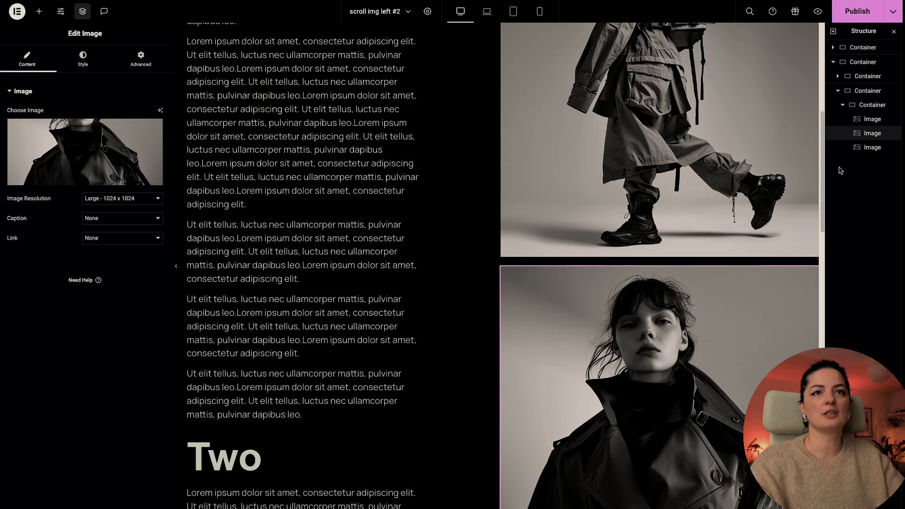
Replace the third image with the media library photo of the figure in a long belted coat.
{"action": "left_click", "coordinate": [872, 147]}
{"action": "left_click", "coordinate": [128, 138]}
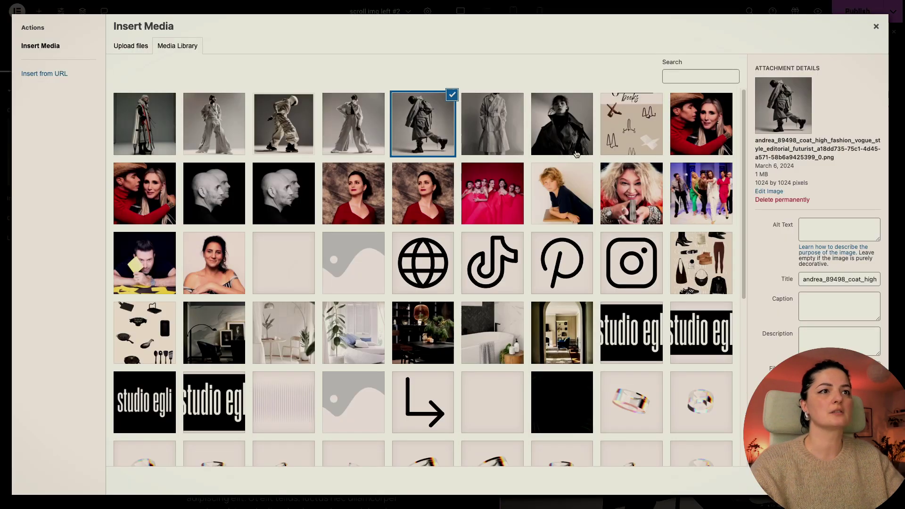
{"action": "left_click", "coordinate": [491, 122]}
{"action": "left_click", "coordinate": [848, 481]}
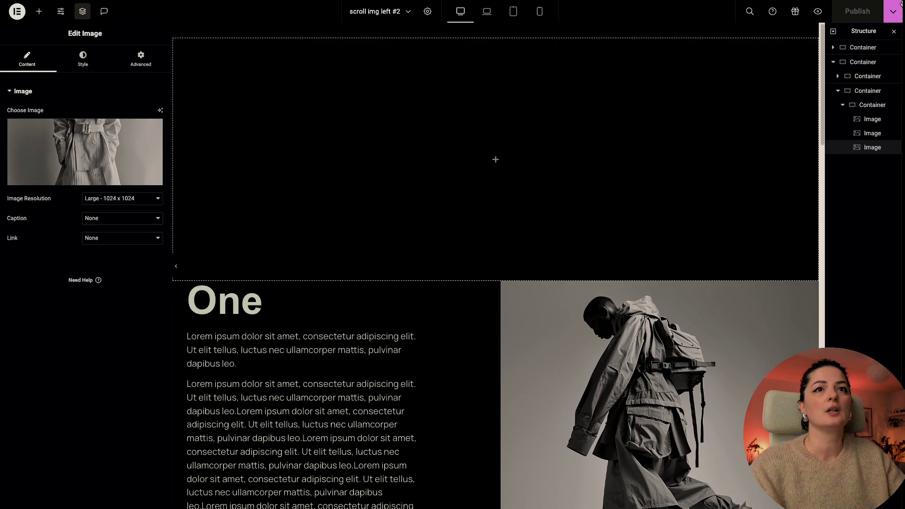
{"action": "left_click", "coordinate": [833, 62]}
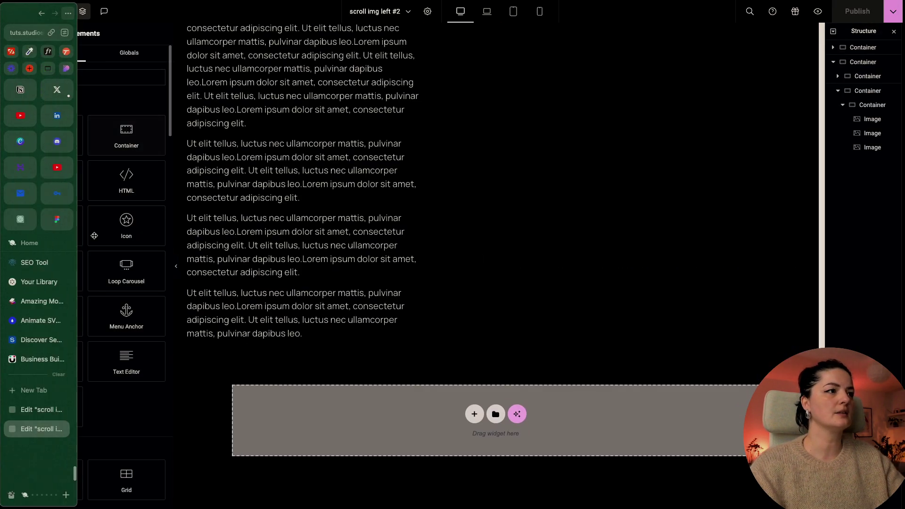
Add an HTML widget below the gallery section and paste in the GSAP ScrollTrigger script that animates the desktopPhoto images.
{"action": "left_click_drag", "start_coordinate": [126, 180], "coordinate": [420, 422]}
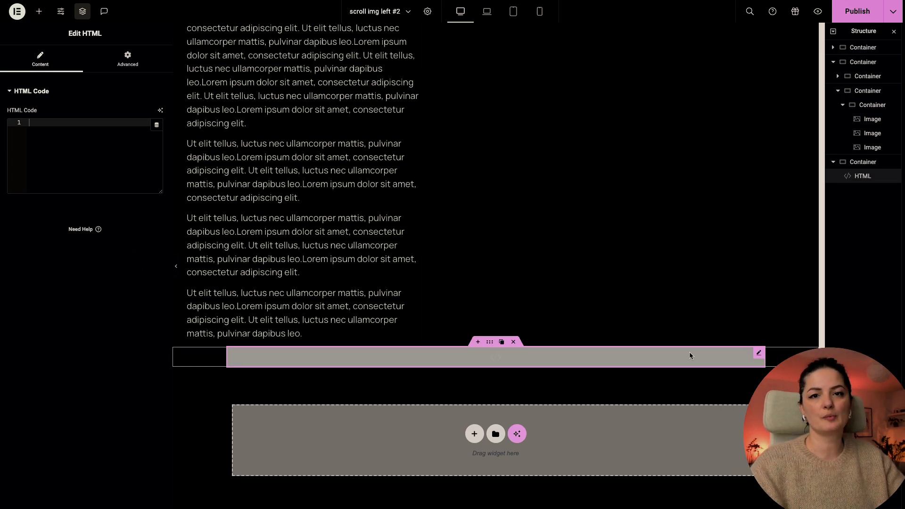
{"action": "left_click_drag", "start_coordinate": [174, 212], "coordinate": [318, 213]}
{"action": "key", "text": "ctrl+v"}
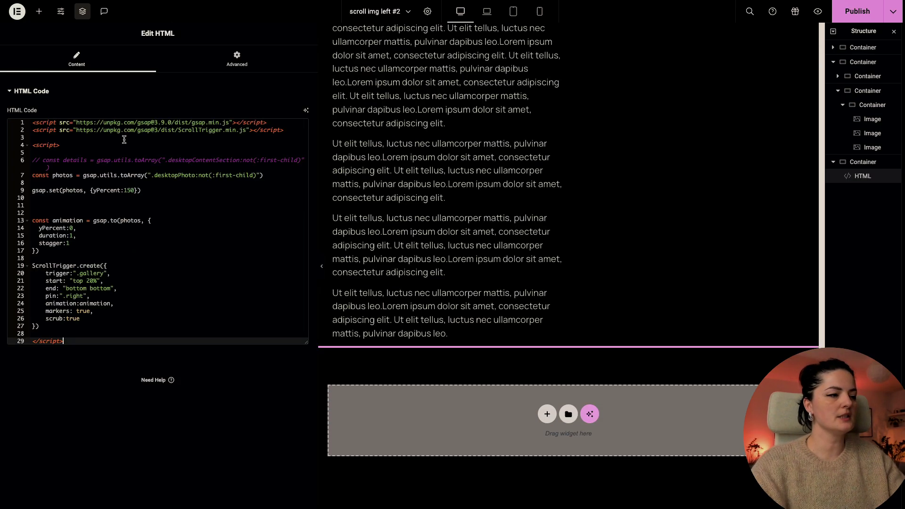
{"action": "left_click", "coordinate": [160, 243]}
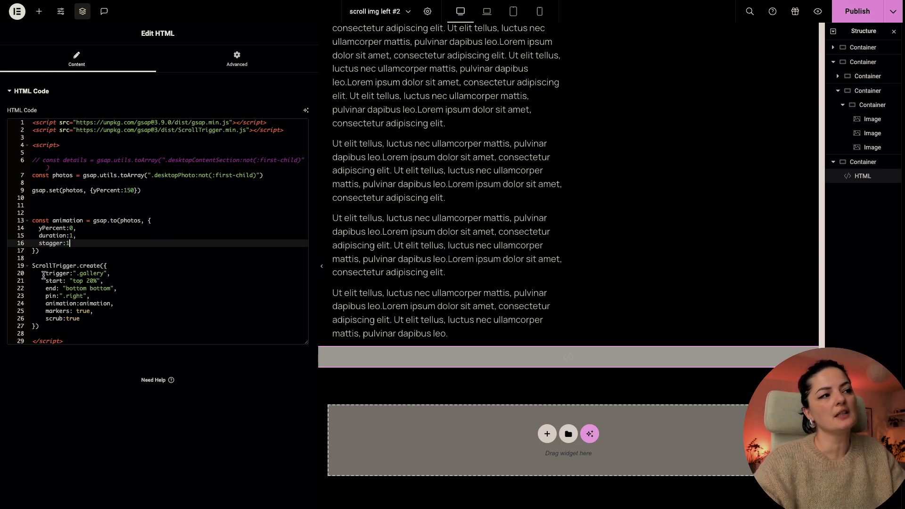
Examine the ScrollTrigger settings, comparing the .gallery trigger with the parent container's CSS class and reviewing the .right pin target.
{"action": "left_click_drag", "start_coordinate": [43, 275], "coordinate": [111, 274]}
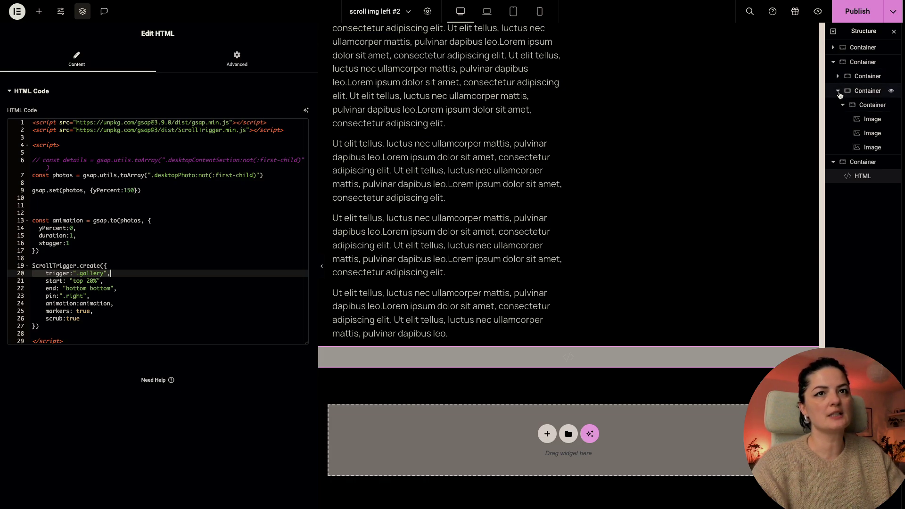
{"action": "left_click", "coordinate": [839, 92]}
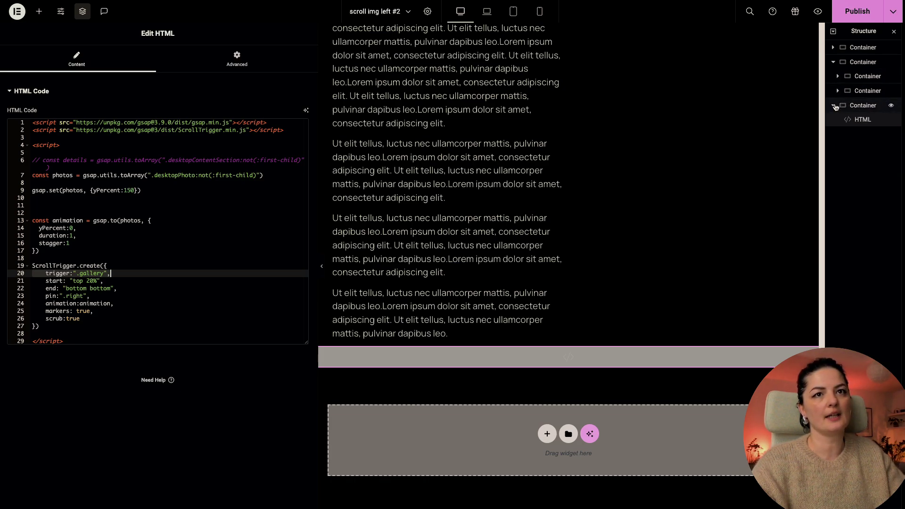
{"action": "left_click", "coordinate": [853, 64]}
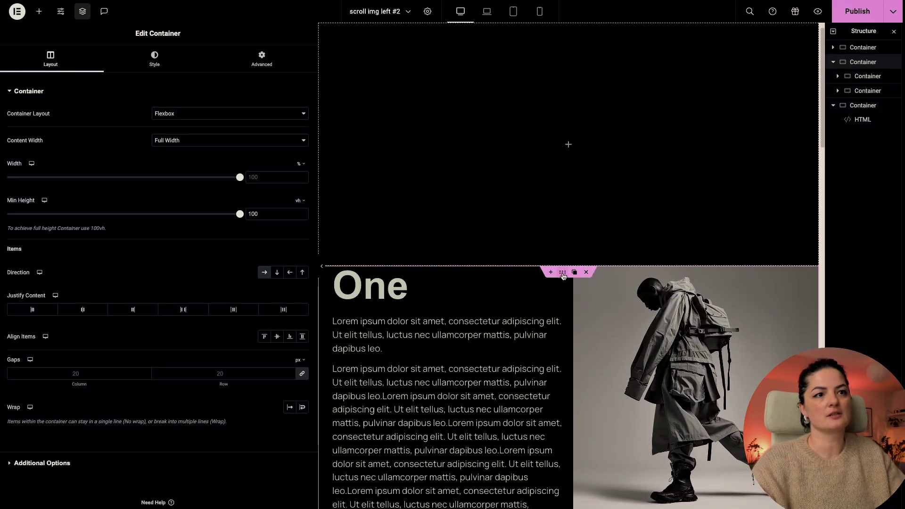
{"action": "left_click", "coordinate": [258, 63]}
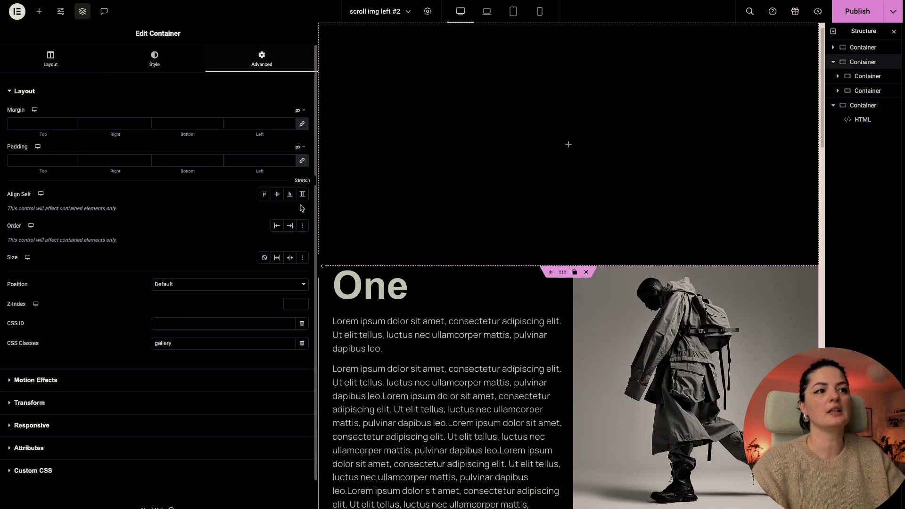
{"action": "left_click", "coordinate": [863, 120]}
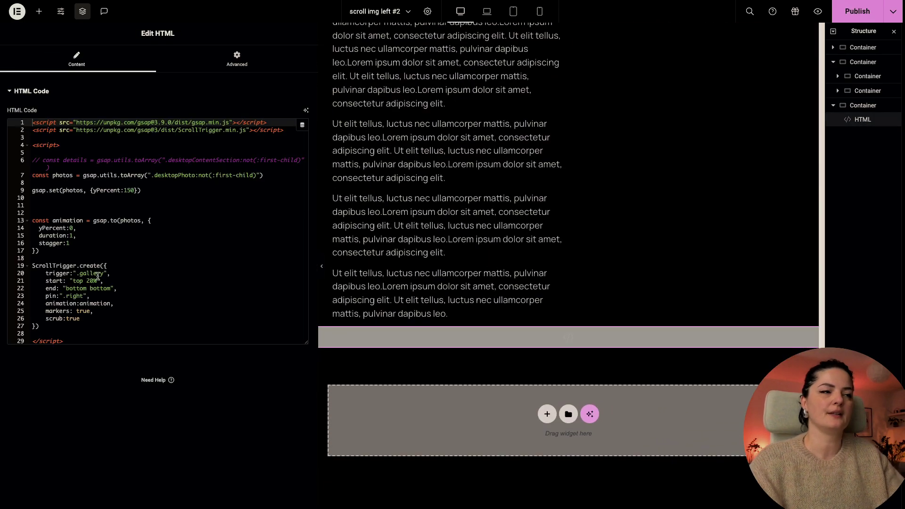
{"action": "left_click_drag", "start_coordinate": [79, 276], "coordinate": [101, 276]}
{"action": "left_click", "coordinate": [141, 303]}
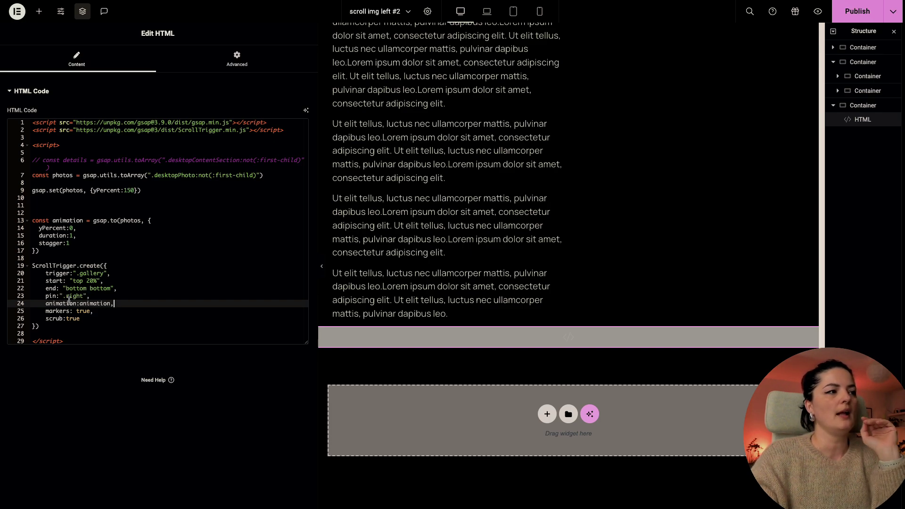
{"action": "left_click_drag", "start_coordinate": [44, 297], "coordinate": [85, 297]}
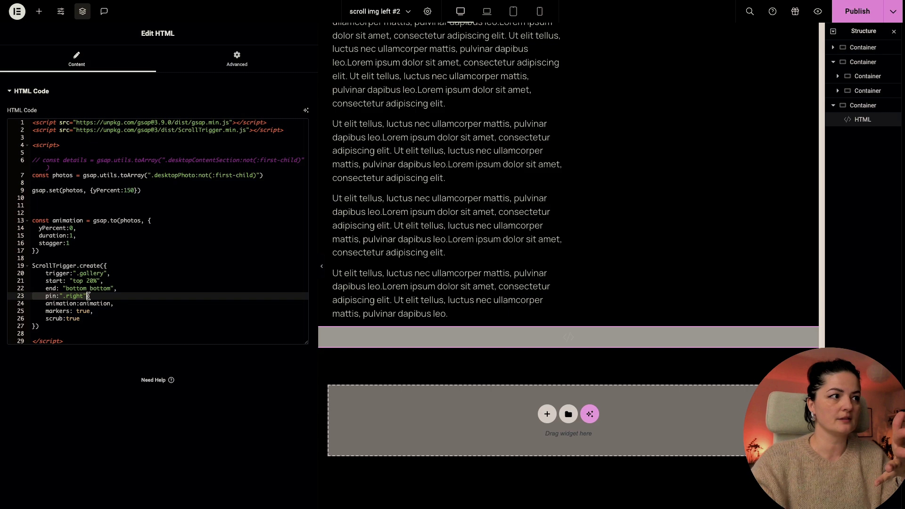
{"action": "left_click", "coordinate": [86, 296]}
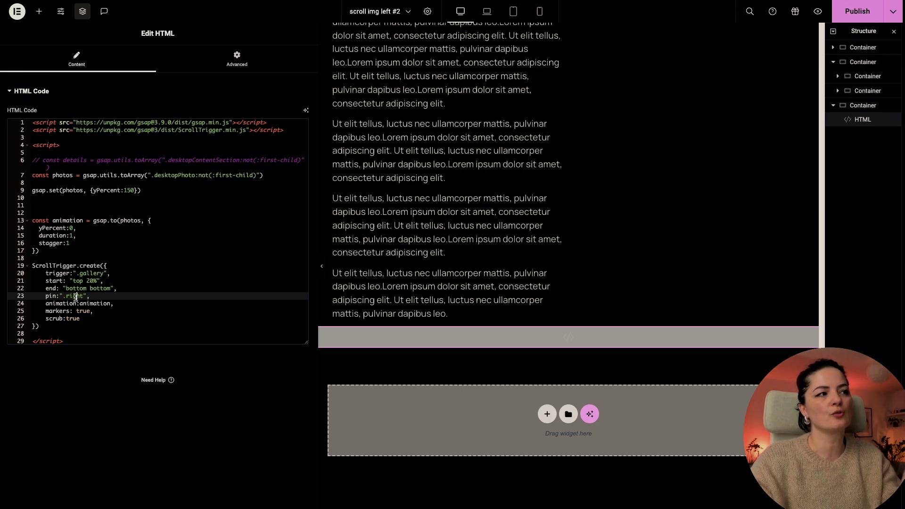
Publish the page and preview it, scrolling through the text blocks to check the photo pinning.
{"action": "left_click", "coordinate": [855, 19]}
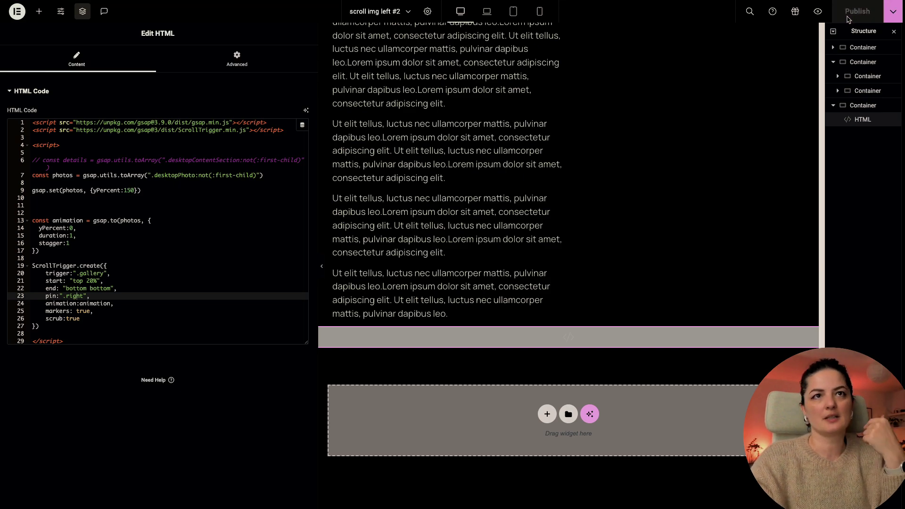
{"action": "left_click", "coordinate": [822, 16]}
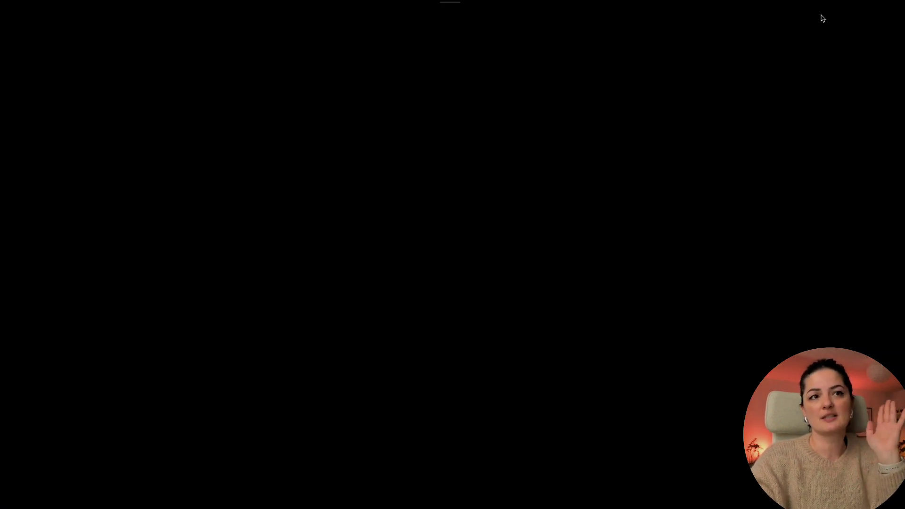
{"action": "scroll", "coordinate": [786, 185], "scroll_direction": "down", "scroll_amount": 3}
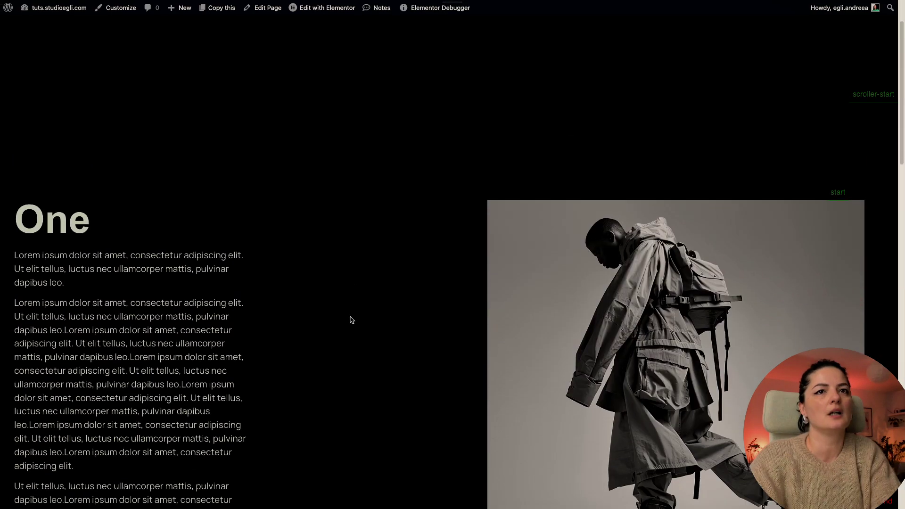
{"action": "scroll", "coordinate": [351, 320], "scroll_direction": "down", "scroll_amount": 2}
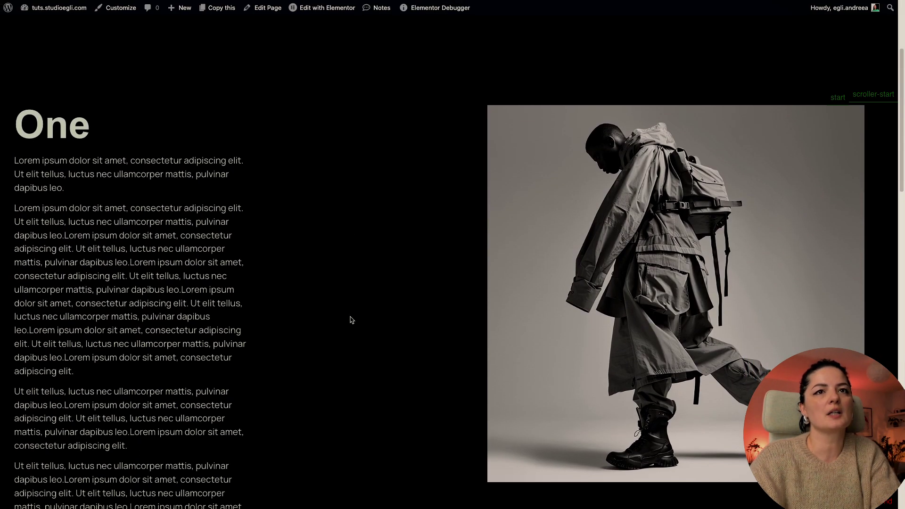
{"action": "scroll", "coordinate": [351, 320], "scroll_direction": "down", "scroll_amount": 2}
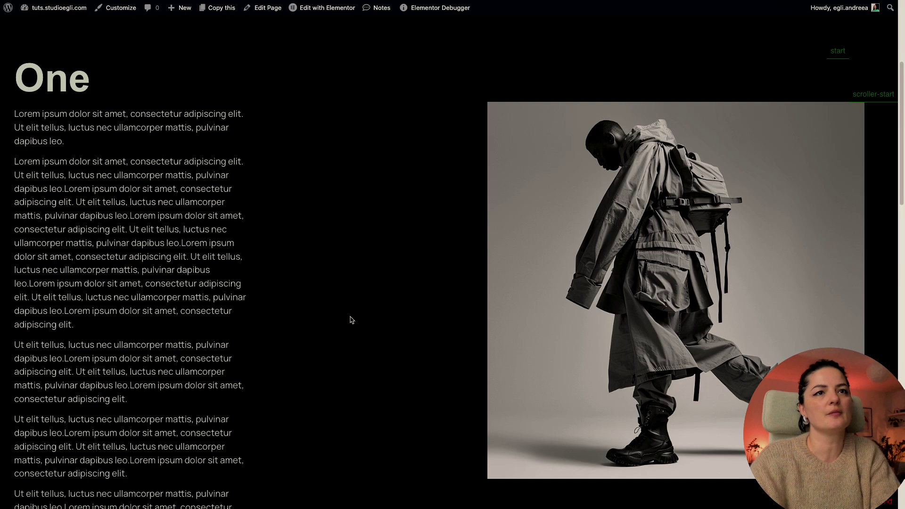
{"action": "scroll", "coordinate": [352, 320], "scroll_direction": "down", "scroll_amount": 5}
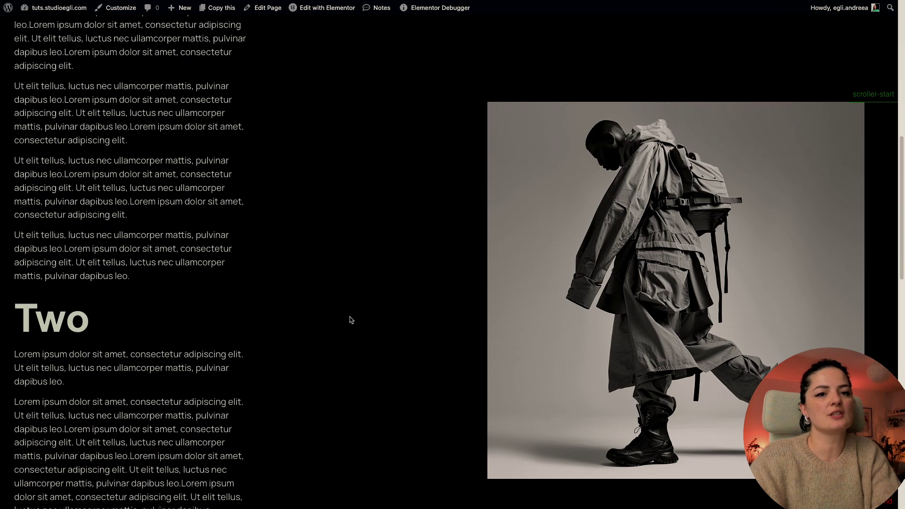
{"action": "scroll", "coordinate": [351, 320], "scroll_direction": "down", "scroll_amount": 10}
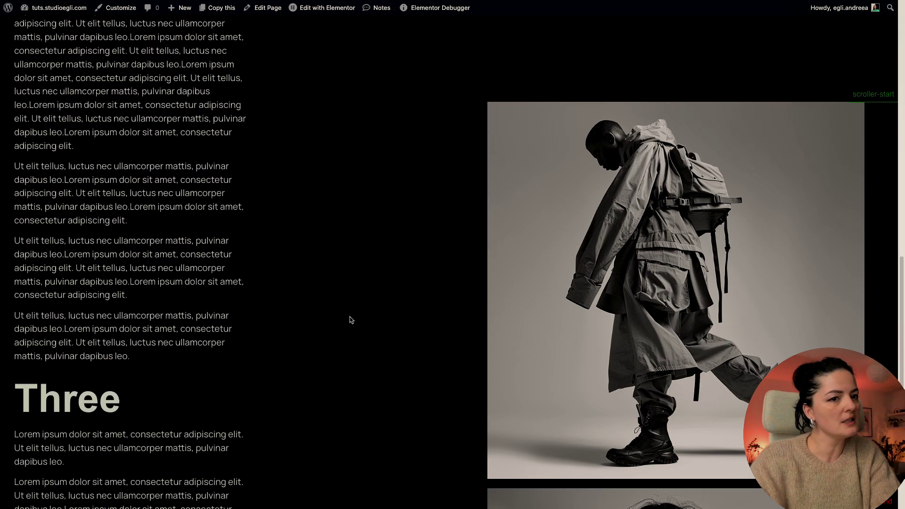
{"action": "scroll", "coordinate": [351, 320], "scroll_direction": "down", "scroll_amount": 8}
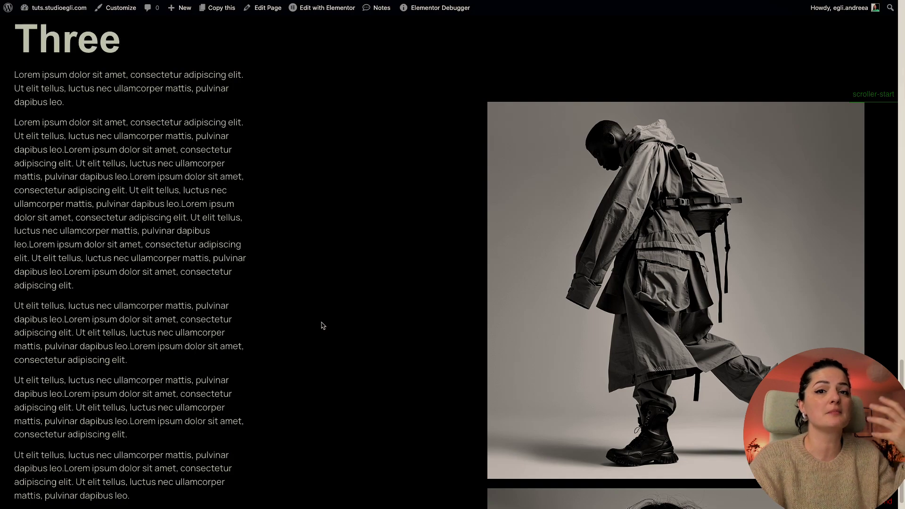
Add custom CSS to the photo half's outer container: .desktopPhotos 40vw by 60vh, position relative, overflow hidden; .desktopPhoto position absolute, 100% width and height.
{"action": "mouse_move", "coordinate": [28, 409]}
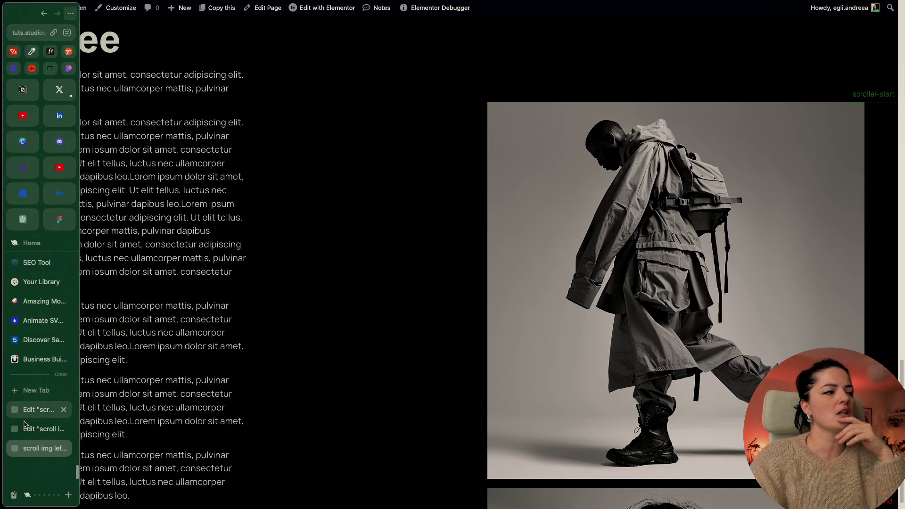
{"action": "left_click", "coordinate": [34, 431]}
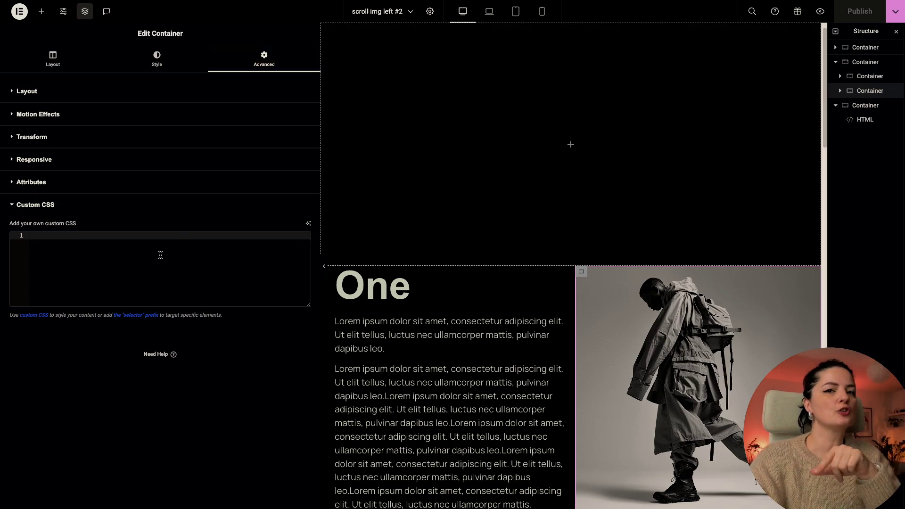
{"action": "type", "text": ".desktopPhotos {     width:40vw;     height:60vh;      position:relative;     overflow:hidden;  }  .desktopPhoto {     position:absolute;     width:100%;     height:100%; }"}
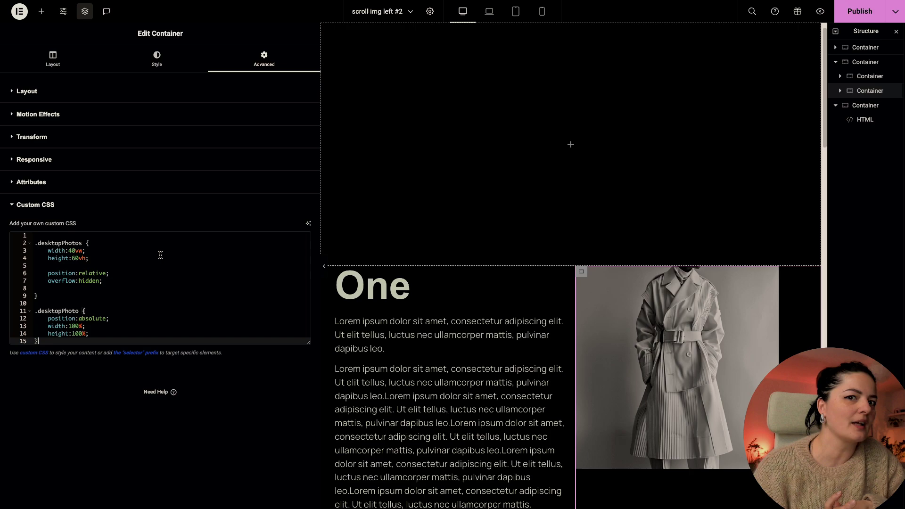
Check the .desktopPhotos selector in the custom CSS against the CSS class of the nested photo container.
{"action": "left_click", "coordinate": [160, 243]}
{"action": "left_click", "coordinate": [840, 90]}
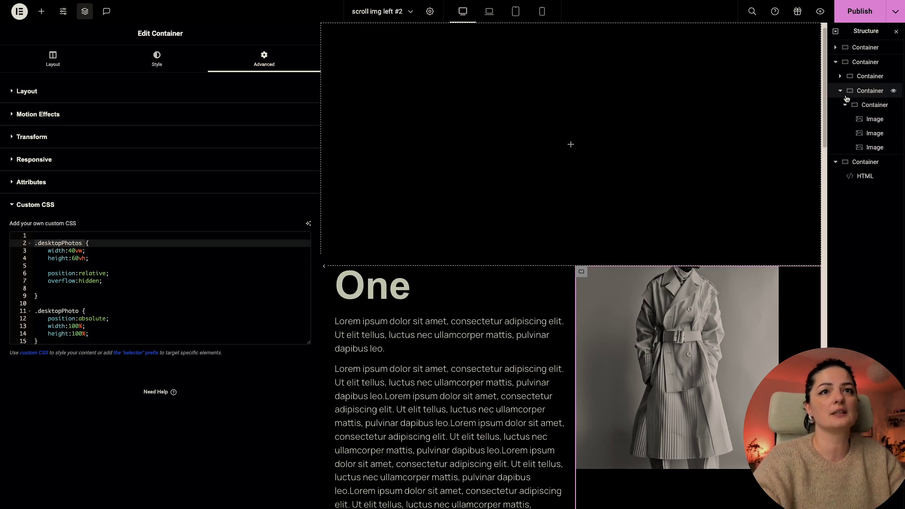
{"action": "left_click", "coordinate": [869, 105]}
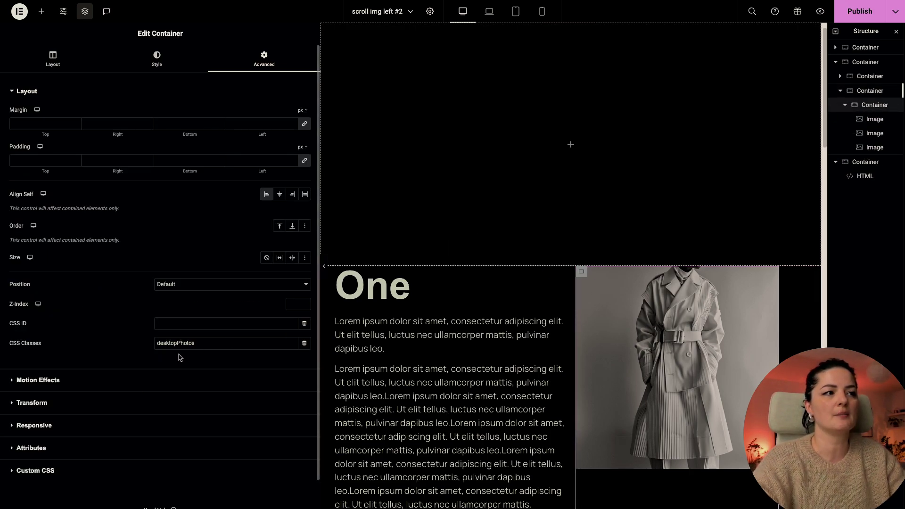
{"action": "left_click", "coordinate": [867, 91]}
{"action": "left_click", "coordinate": [78, 470]}
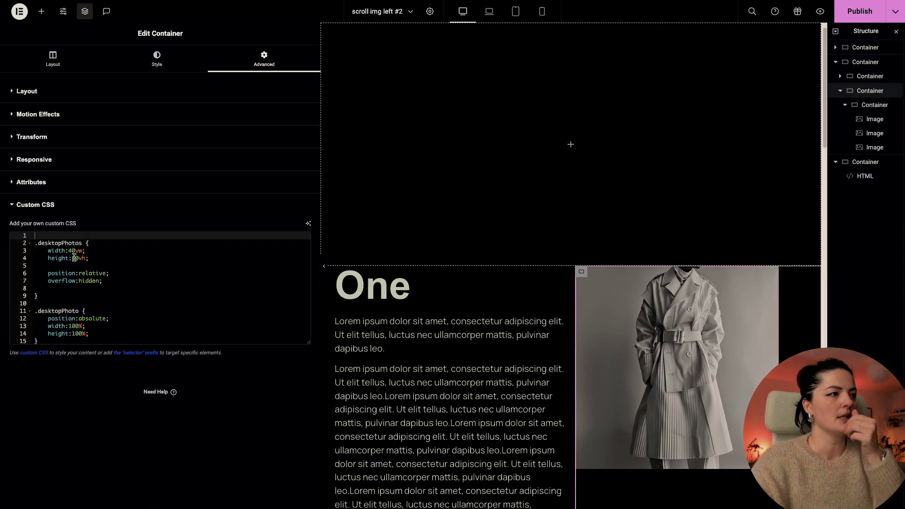
Review the .desktopPhotos size, position and overflow rules alongside the outer photo container's layout and overflow options.
{"action": "left_click_drag", "start_coordinate": [45, 252], "coordinate": [96, 256]}
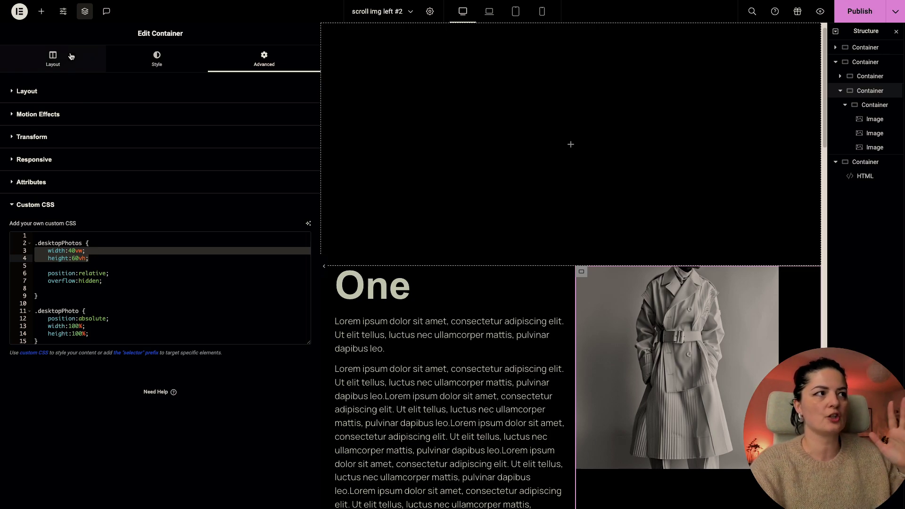
{"action": "left_click", "coordinate": [50, 60]}
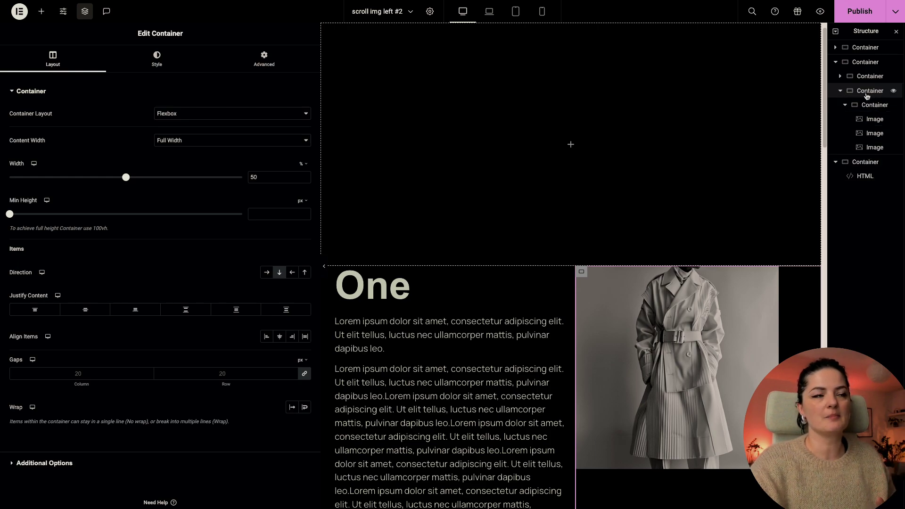
{"action": "left_click", "coordinate": [264, 59]}
{"action": "left_click", "coordinate": [74, 470]}
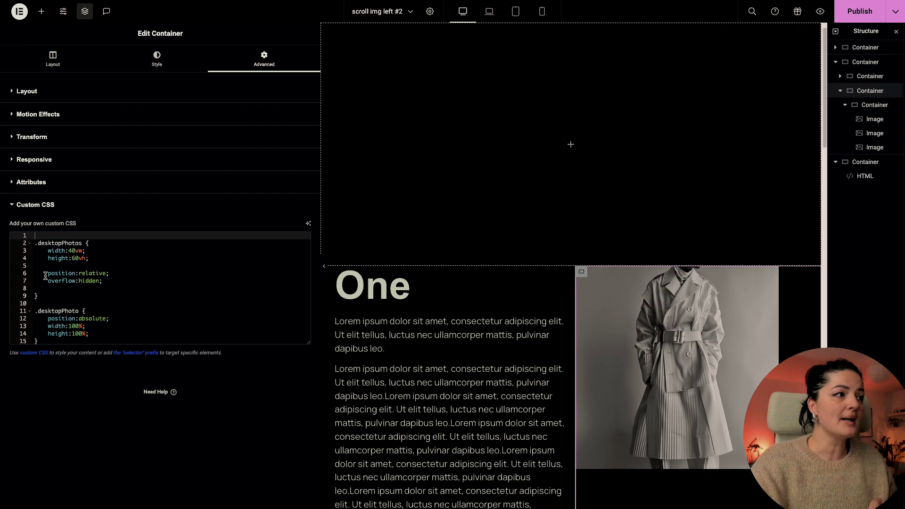
{"action": "left_click_drag", "start_coordinate": [48, 275], "coordinate": [109, 275]}
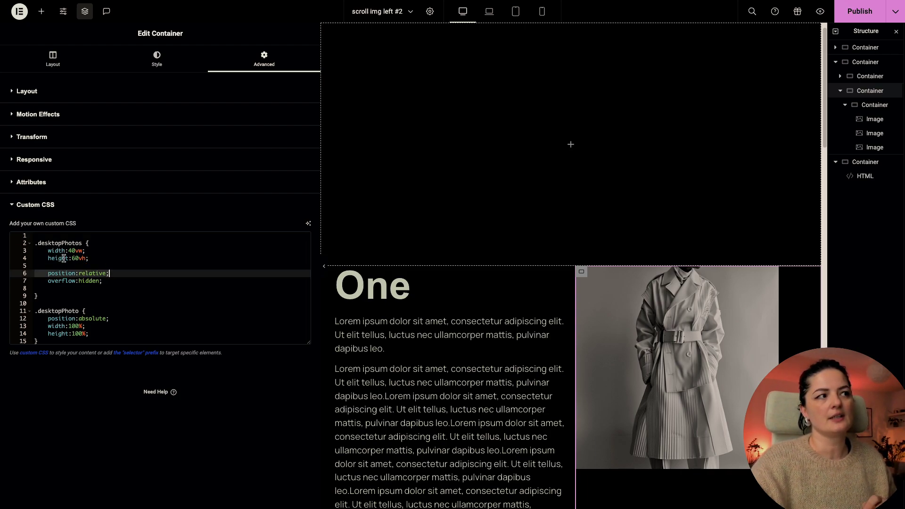
{"action": "left_click_drag", "start_coordinate": [47, 281], "coordinate": [105, 280]}
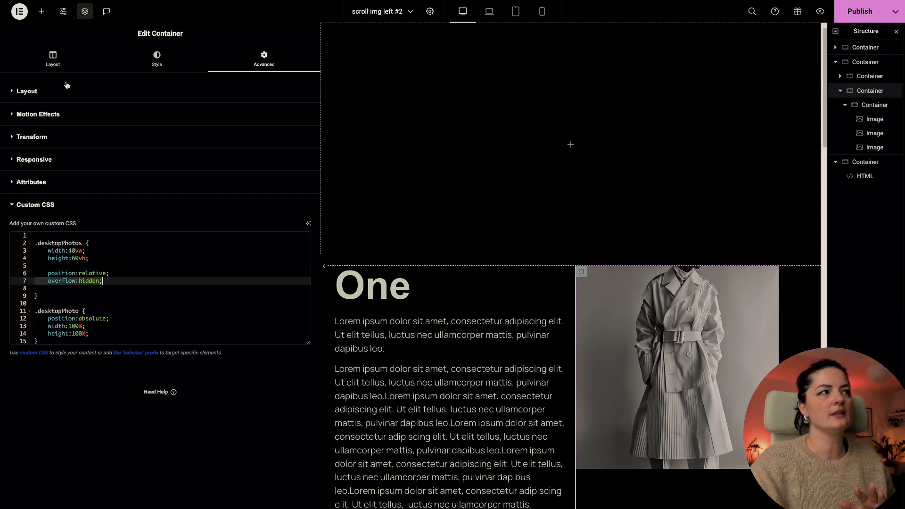
{"action": "left_click", "coordinate": [59, 62]}
{"action": "left_click", "coordinate": [47, 464]}
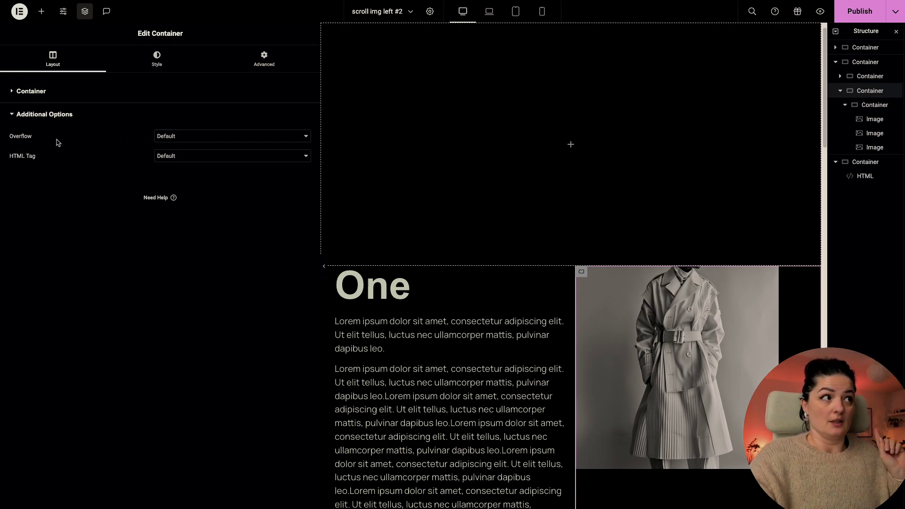
Inspect the nested photo container's advanced settings and the .desktopPhoto rule in the outer container's custom CSS.
{"action": "left_click", "coordinate": [870, 106]}
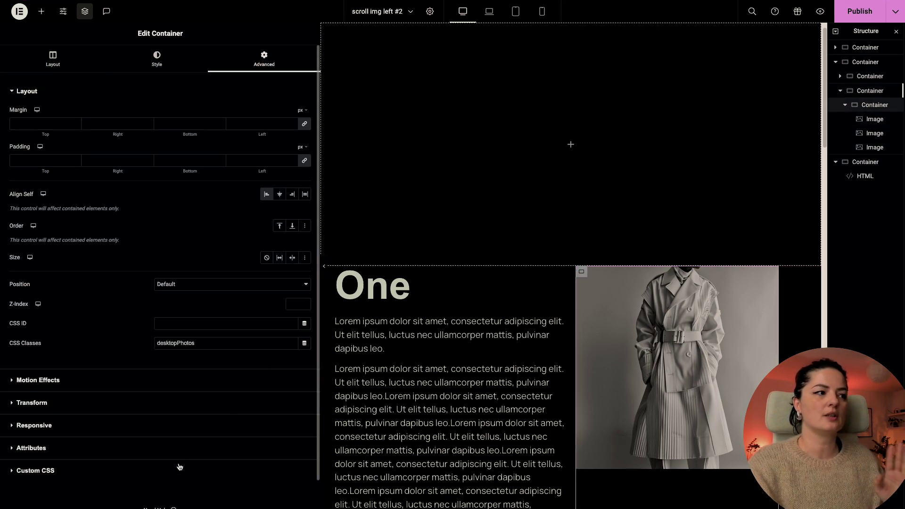
{"action": "left_click", "coordinate": [870, 91]}
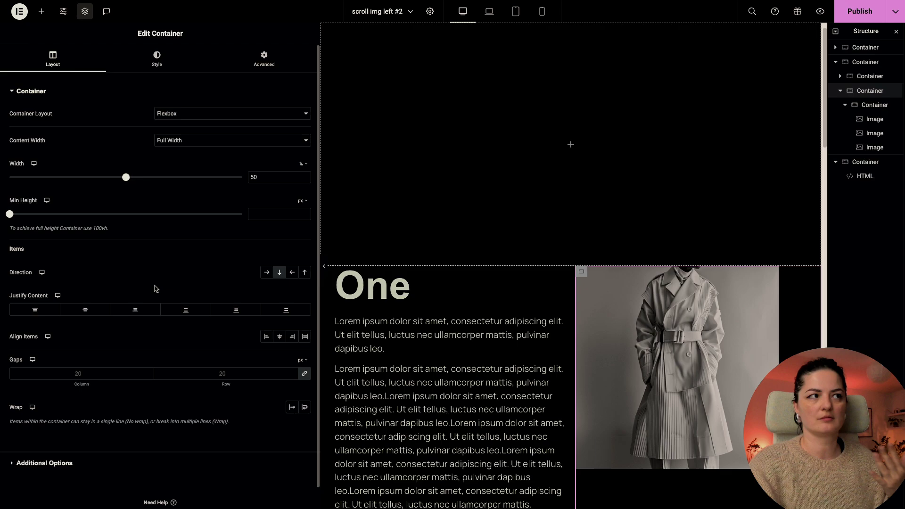
{"action": "left_click", "coordinate": [263, 59]}
{"action": "left_click", "coordinate": [77, 473]}
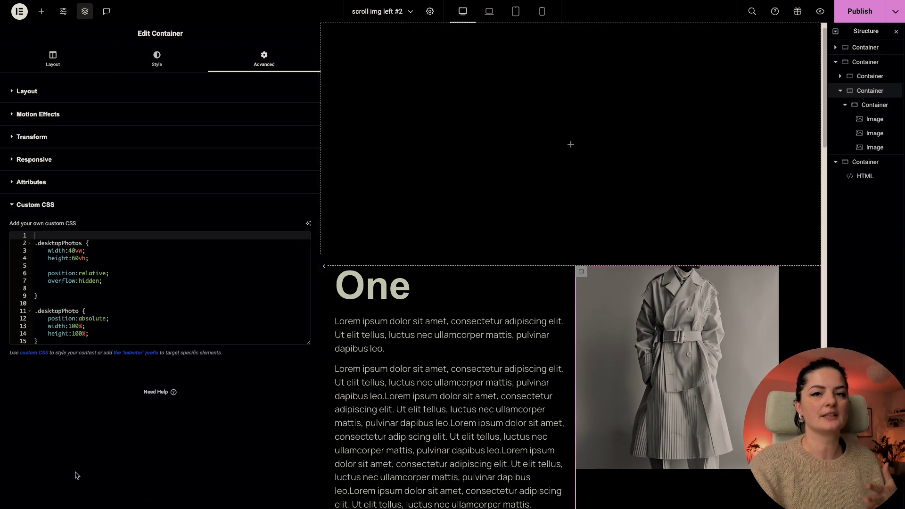
{"action": "left_click", "coordinate": [123, 309]}
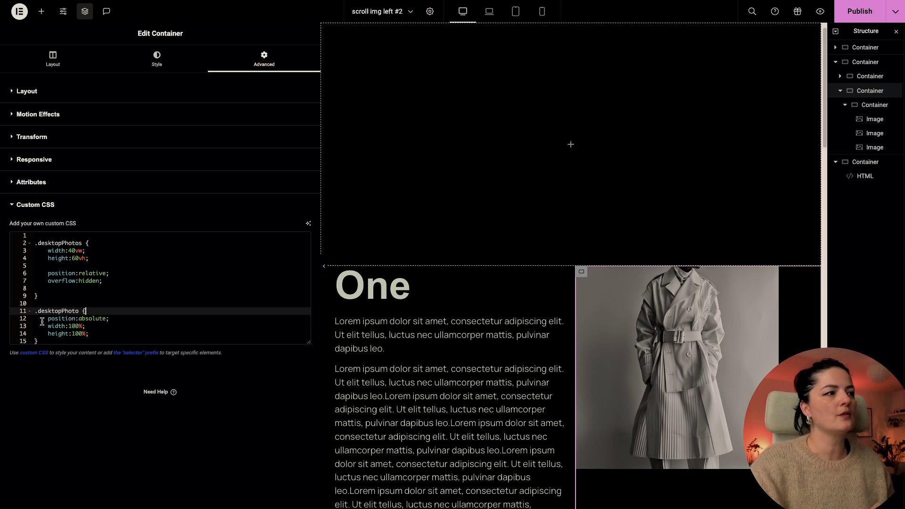
Review the .desktopPhoto rule's absolute position and 100% width and height alongside the end of the .desktopPhotos rule.
{"action": "left_click", "coordinate": [124, 318]}
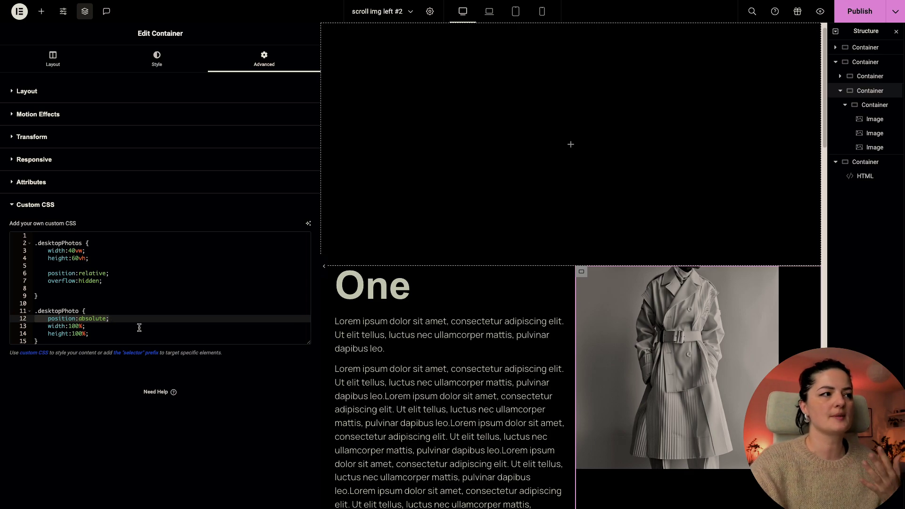
{"action": "left_click", "coordinate": [102, 332]}
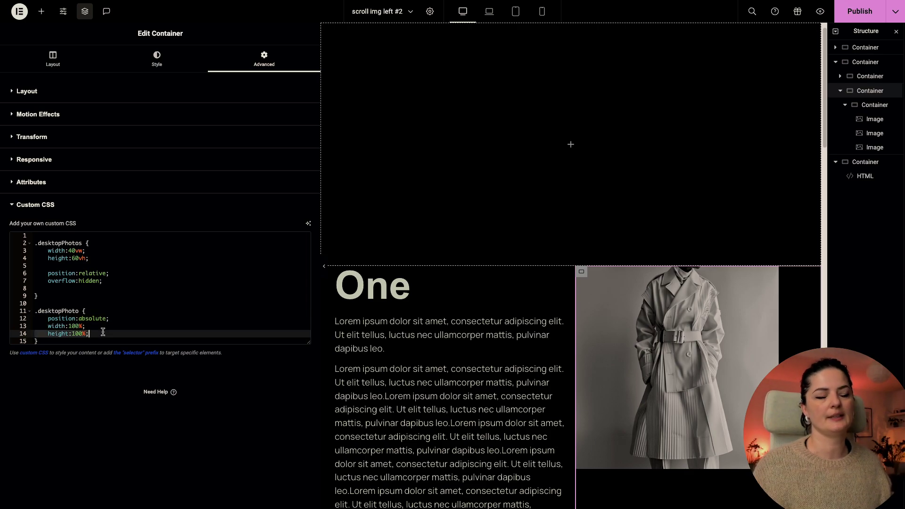
{"action": "left_click", "coordinate": [138, 290]}
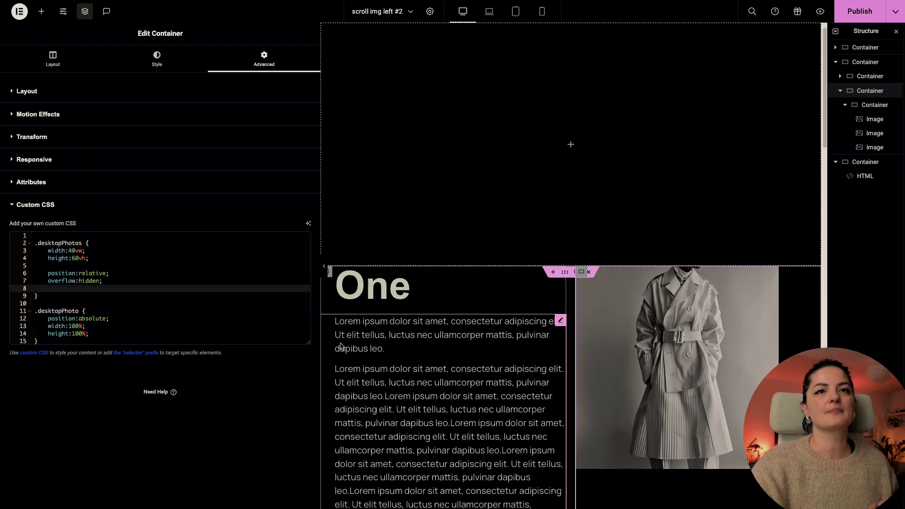
Publish the page and preview the pinned photo transitions from text block One through Three.
{"action": "key", "text": "ctrl+s"}
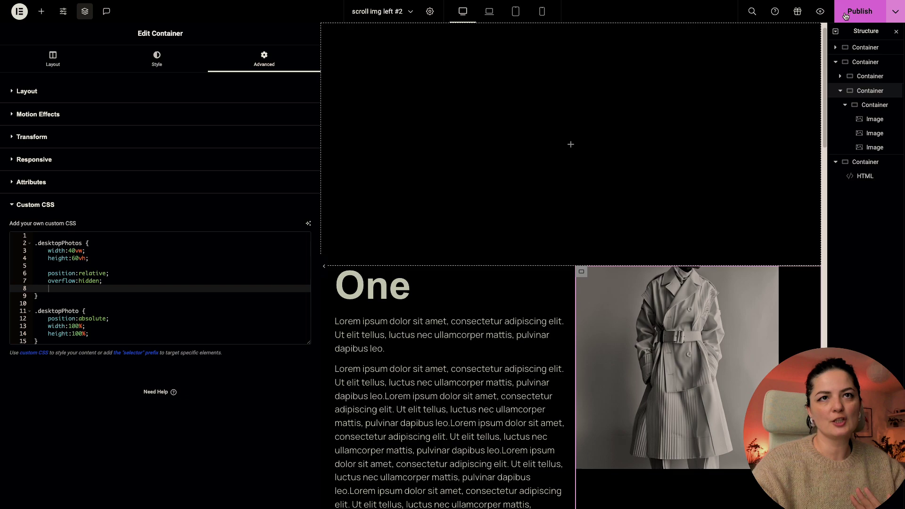
{"action": "left_click", "coordinate": [820, 11]}
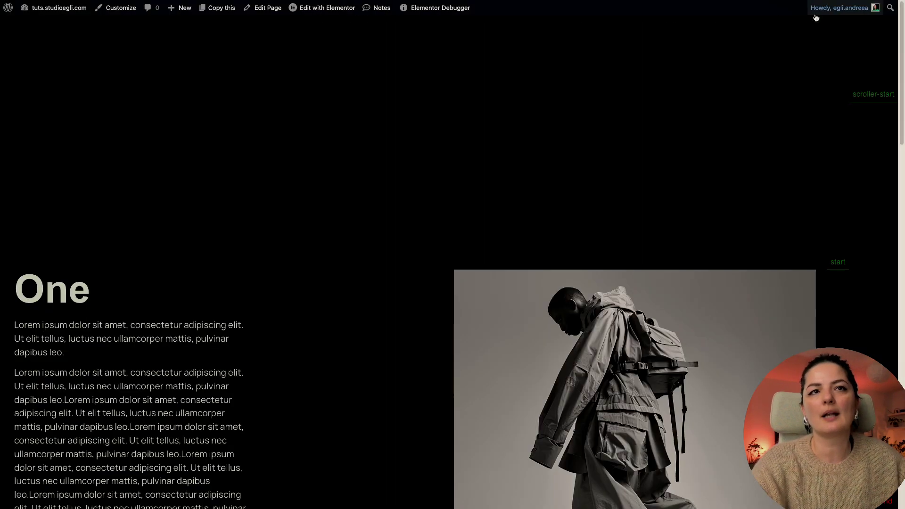
{"action": "scroll", "coordinate": [411, 285], "scroll_direction": "down", "scroll_amount": 3}
{"action": "scroll", "coordinate": [411, 285], "scroll_direction": "down", "scroll_amount": 6}
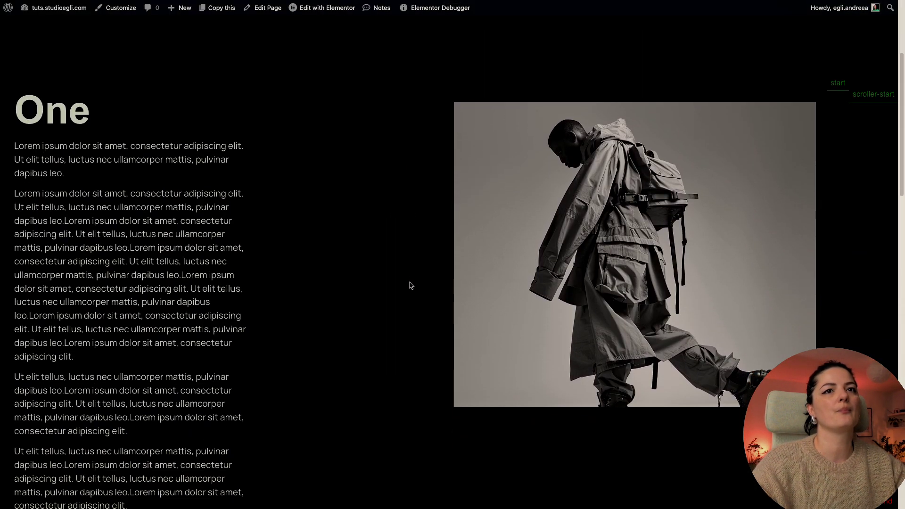
{"action": "scroll", "coordinate": [410, 286], "scroll_direction": "down", "scroll_amount": 9}
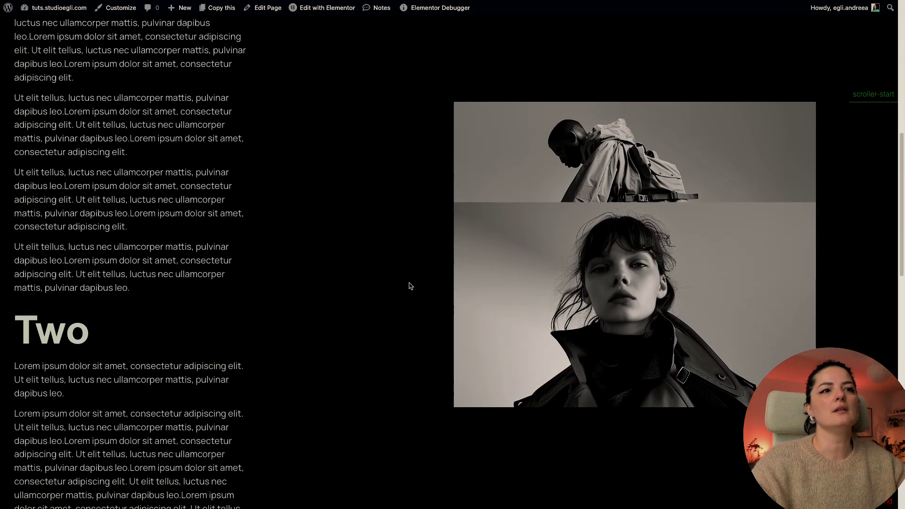
{"action": "scroll", "coordinate": [410, 286], "scroll_direction": "down", "scroll_amount": 7}
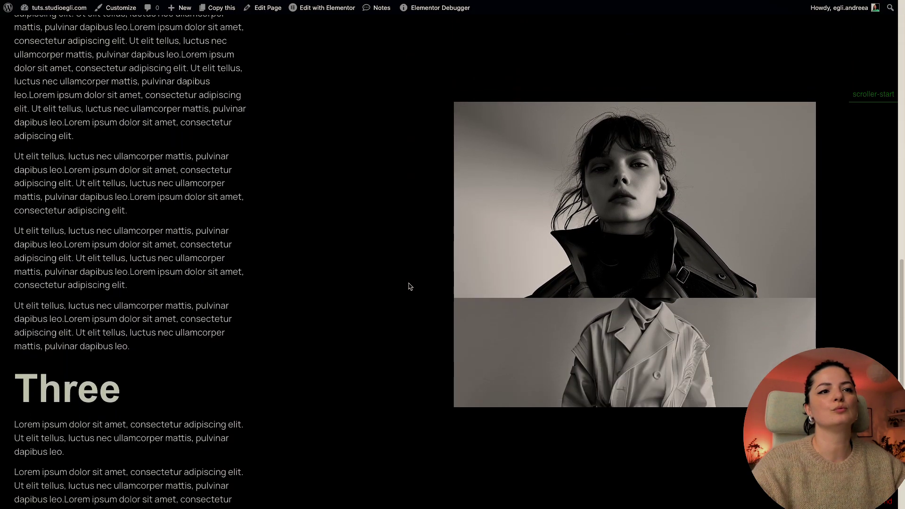
{"action": "scroll", "coordinate": [410, 286], "scroll_direction": "down", "scroll_amount": 3}
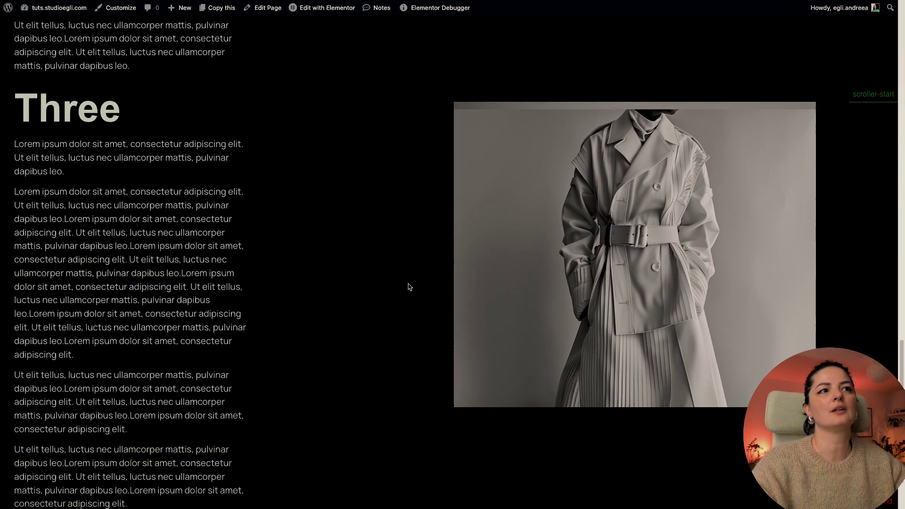
{"action": "scroll", "coordinate": [409, 287], "scroll_direction": "down", "scroll_amount": 1}
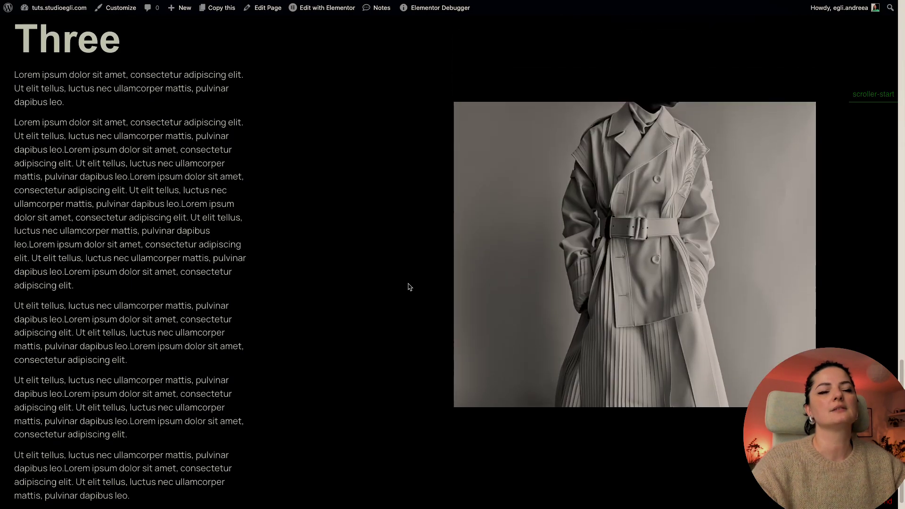
Examine the last photo's transition and the end of the page around text block Three in the preview.
{"action": "scroll", "coordinate": [417, 344], "scroll_direction": "up", "scroll_amount": 3}
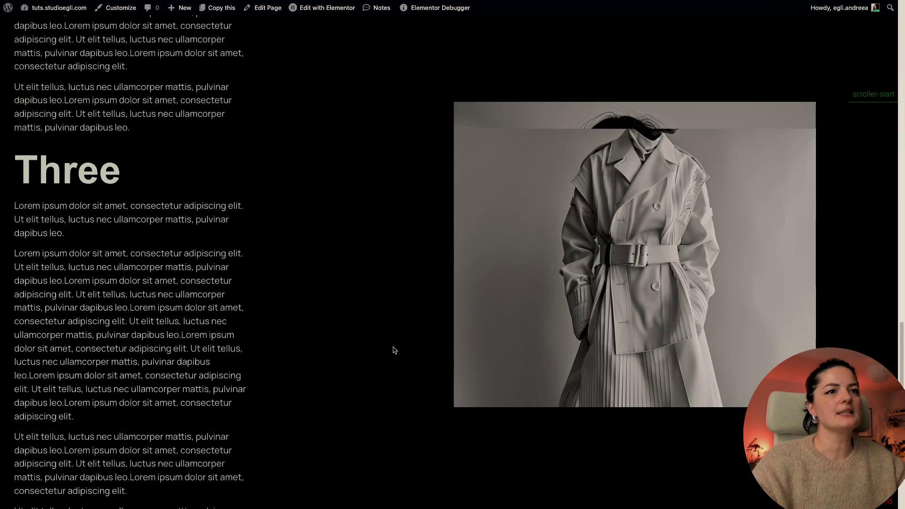
{"action": "scroll", "coordinate": [394, 349], "scroll_direction": "down", "scroll_amount": 2}
{"action": "scroll", "coordinate": [394, 350], "scroll_direction": "down", "scroll_amount": 1}
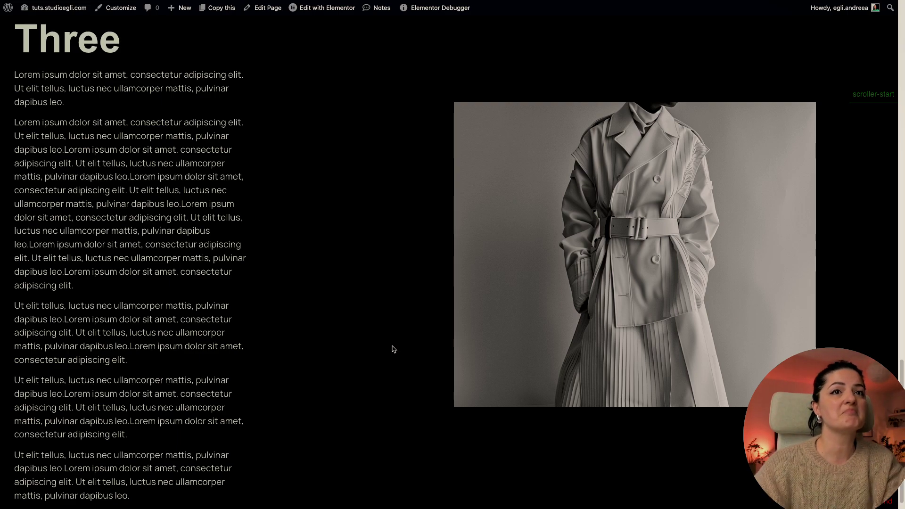
{"action": "scroll", "coordinate": [386, 344], "scroll_direction": "up", "scroll_amount": 3}
{"action": "scroll", "coordinate": [386, 344], "scroll_direction": "down", "scroll_amount": 4}
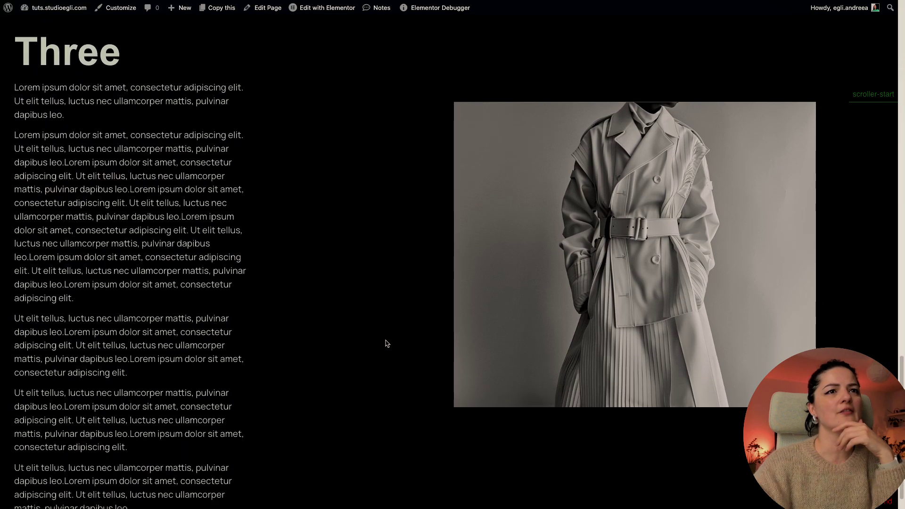
{"action": "scroll", "coordinate": [386, 344], "scroll_direction": "up", "scroll_amount": 1}
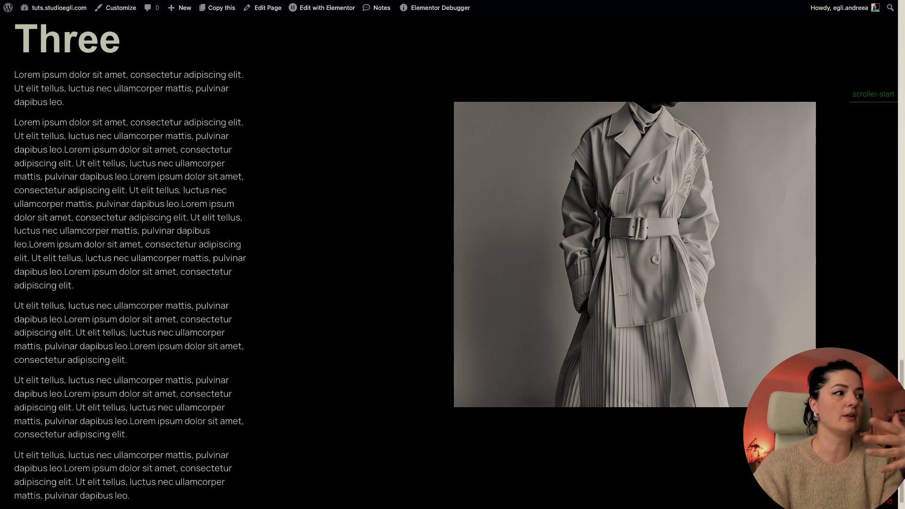
Back in the Elementor editor, duplicate the empty spacer container above the gallery and move the copy between the gallery and the HTML container.
{"action": "left_click", "coordinate": [40, 429]}
{"action": "scroll", "coordinate": [569, 414], "scroll_direction": "down", "scroll_amount": 15}
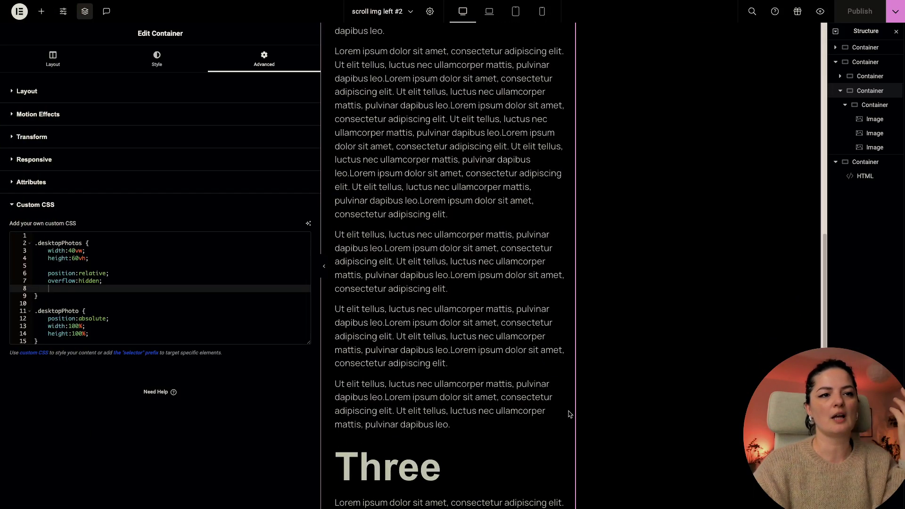
{"action": "scroll", "coordinate": [569, 413], "scroll_direction": "down", "scroll_amount": 5}
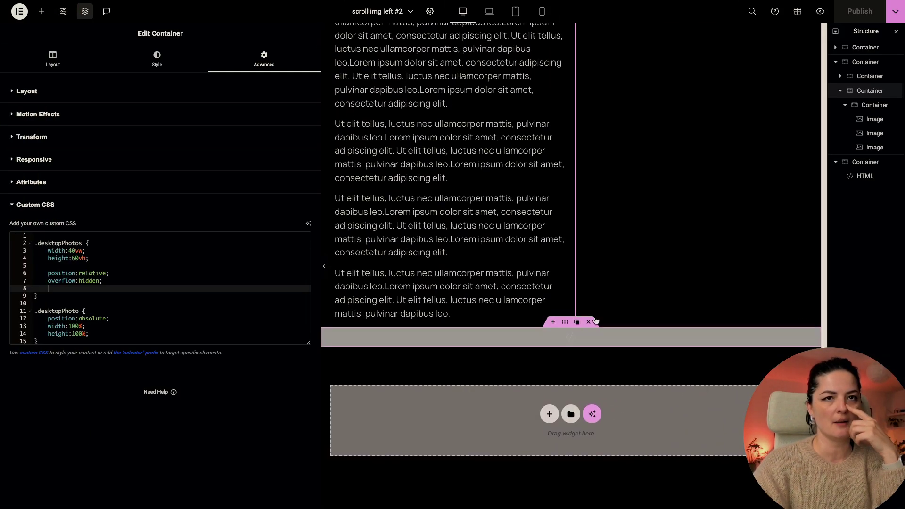
{"action": "right_click", "coordinate": [852, 94]}
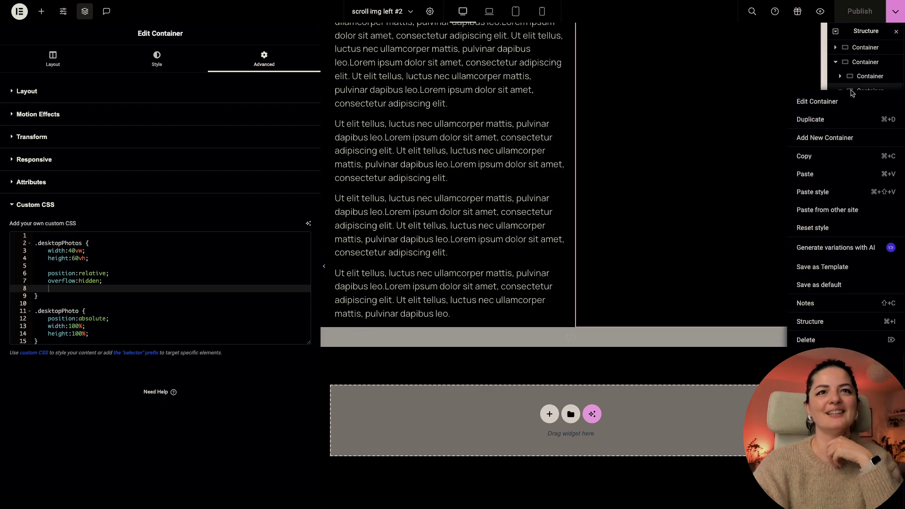
{"action": "left_click", "coordinate": [846, 49]}
{"action": "right_click", "coordinate": [846, 52]}
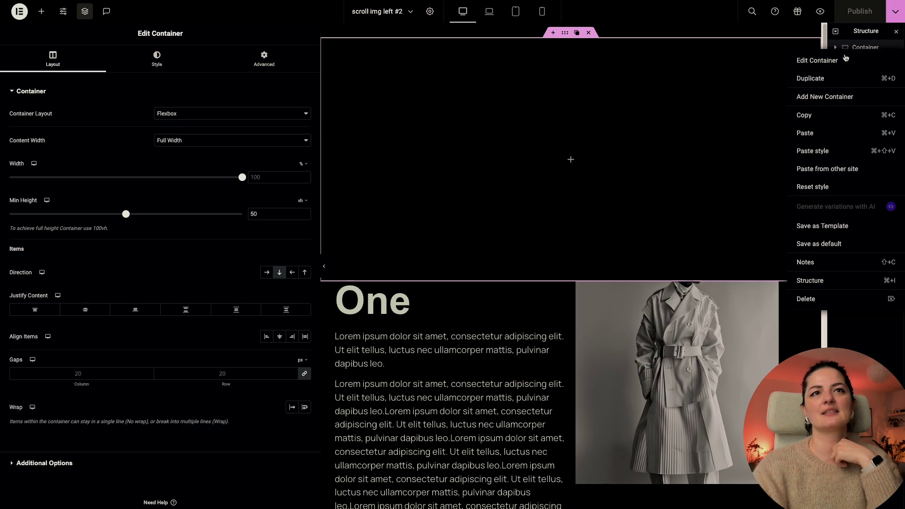
{"action": "left_click", "coordinate": [835, 86]}
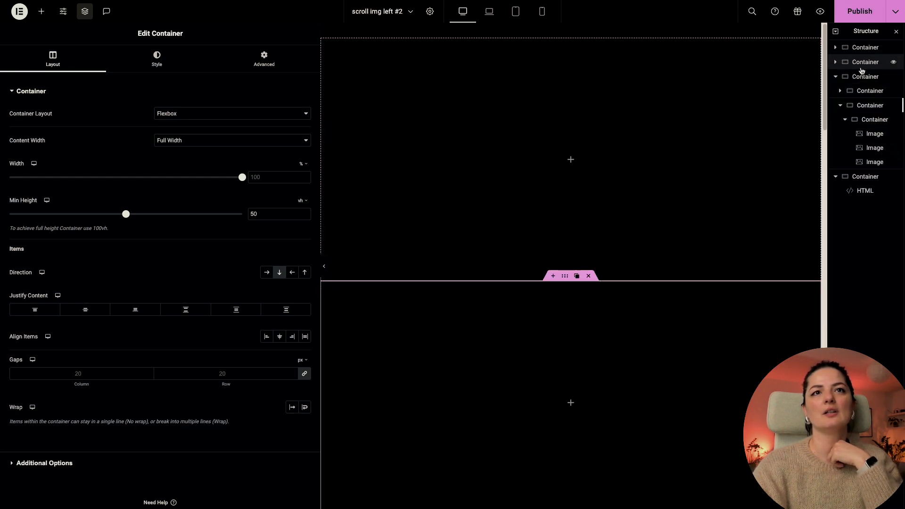
{"action": "left_click_drag", "start_coordinate": [862, 66], "coordinate": [872, 176]}
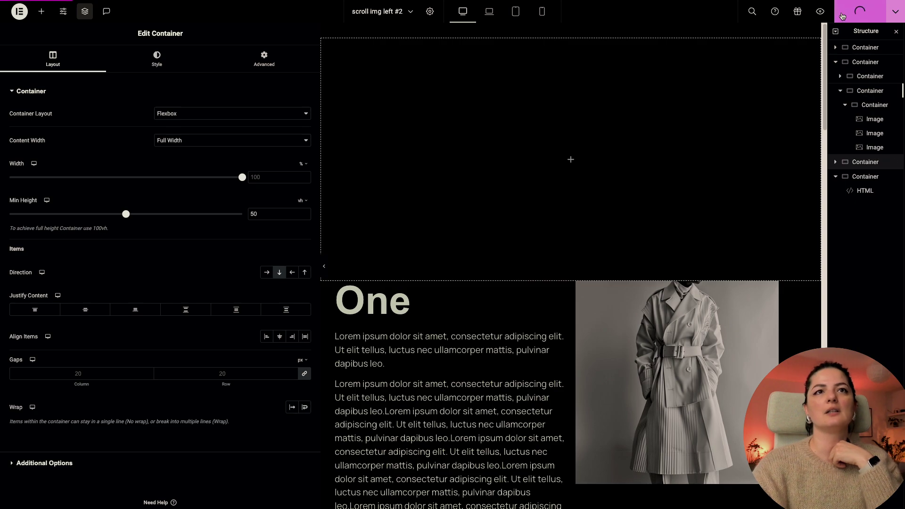
Publish the update and preview the whole gallery down to the new empty space below text block Three.
{"action": "left_click", "coordinate": [859, 11]}
{"action": "left_click", "coordinate": [819, 11]}
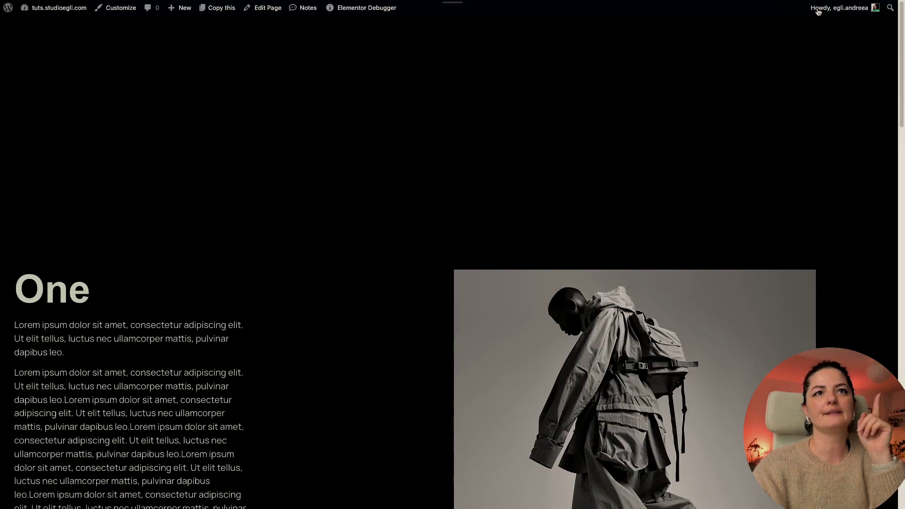
{"action": "scroll", "coordinate": [341, 310], "scroll_direction": "down", "scroll_amount": 5}
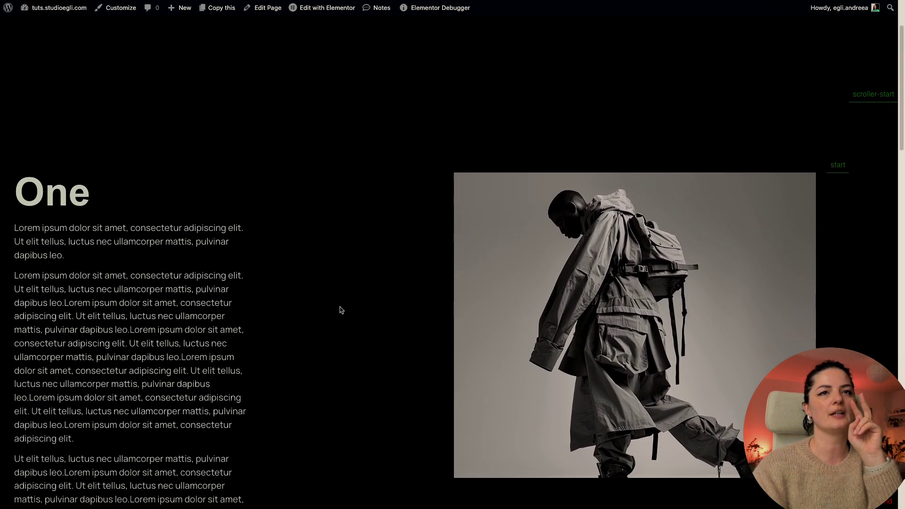
{"action": "scroll", "coordinate": [341, 310], "scroll_direction": "down", "scroll_amount": 10}
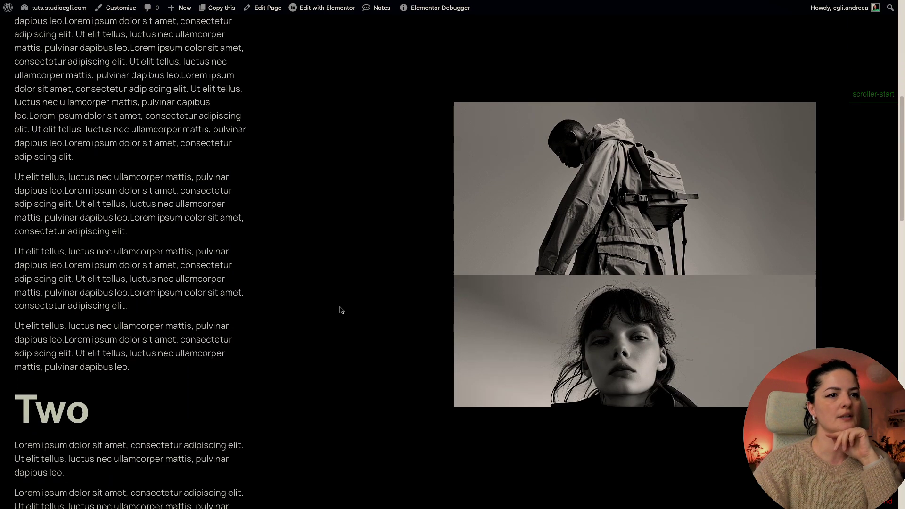
{"action": "scroll", "coordinate": [341, 309], "scroll_direction": "down", "scroll_amount": 12}
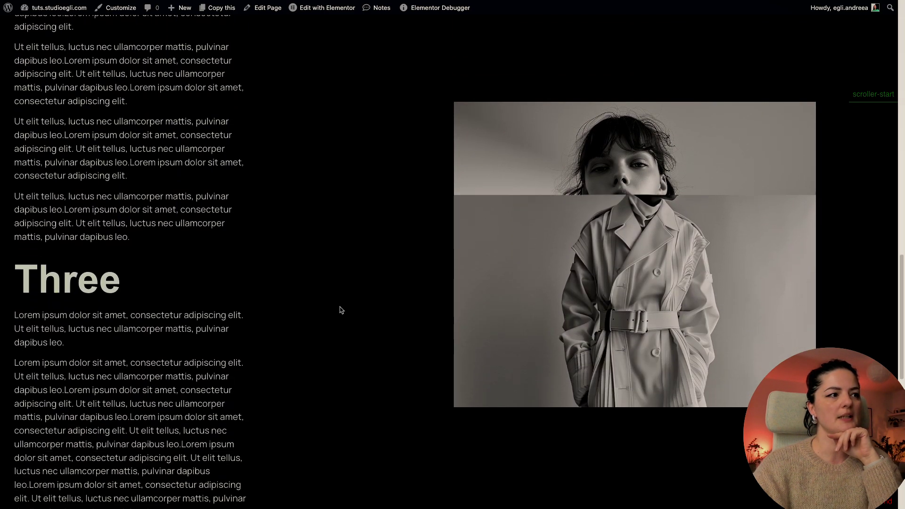
{"action": "scroll", "coordinate": [342, 309], "scroll_direction": "down", "scroll_amount": 4}
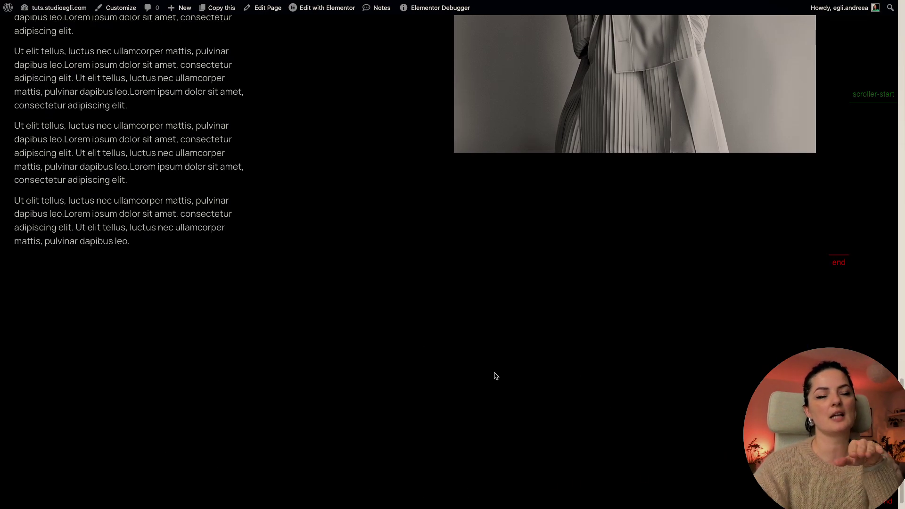
Replay the gallery from the top, checking the start markers and how each photo lines up with its text block.
{"action": "scroll", "coordinate": [473, 409], "scroll_direction": "up", "scroll_amount": 20}
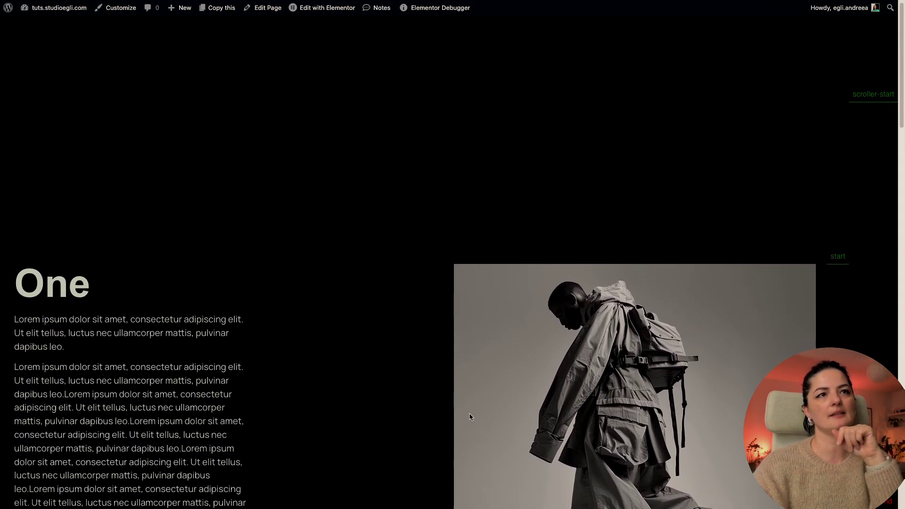
{"action": "scroll", "coordinate": [469, 417], "scroll_direction": "down", "scroll_amount": 4}
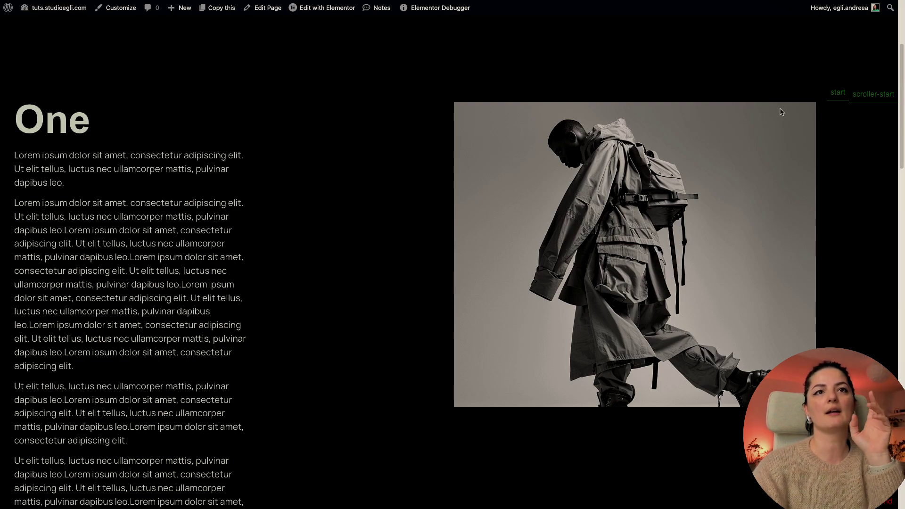
{"action": "scroll", "coordinate": [412, 205], "scroll_direction": "down", "scroll_amount": 2}
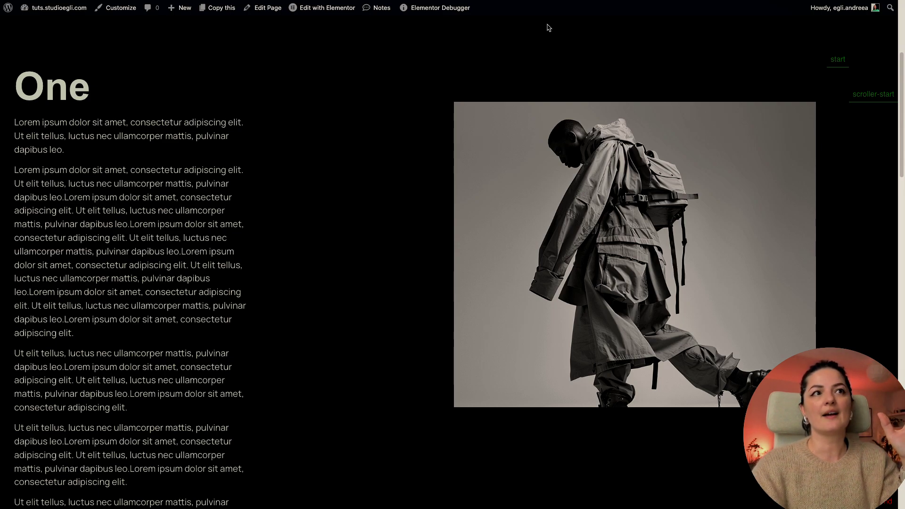
{"action": "scroll", "coordinate": [327, 98], "scroll_direction": "down", "scroll_amount": 10}
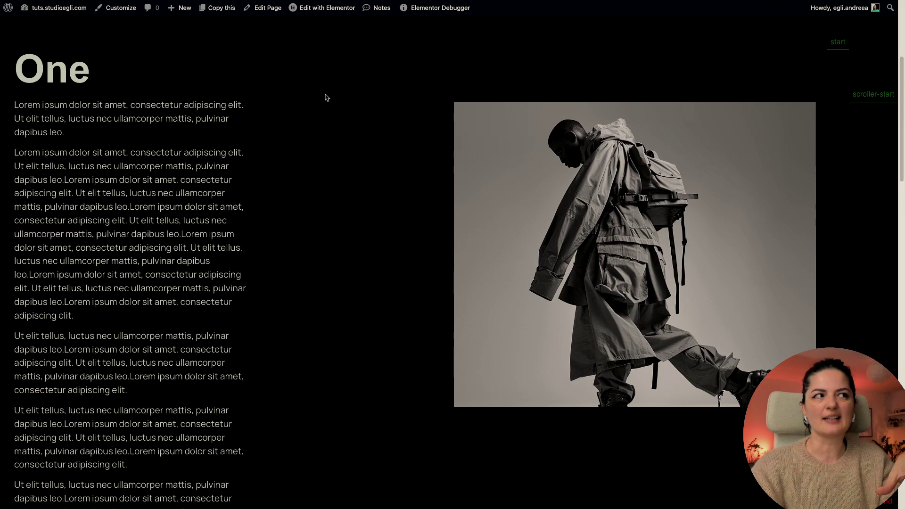
{"action": "scroll", "coordinate": [326, 98], "scroll_direction": "down", "scroll_amount": 12}
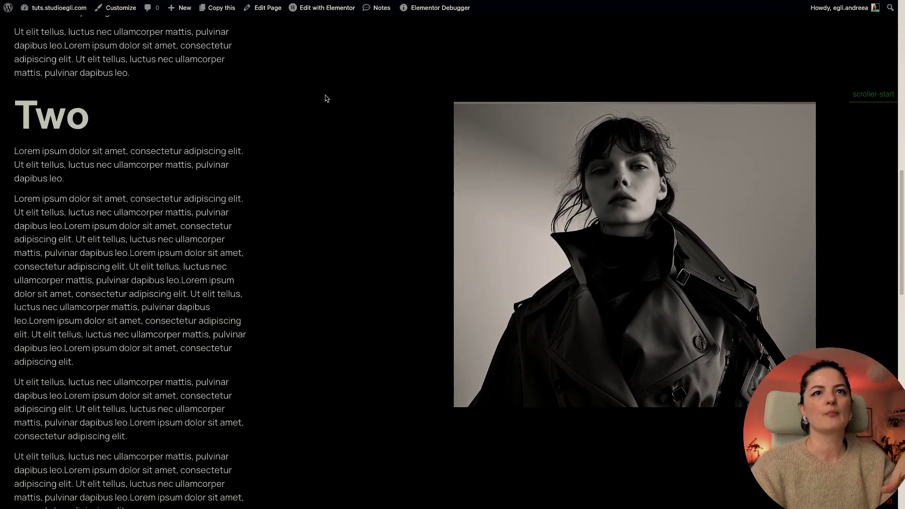
{"action": "scroll", "coordinate": [325, 96], "scroll_direction": "down", "scroll_amount": 3}
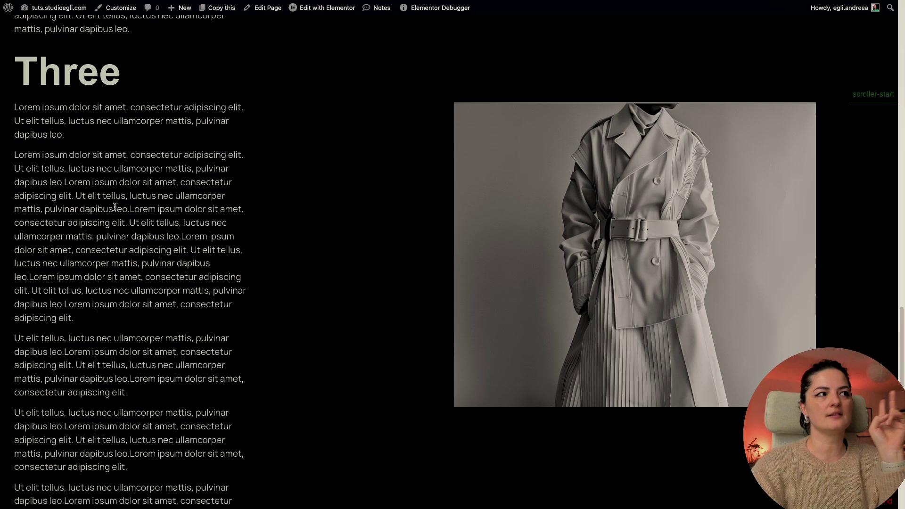
Back in the Elementor editor, switch the custom width unit of text block One's paragraph text to percent, then publish and preview the page.
{"action": "mouse_move", "coordinate": [1, 426]}
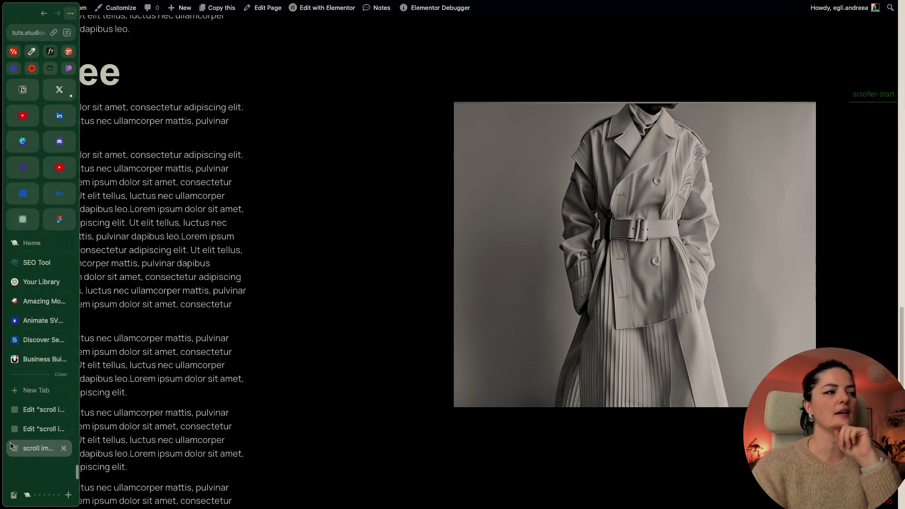
{"action": "left_click", "coordinate": [33, 429]}
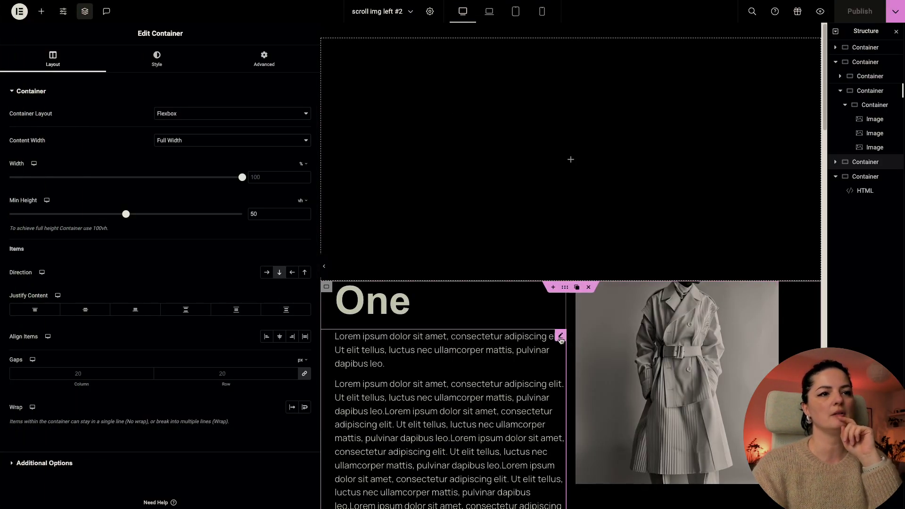
{"action": "left_click", "coordinate": [560, 336]}
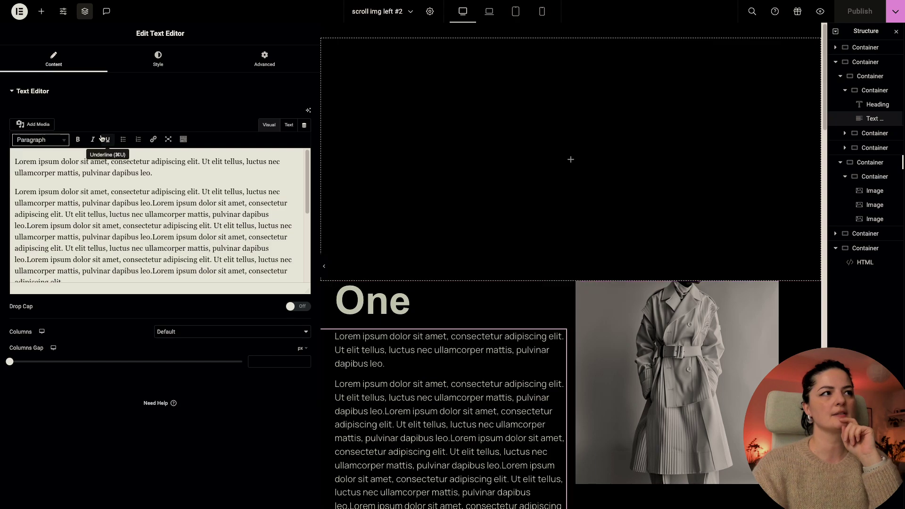
{"action": "left_click", "coordinate": [160, 62]}
{"action": "left_click", "coordinate": [264, 60]}
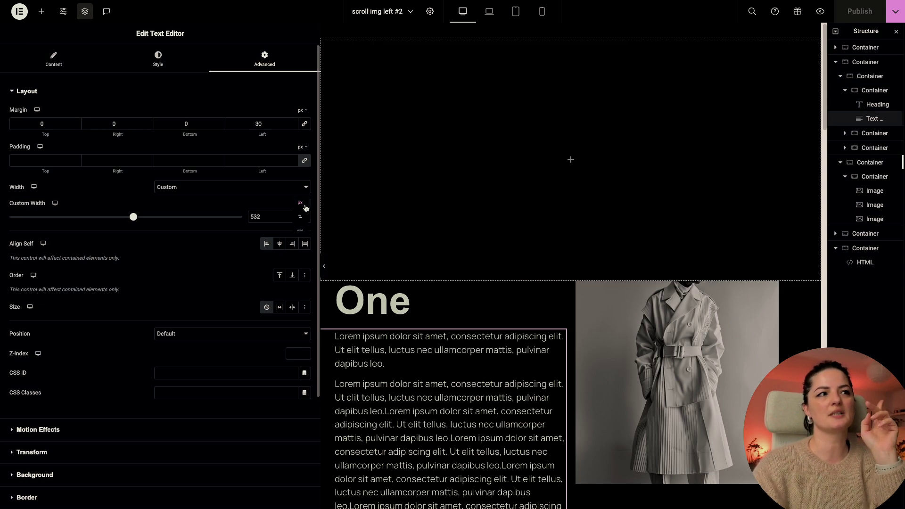
{"action": "left_click", "coordinate": [302, 218]}
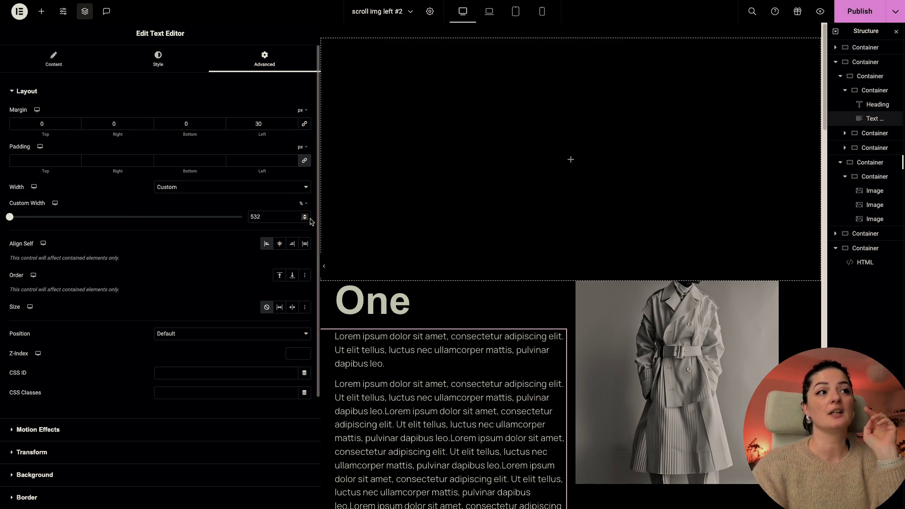
{"action": "left_click", "coordinate": [861, 16]}
{"action": "left_click", "coordinate": [820, 11]}
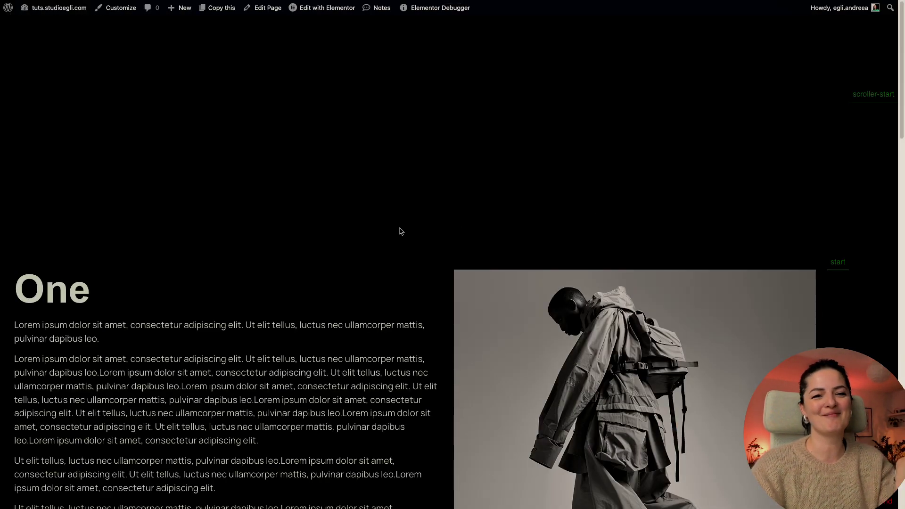
Examine in the preview how the widened text block One lines up with the first and second photos during scrolling.
{"action": "scroll", "coordinate": [401, 231], "scroll_direction": "down", "scroll_amount": 1}
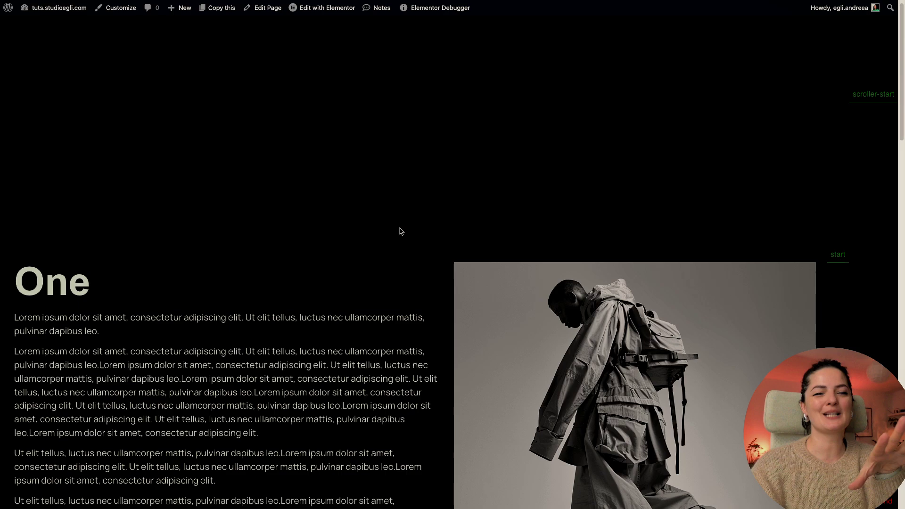
{"action": "scroll", "coordinate": [401, 231], "scroll_direction": "down", "scroll_amount": 1}
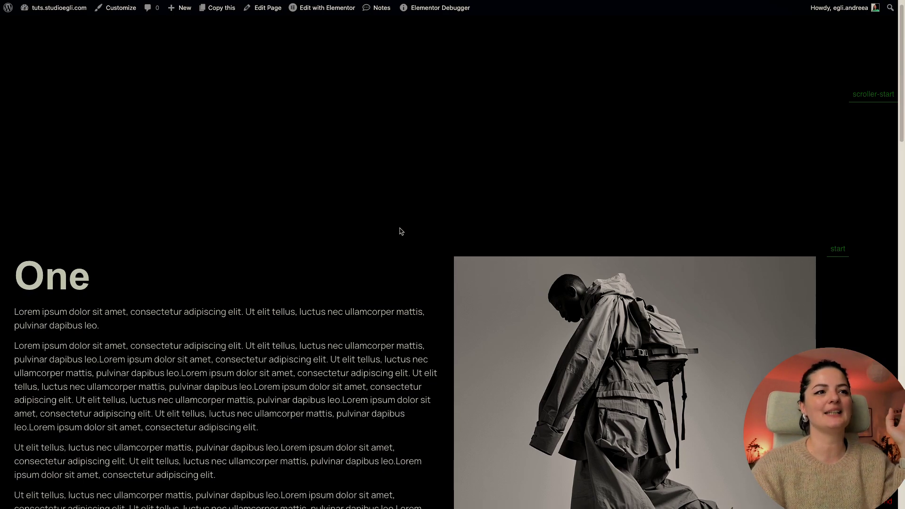
{"action": "scroll", "coordinate": [401, 231], "scroll_direction": "down", "scroll_amount": 5}
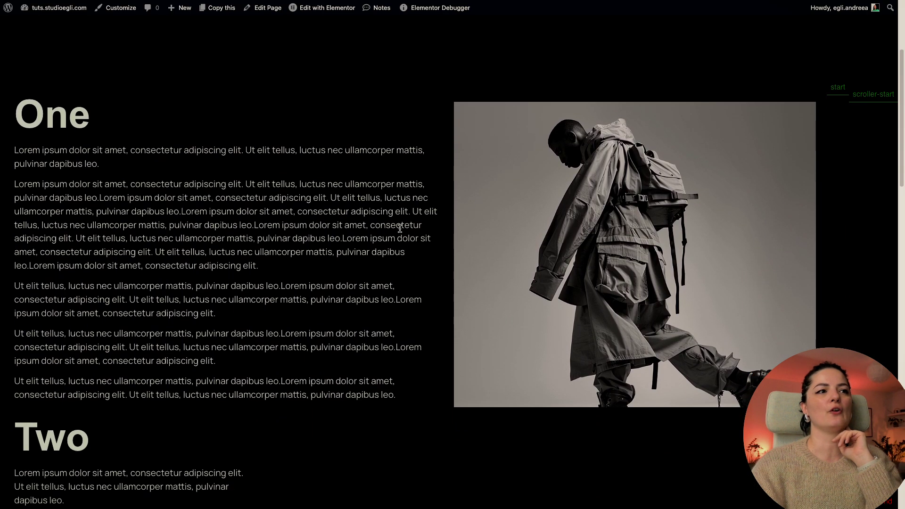
{"action": "scroll", "coordinate": [401, 232], "scroll_direction": "down", "scroll_amount": 5}
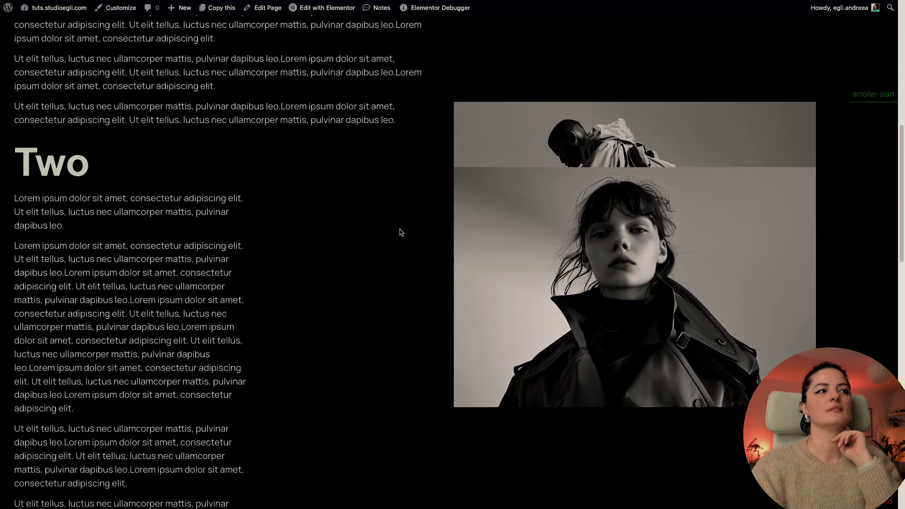
{"action": "scroll", "coordinate": [401, 233], "scroll_direction": "up", "scroll_amount": 7}
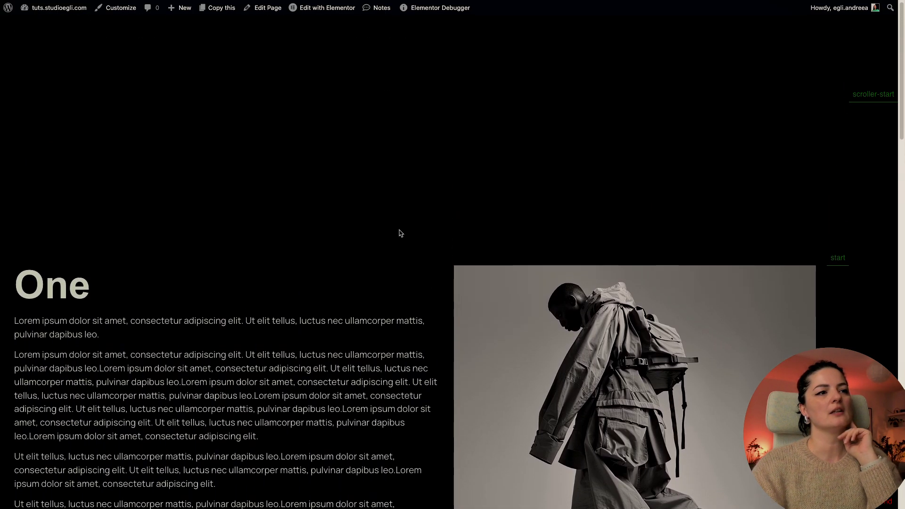
{"action": "scroll", "coordinate": [399, 230], "scroll_direction": "down", "scroll_amount": 6}
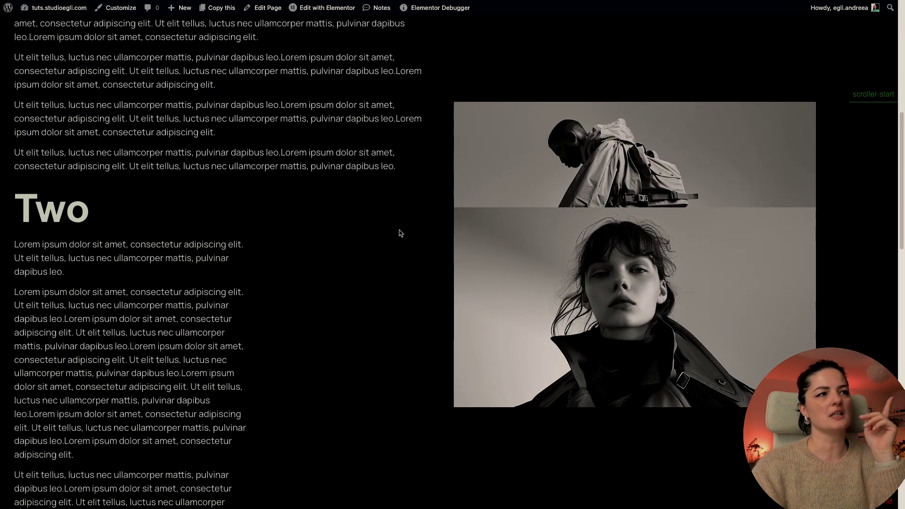
{"action": "scroll", "coordinate": [364, 226], "scroll_direction": "up", "scroll_amount": 7}
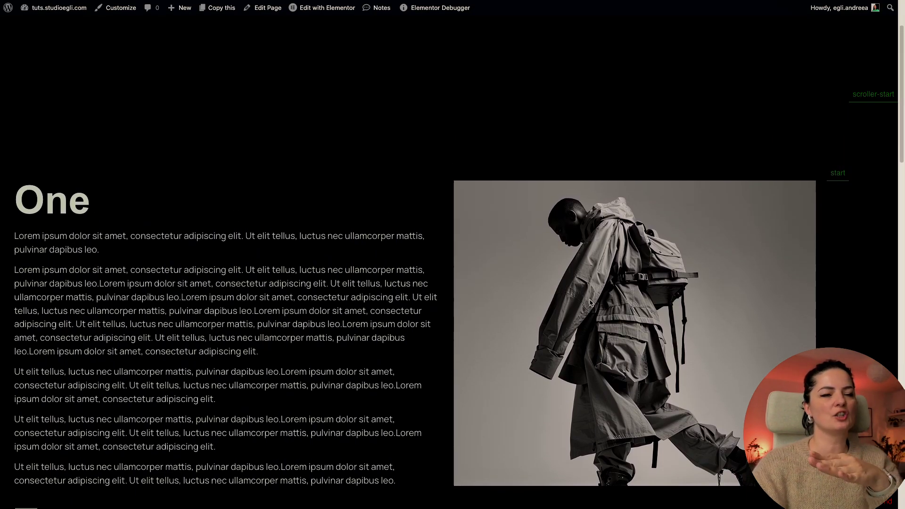
{"action": "scroll", "coordinate": [590, 303], "scroll_direction": "down", "scroll_amount": 3}
{"action": "scroll", "coordinate": [590, 303], "scroll_direction": "down", "scroll_amount": 4}
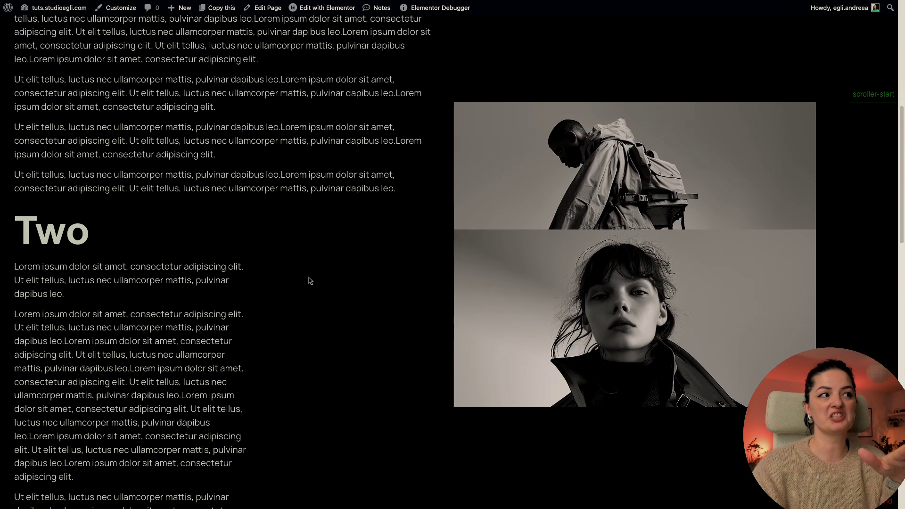
In the Elementor editor, set the custom width of text block One's paragraph text to 80%, then publish and preview the page.
{"action": "left_click", "coordinate": [41, 429]}
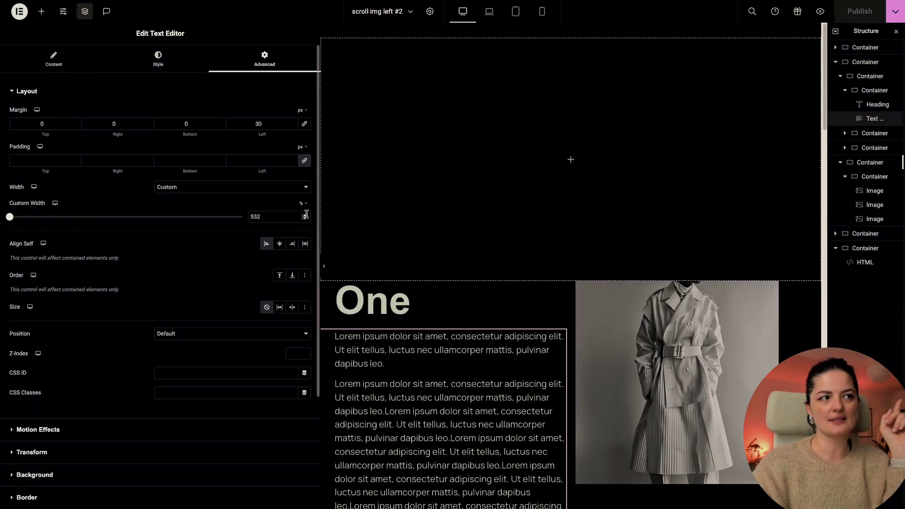
{"action": "left_click_drag", "start_coordinate": [8, 217], "coordinate": [196, 220]}
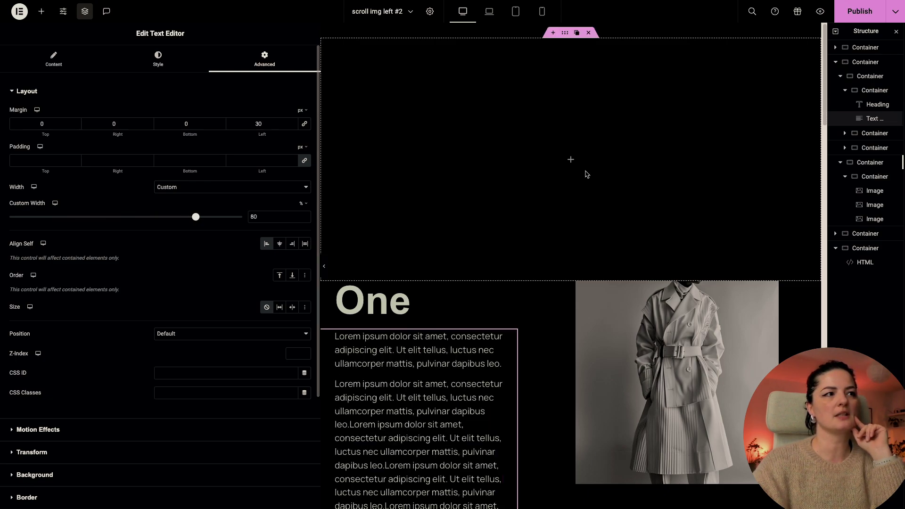
{"action": "left_click", "coordinate": [844, 12]}
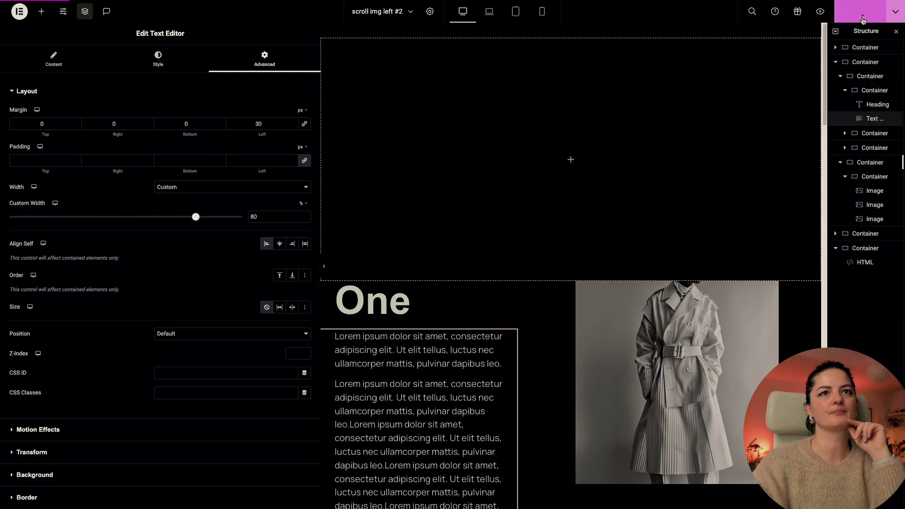
{"action": "left_click", "coordinate": [820, 11]}
Examine text block One around the start and scroller-start markers, checking its text wrapping and height when the first photo gets pinned.
{"action": "scroll", "coordinate": [391, 301], "scroll_direction": "down", "scroll_amount": 7}
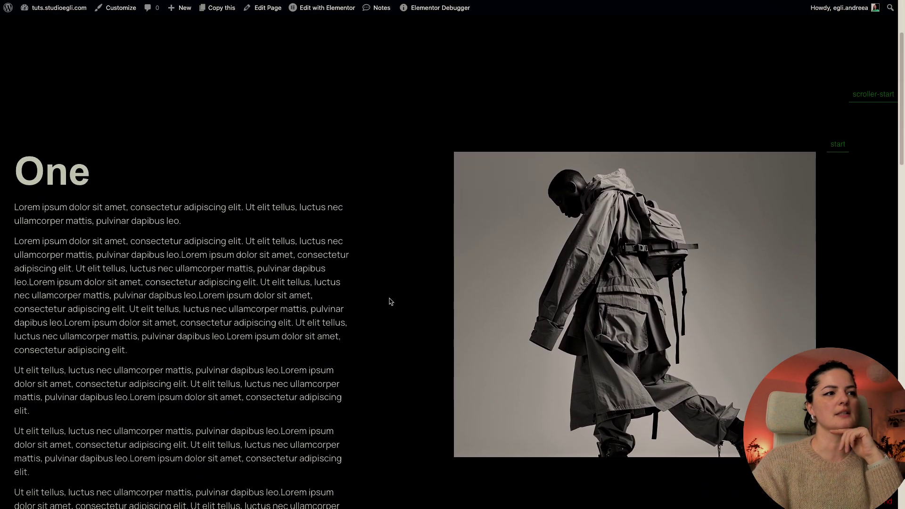
{"action": "scroll", "coordinate": [391, 302], "scroll_direction": "up", "scroll_amount": 3}
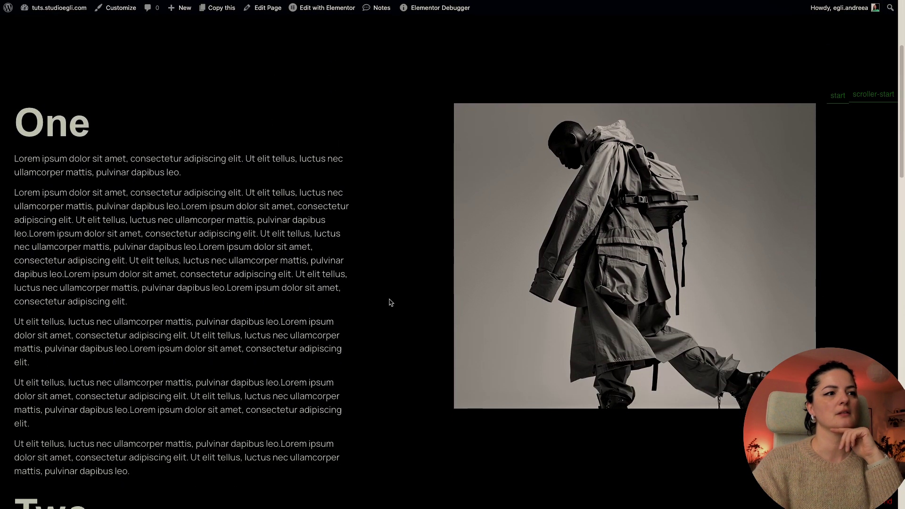
{"action": "scroll", "coordinate": [391, 302], "scroll_direction": "down", "scroll_amount": 2}
{"action": "scroll", "coordinate": [391, 302], "scroll_direction": "up", "scroll_amount": 1}
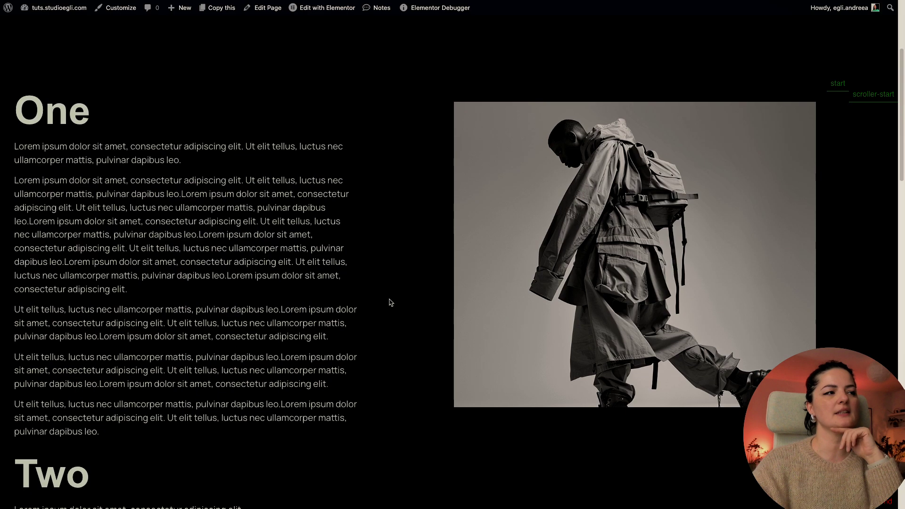
{"action": "scroll", "coordinate": [391, 302], "scroll_direction": "down", "scroll_amount": 1}
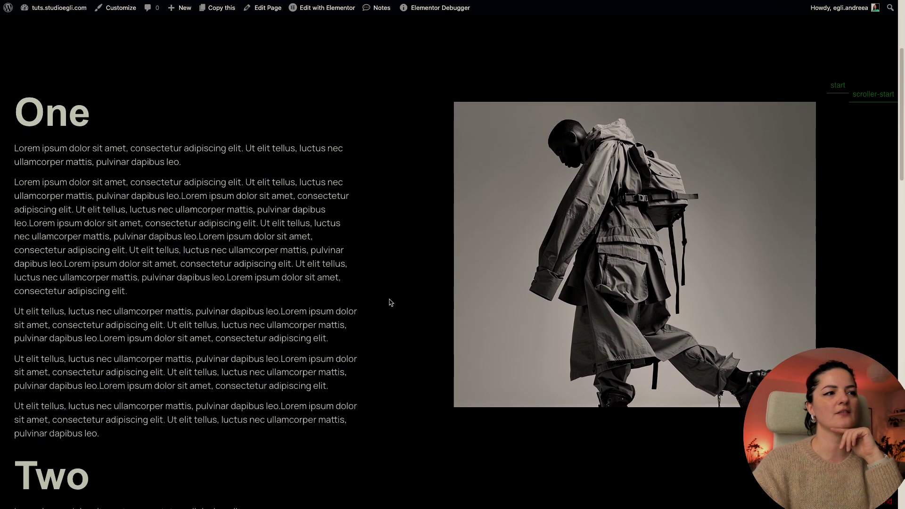
{"action": "scroll", "coordinate": [391, 302], "scroll_direction": "up", "scroll_amount": 3}
{"action": "scroll", "coordinate": [391, 302], "scroll_direction": "down", "scroll_amount": 2}
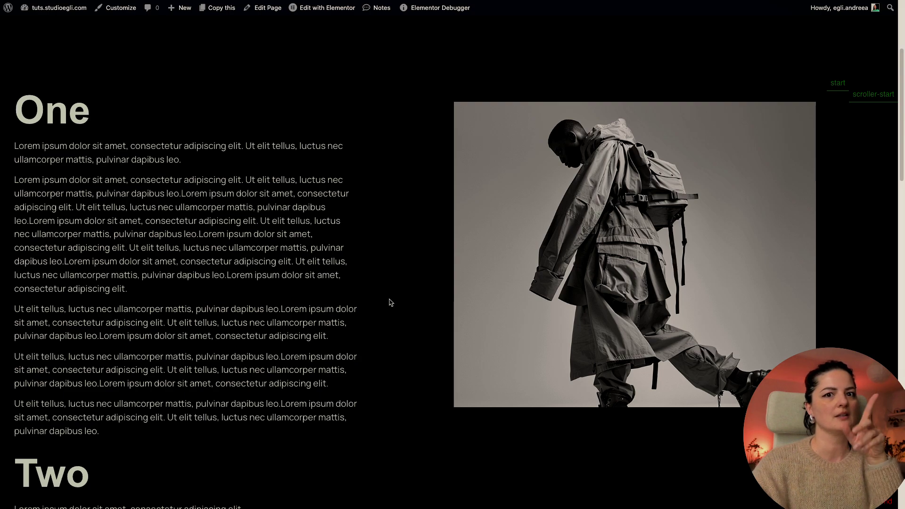
{"action": "scroll", "coordinate": [390, 302], "scroll_direction": "down", "scroll_amount": 3}
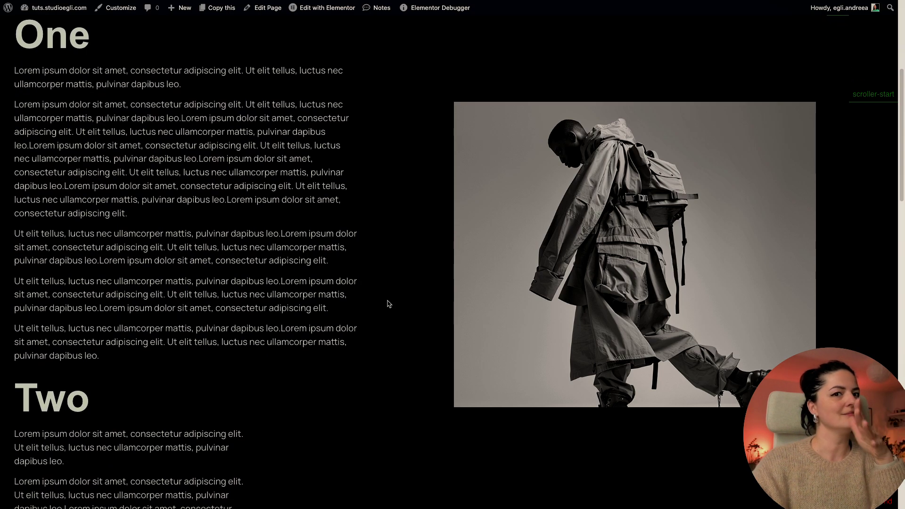
{"action": "scroll", "coordinate": [389, 304], "scroll_direction": "up", "scroll_amount": 4}
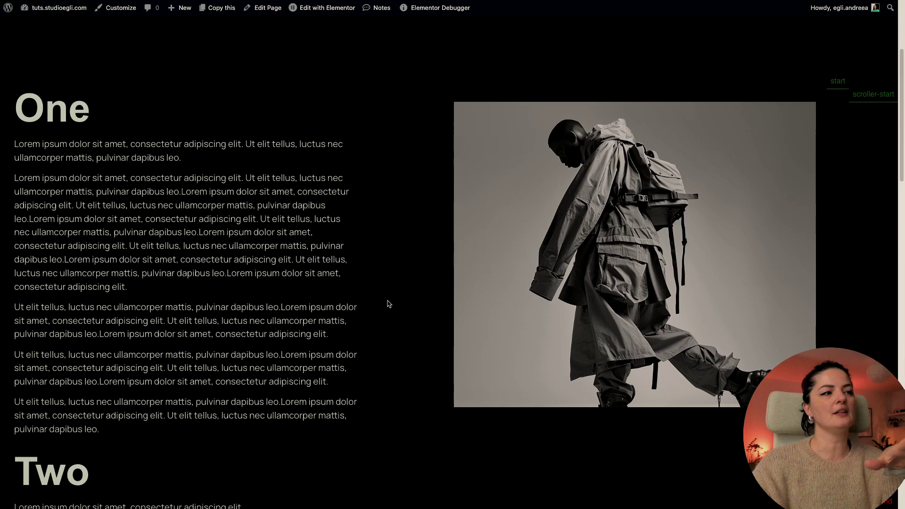
{"action": "scroll", "coordinate": [389, 304], "scroll_direction": "up", "scroll_amount": 1}
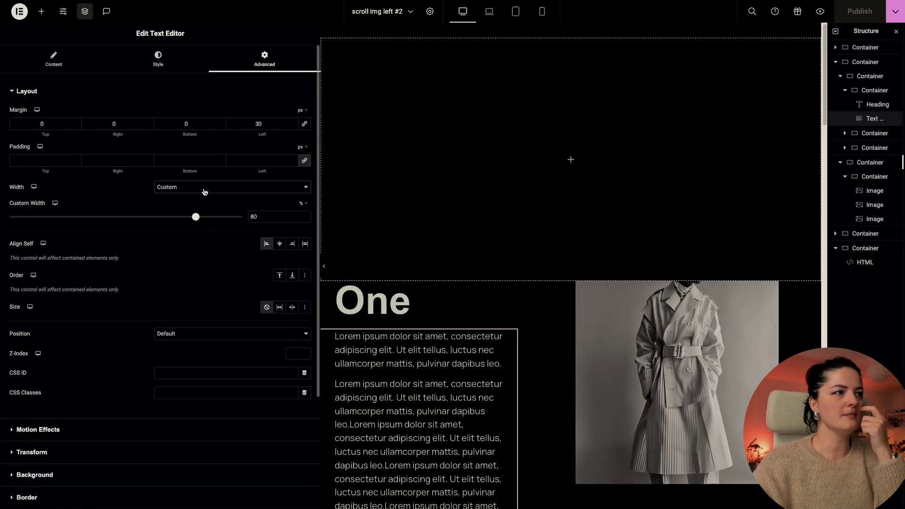
{"action": "left_click", "coordinate": [204, 191]}
{"action": "left_click", "coordinate": [302, 207]}
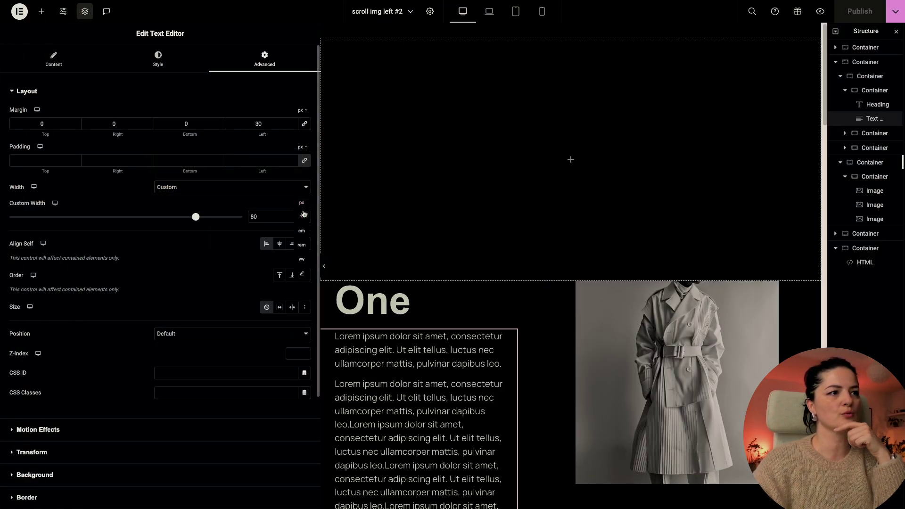
{"action": "left_click", "coordinate": [301, 217]}
Copy the style of text block Two's paragraph text onto text block One's paragraph text and publish the update.
{"action": "scroll", "coordinate": [565, 283], "scroll_direction": "down", "scroll_amount": 10}
{"action": "right_click", "coordinate": [563, 293]}
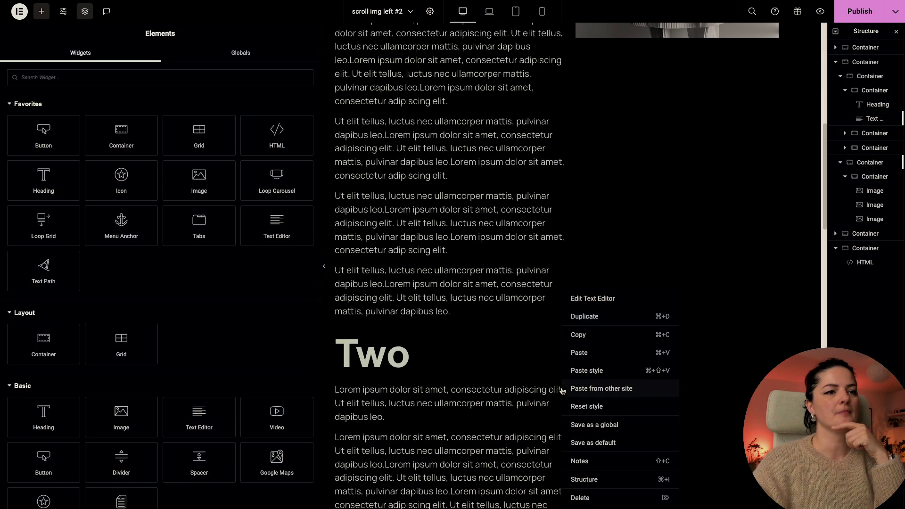
{"action": "left_click", "coordinate": [587, 336]}
{"action": "scroll", "coordinate": [580, 330], "scroll_direction": "up", "scroll_amount": 10}
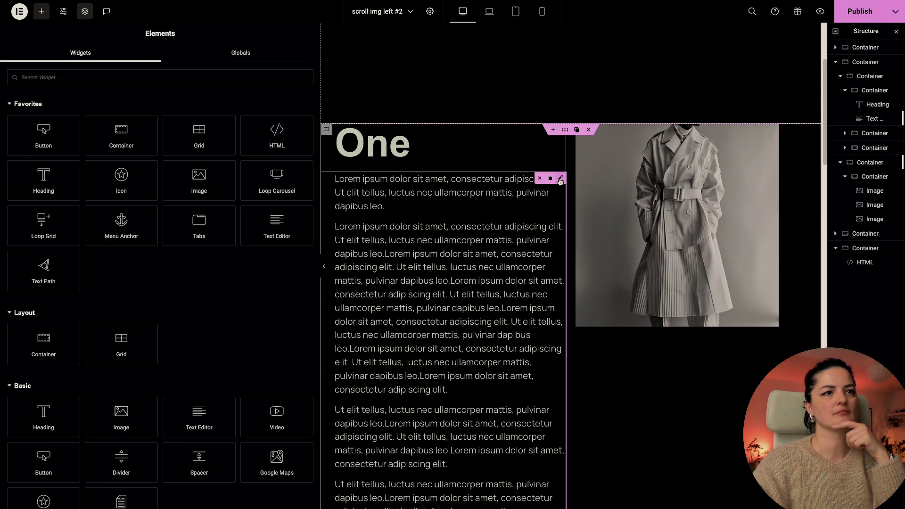
{"action": "right_click", "coordinate": [562, 183]}
{"action": "left_click", "coordinate": [595, 262]}
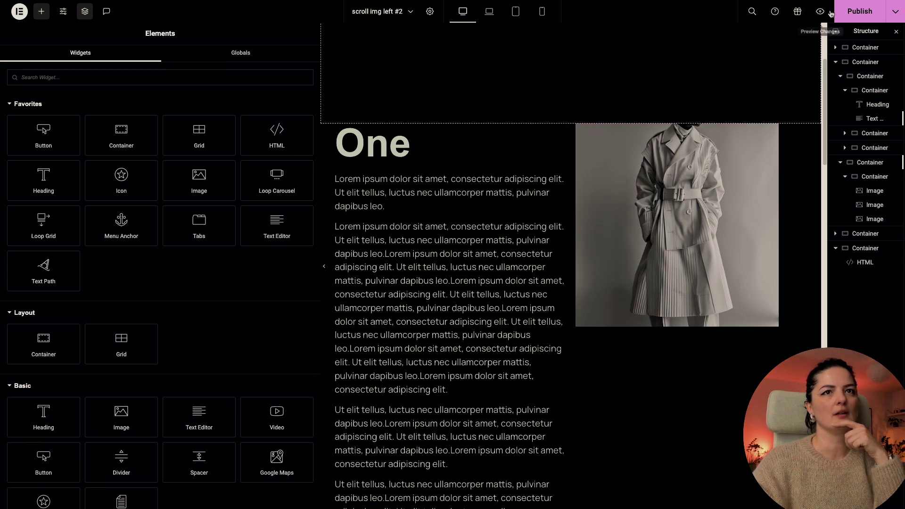
{"action": "scroll", "coordinate": [628, 380], "scroll_direction": "down", "scroll_amount": 15}
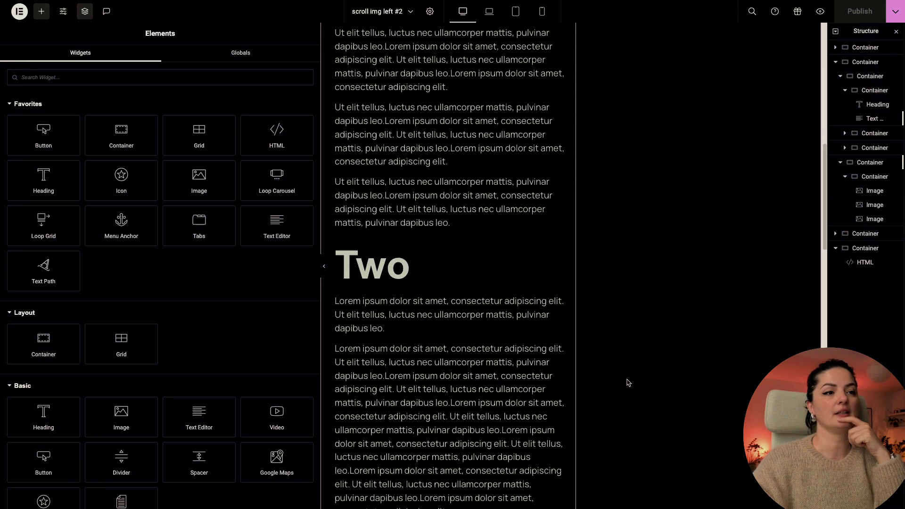
{"action": "scroll", "coordinate": [629, 382], "scroll_direction": "down", "scroll_amount": 15}
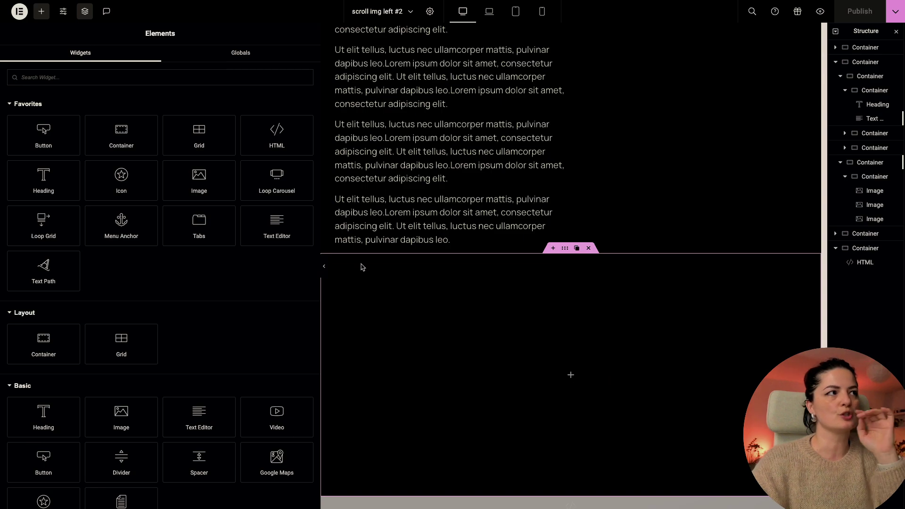
Open the Custom CSS in the site settings and highlight the commented-out .lenis.lenis-stopped overflow rule.
{"action": "mouse_move", "coordinate": [80, 19]}
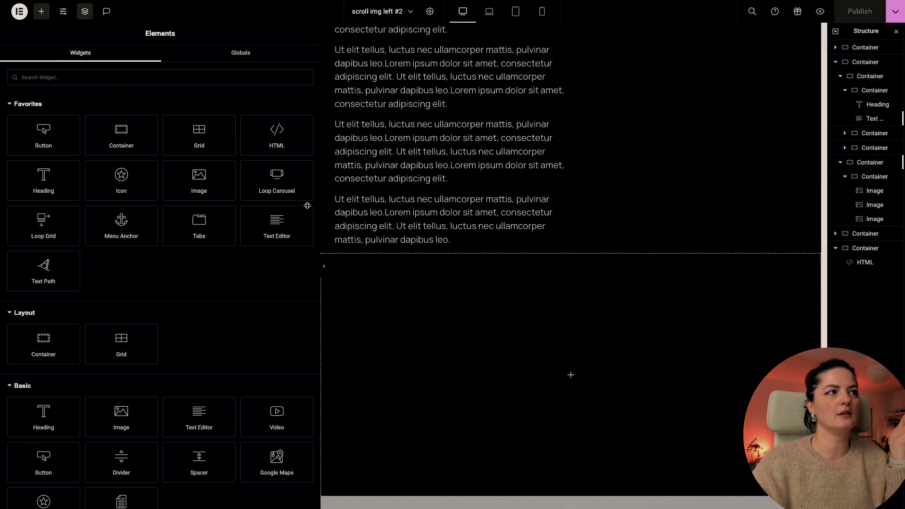
{"action": "left_click", "coordinate": [64, 15]}
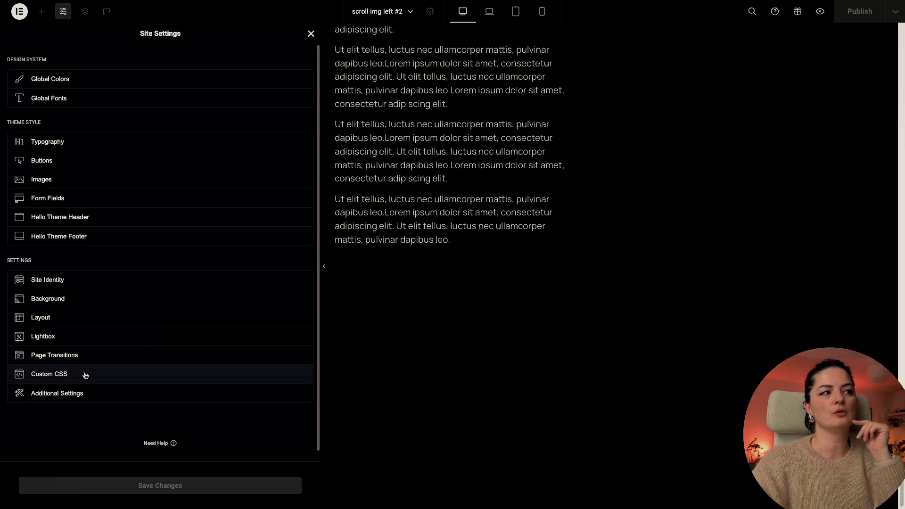
{"action": "left_click", "coordinate": [85, 375]}
{"action": "left_click", "coordinate": [168, 205]}
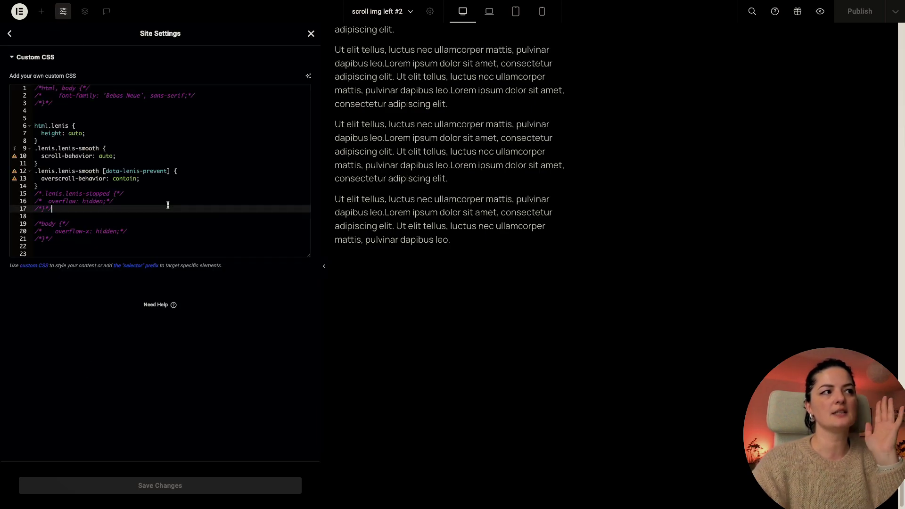
{"action": "left_click_drag", "start_coordinate": [54, 211], "coordinate": [35, 195]}
{"action": "left_click", "coordinate": [53, 208]}
{"action": "left_click", "coordinate": [54, 209]}
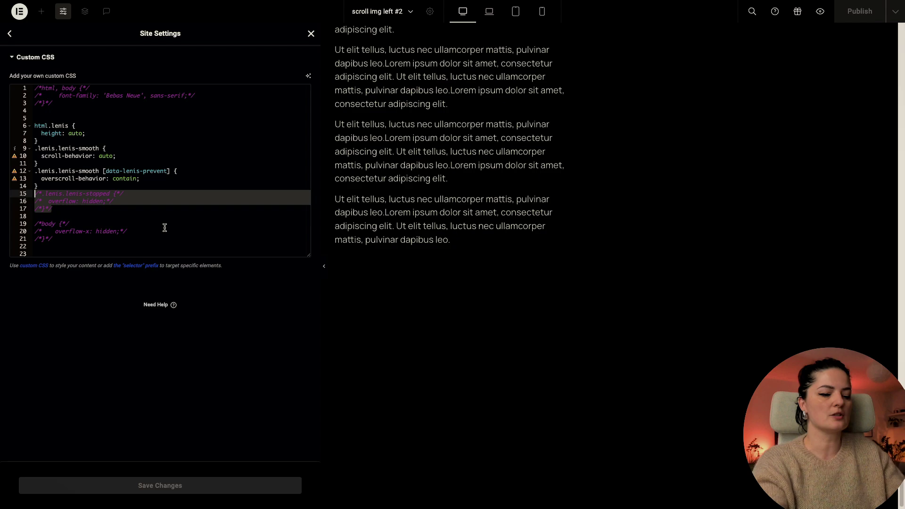
Uncomment the .lenis.lenis-stopped overflow: hidden rule in the Custom CSS, then save and close the site settings.
{"action": "key", "text": "ctrl+slash"}
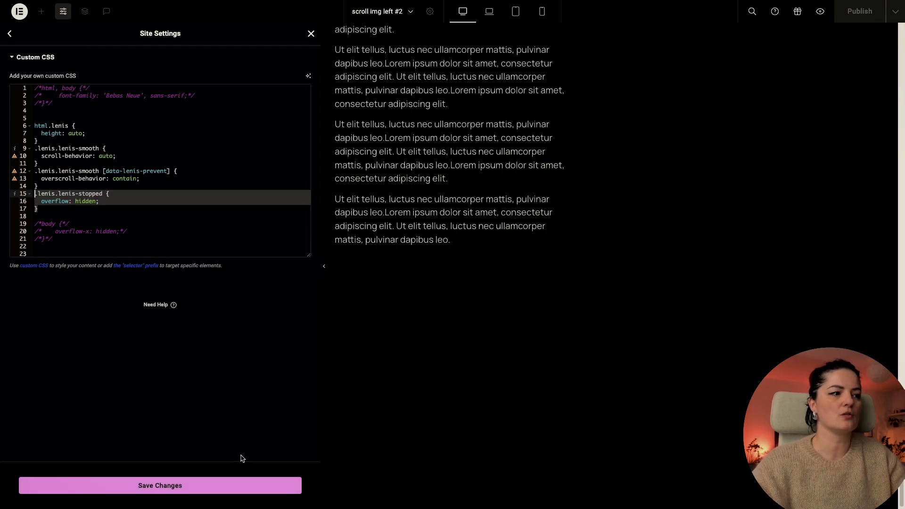
{"action": "left_click", "coordinate": [184, 478]}
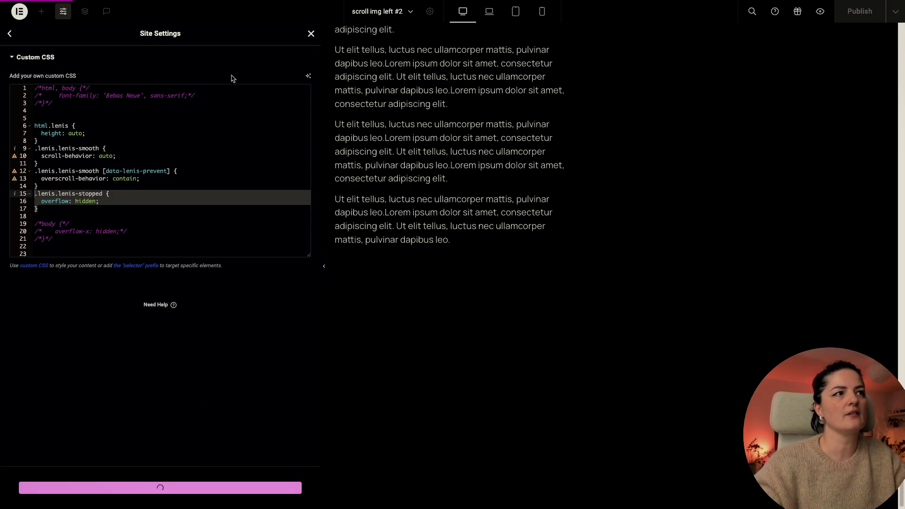
{"action": "left_click", "coordinate": [311, 34]}
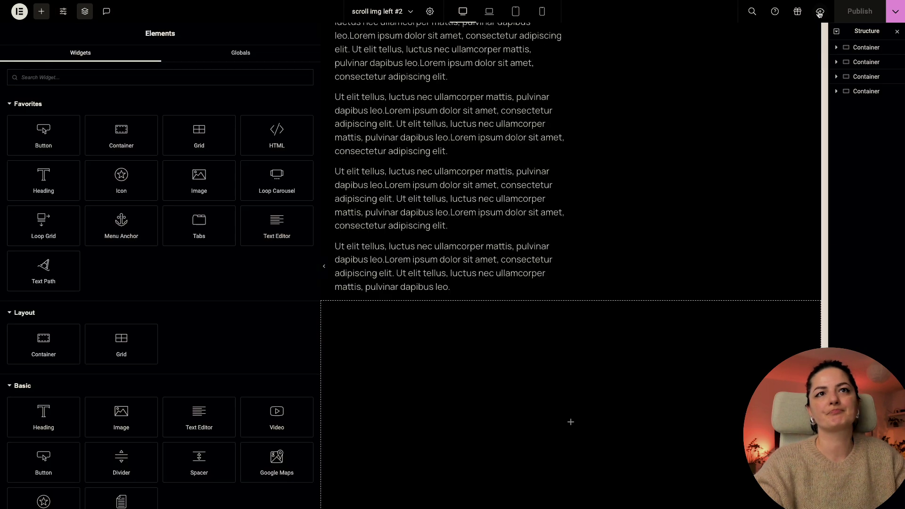
Preview the page and check the photo pinning and transitions from text block One down to the end marker.
{"action": "left_click", "coordinate": [820, 12]}
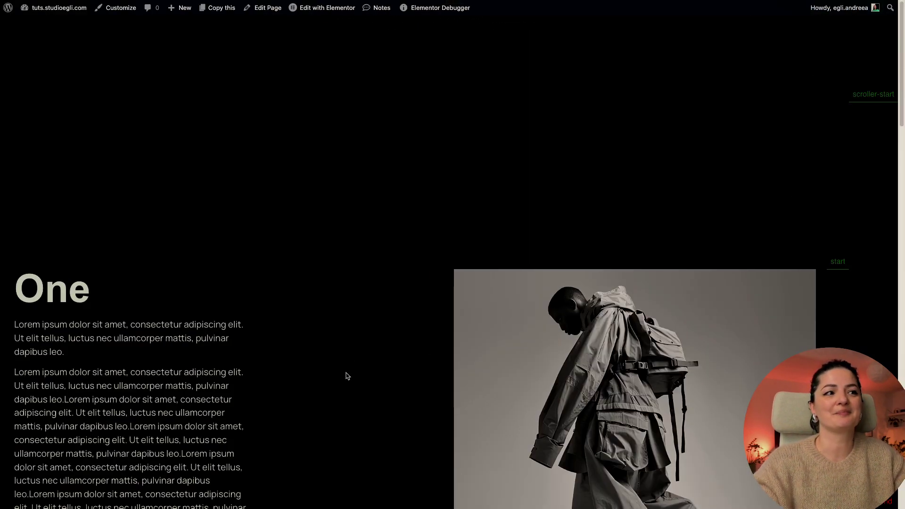
{"action": "scroll", "coordinate": [348, 376], "scroll_direction": "down", "scroll_amount": 5}
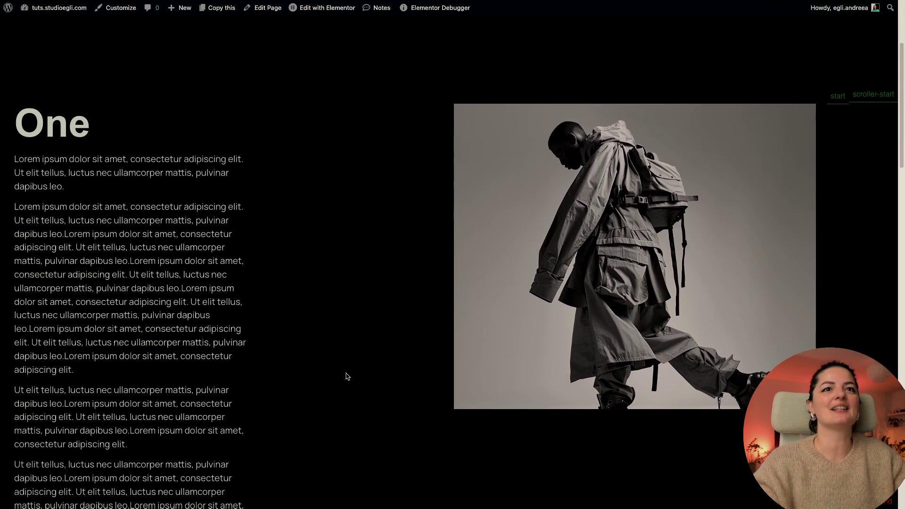
{"action": "scroll", "coordinate": [347, 375], "scroll_direction": "down", "scroll_amount": 15}
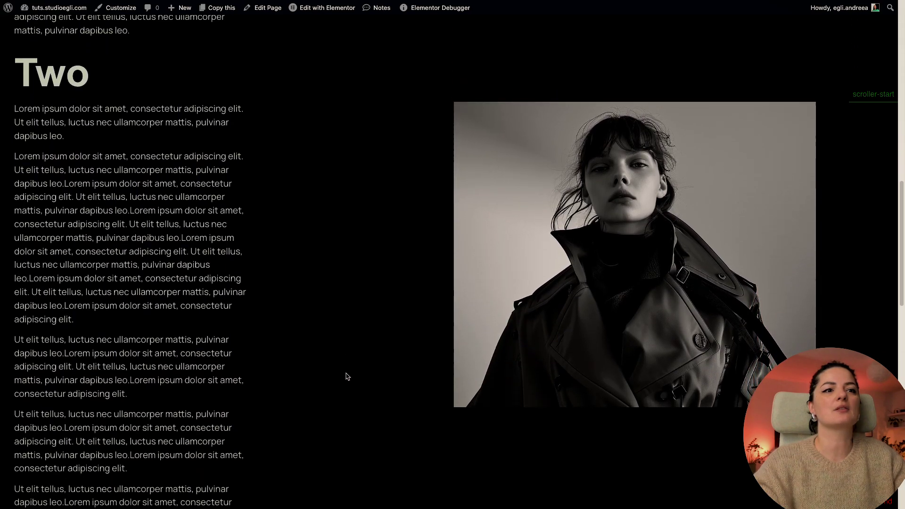
{"action": "scroll", "coordinate": [348, 375], "scroll_direction": "down", "scroll_amount": 15}
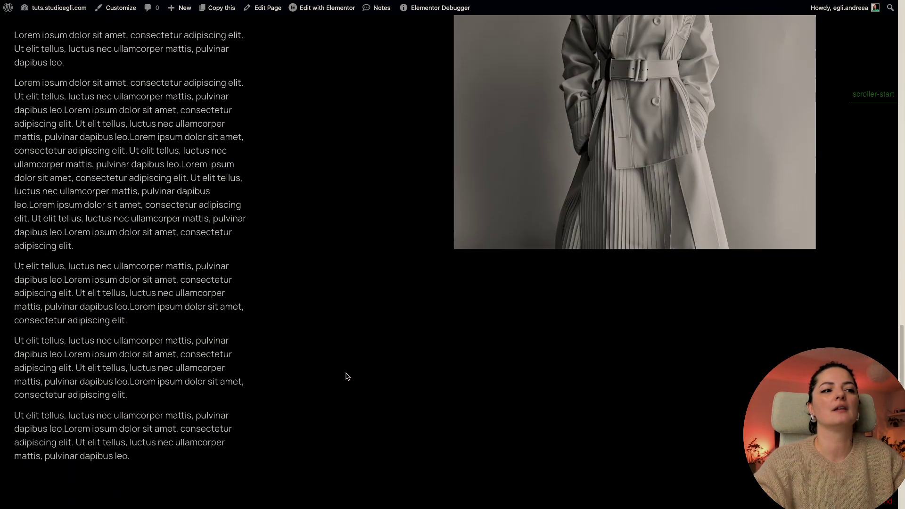
{"action": "scroll", "coordinate": [348, 376], "scroll_direction": "down", "scroll_amount": 10}
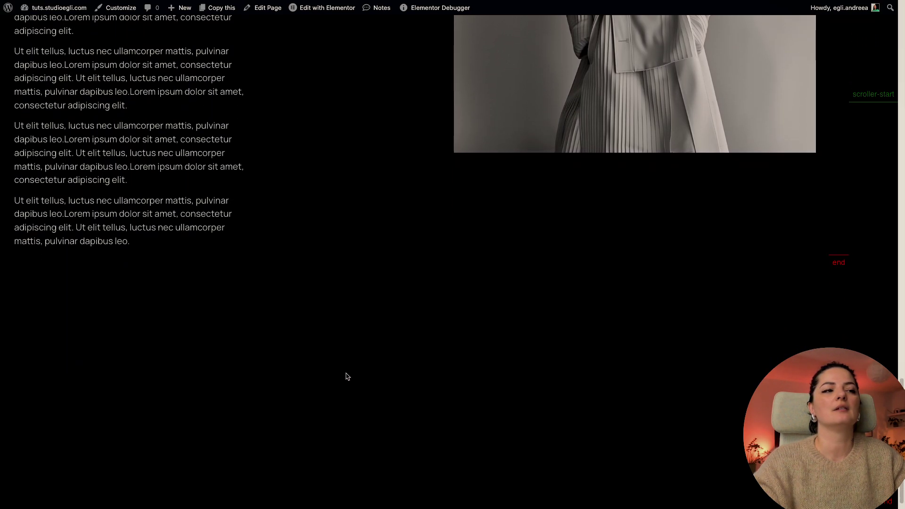
Return to the Elementor editor and inspect the GSAP ScrollTrigger script in the last container's HTML widget.
{"action": "mouse_move", "coordinate": [3, 424]}
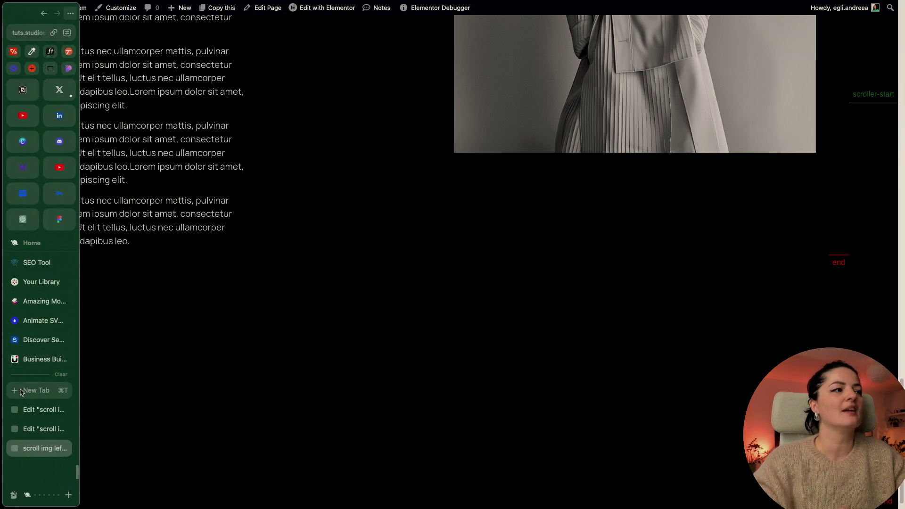
{"action": "left_click", "coordinate": [37, 431]}
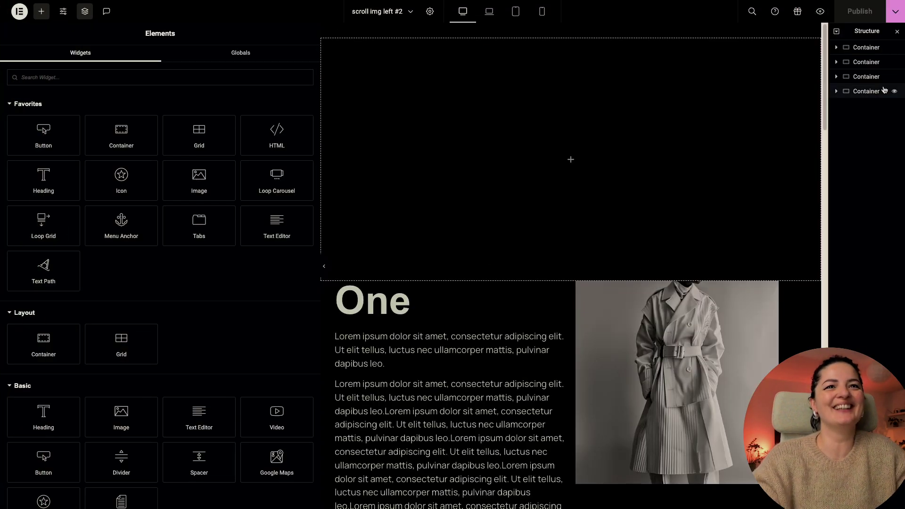
{"action": "left_click", "coordinate": [837, 92]}
{"action": "left_click", "coordinate": [865, 106]}
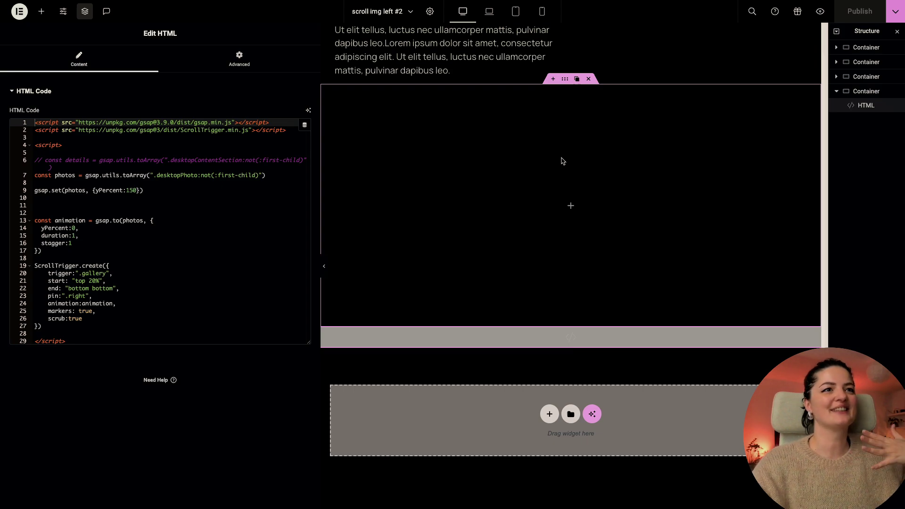
{"action": "left_click", "coordinate": [63, 11]}
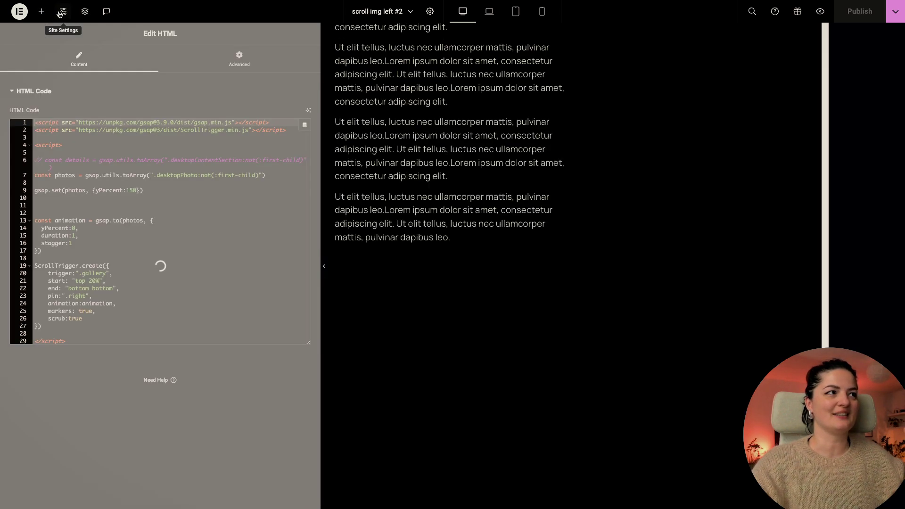
{"action": "left_click", "coordinate": [311, 34]}
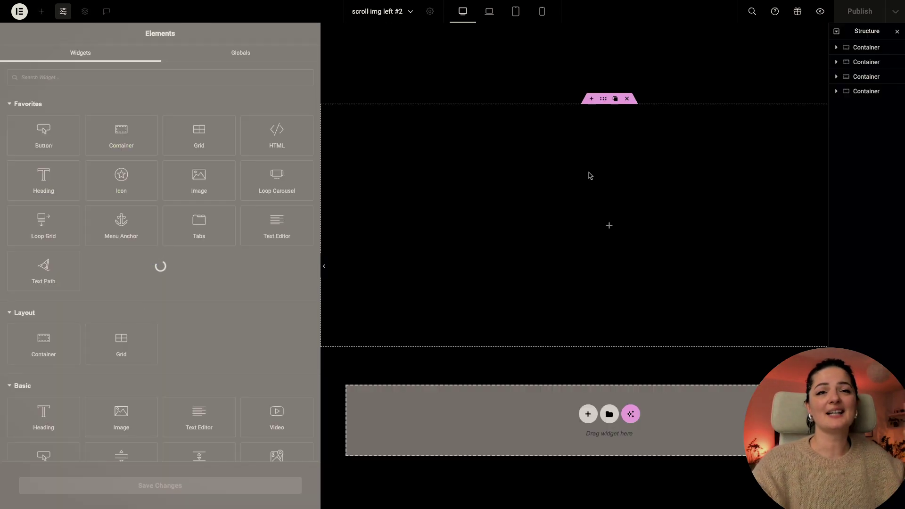
{"action": "scroll", "coordinate": [588, 177], "scroll_direction": "up", "scroll_amount": 15}
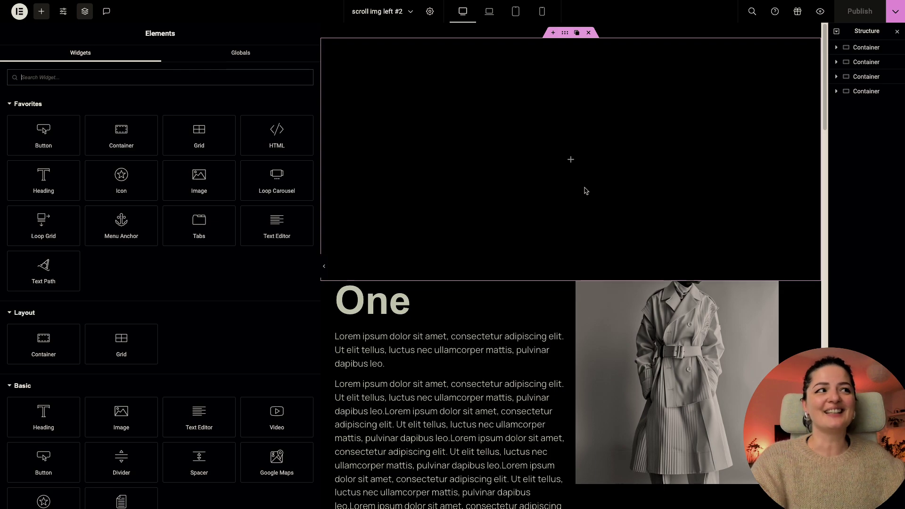
{"action": "left_click", "coordinate": [821, 12]}
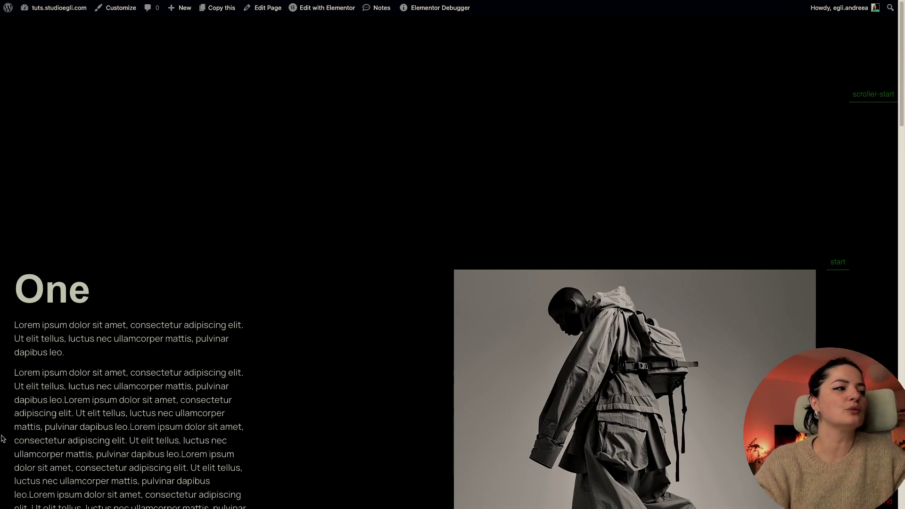
{"action": "mouse_move", "coordinate": [2, 438]}
{"action": "left_click", "coordinate": [38, 429]}
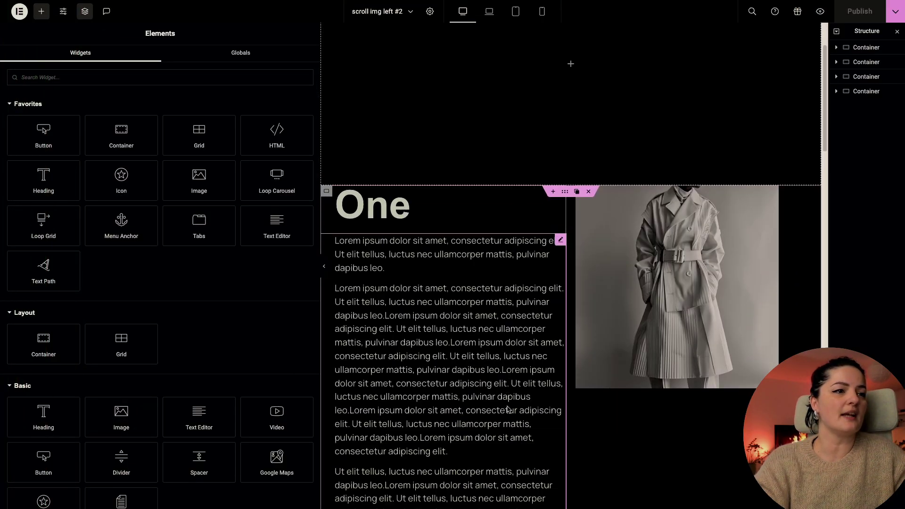
Shorten text block Two's paragraph text by deleting everything after the first part of its second paragraph, then publish the update.
{"action": "scroll", "coordinate": [508, 409], "scroll_direction": "down", "scroll_amount": 20}
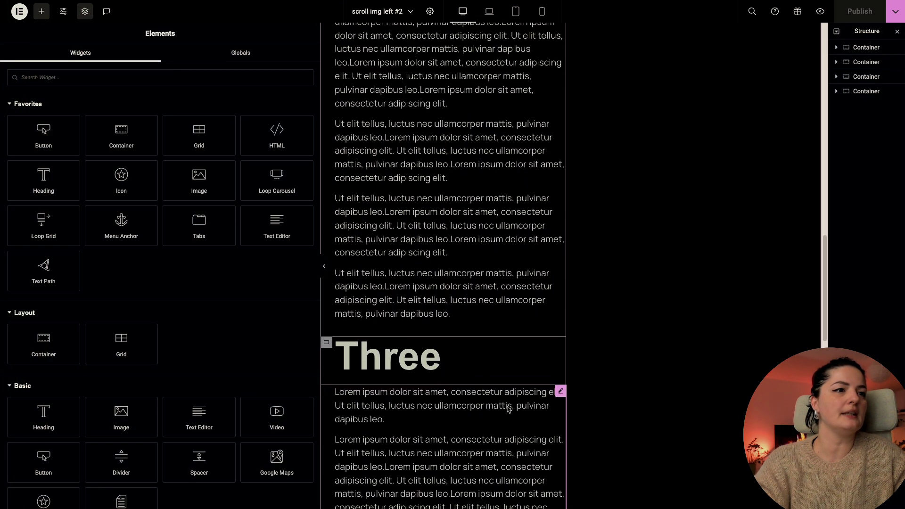
{"action": "scroll", "coordinate": [508, 409], "scroll_direction": "up", "scroll_amount": 3}
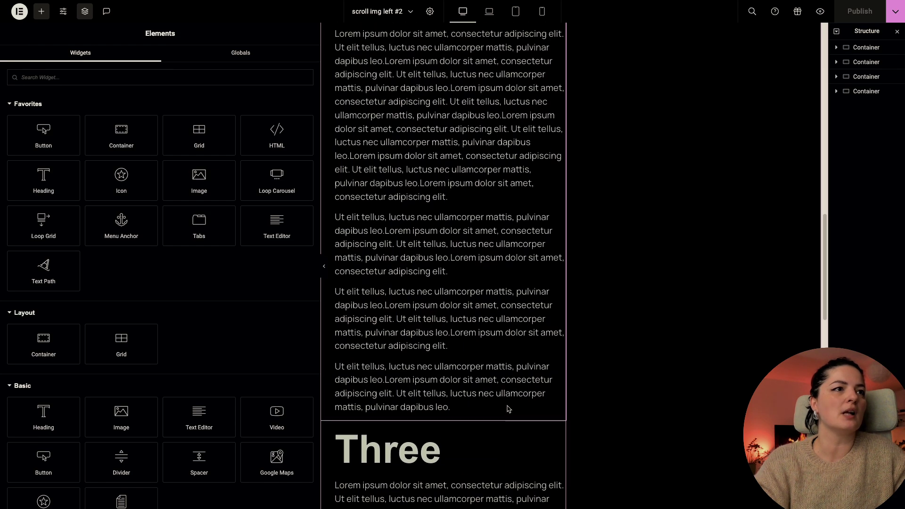
{"action": "scroll", "coordinate": [509, 409], "scroll_direction": "up", "scroll_amount": 7}
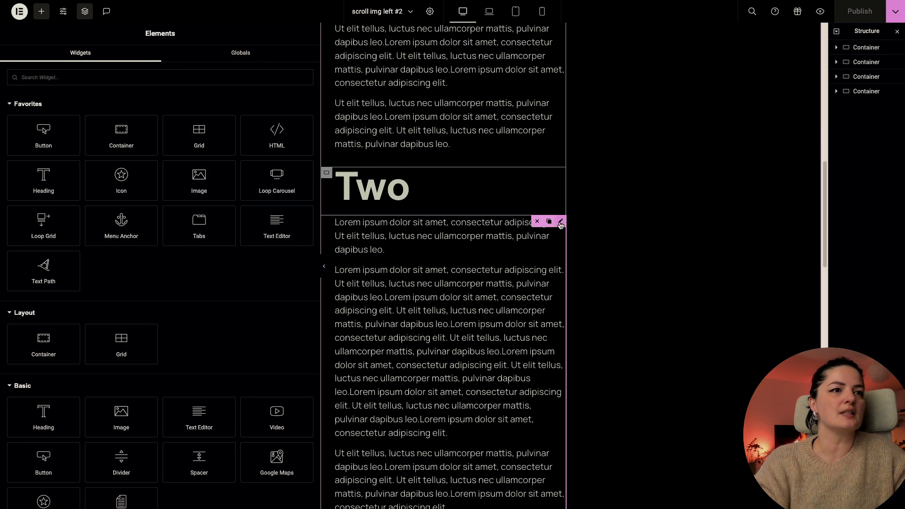
{"action": "left_click", "coordinate": [560, 222]}
{"action": "scroll", "coordinate": [130, 223], "scroll_direction": "down", "scroll_amount": 2}
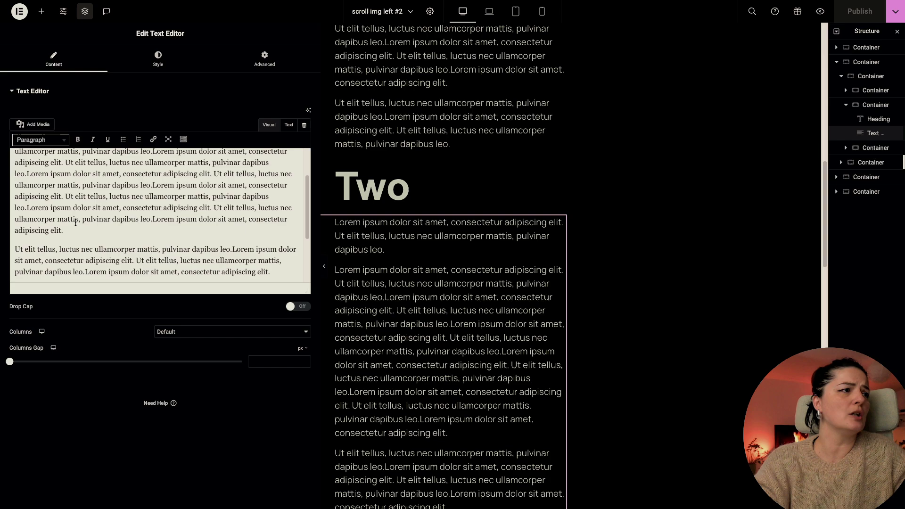
{"action": "left_click_drag", "start_coordinate": [71, 202], "coordinate": [136, 304]}
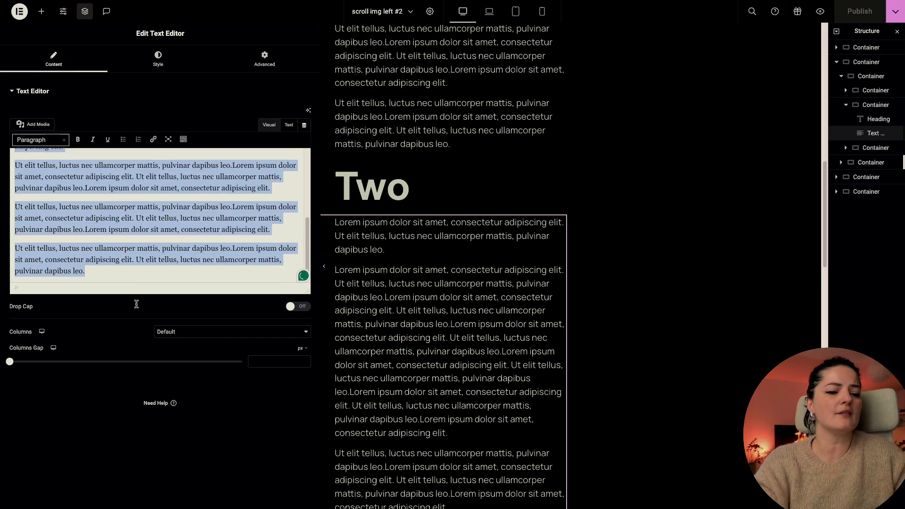
{"action": "key", "text": "BackSpace"}
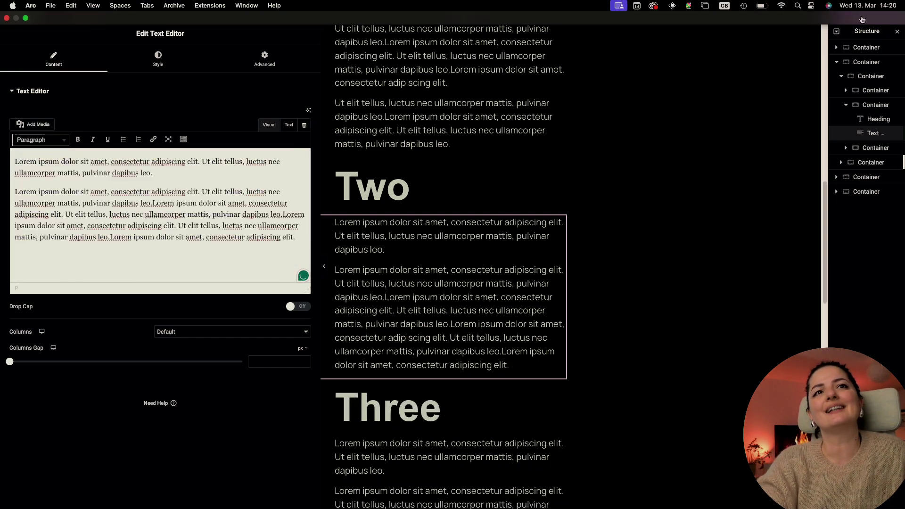
{"action": "left_click", "coordinate": [857, 15]}
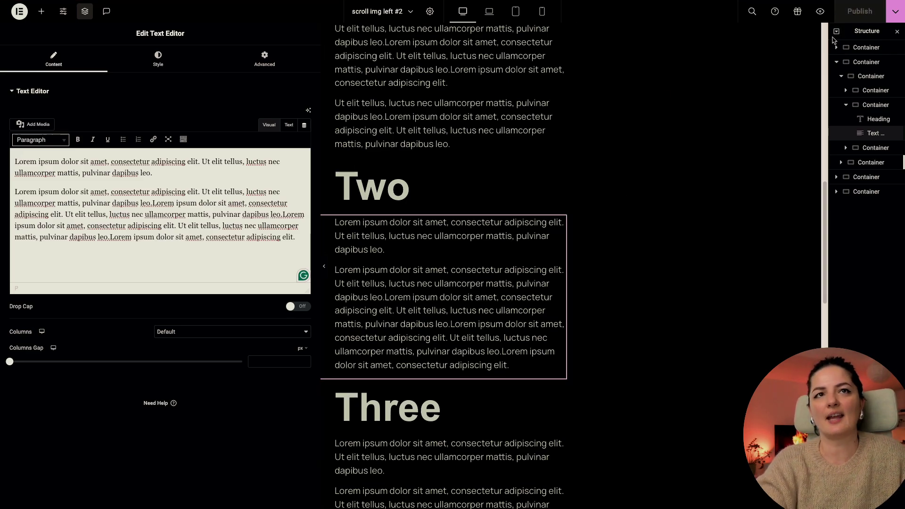
Preview the page and check how the photos slide alongside the shortened text block Two.
{"action": "left_click", "coordinate": [823, 18]}
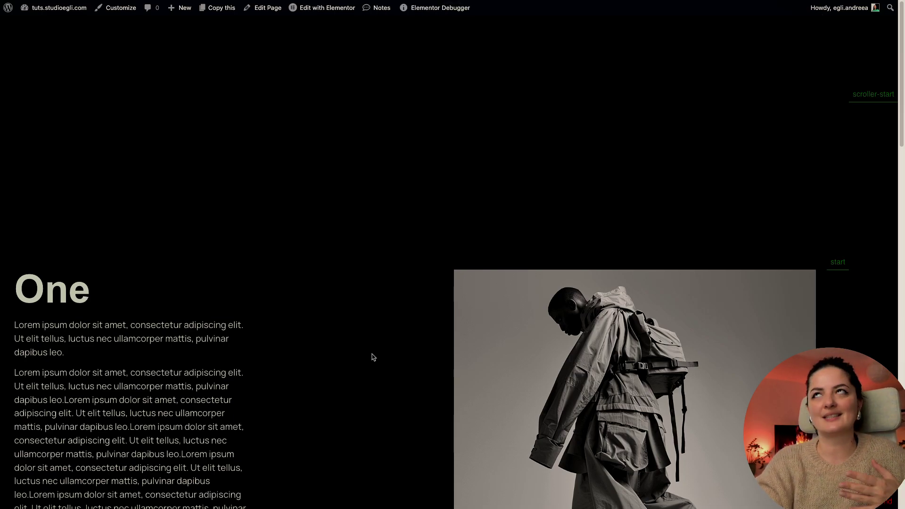
{"action": "scroll", "coordinate": [372, 357], "scroll_direction": "down", "scroll_amount": 5}
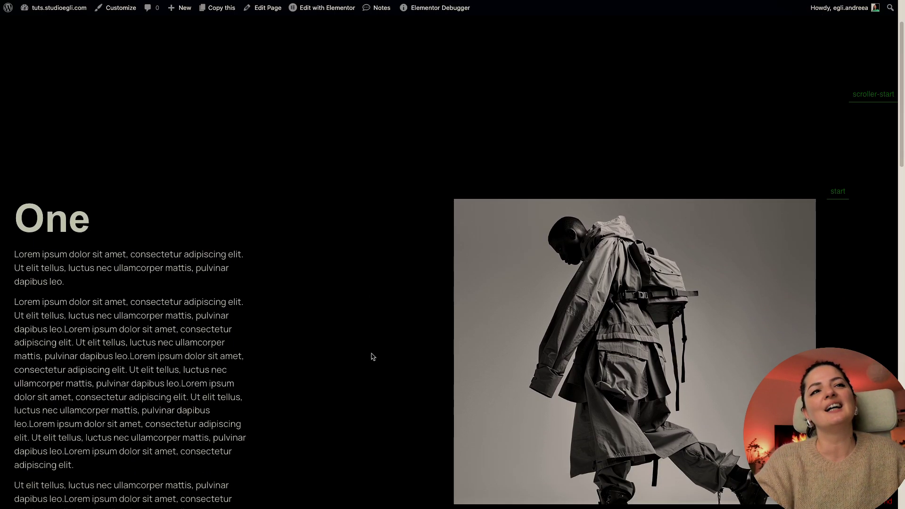
{"action": "scroll", "coordinate": [372, 356], "scroll_direction": "down", "scroll_amount": 15}
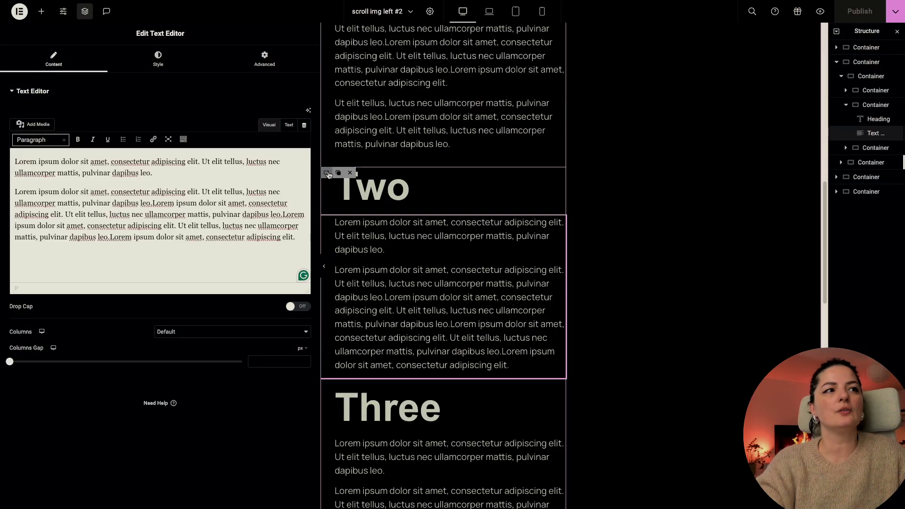
In the editor, set the minimum height of text block One's container to 100 vh.
{"action": "left_click", "coordinate": [326, 172]}
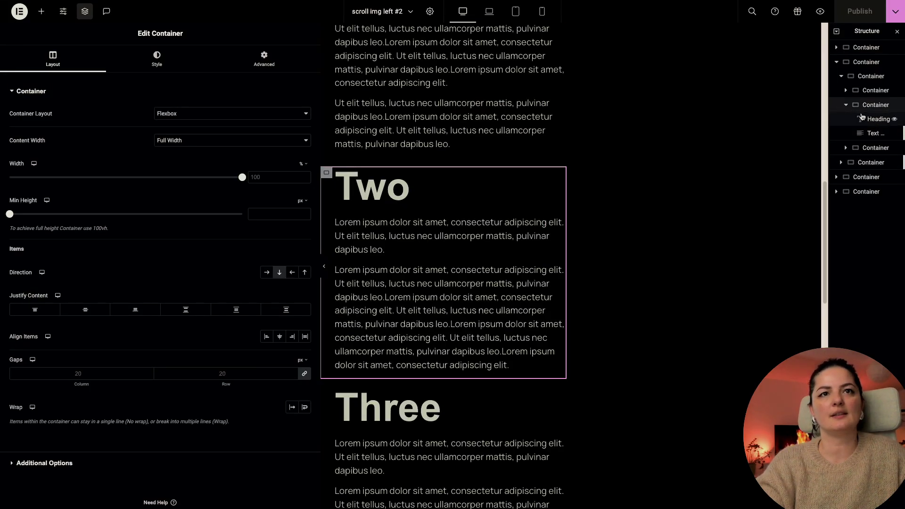
{"action": "left_click", "coordinate": [875, 90]}
{"action": "mouse_move", "coordinate": [304, 205]}
{"action": "left_click", "coordinate": [302, 242]}
{"action": "left_click", "coordinate": [273, 213]}
{"action": "type", "text": "100"}
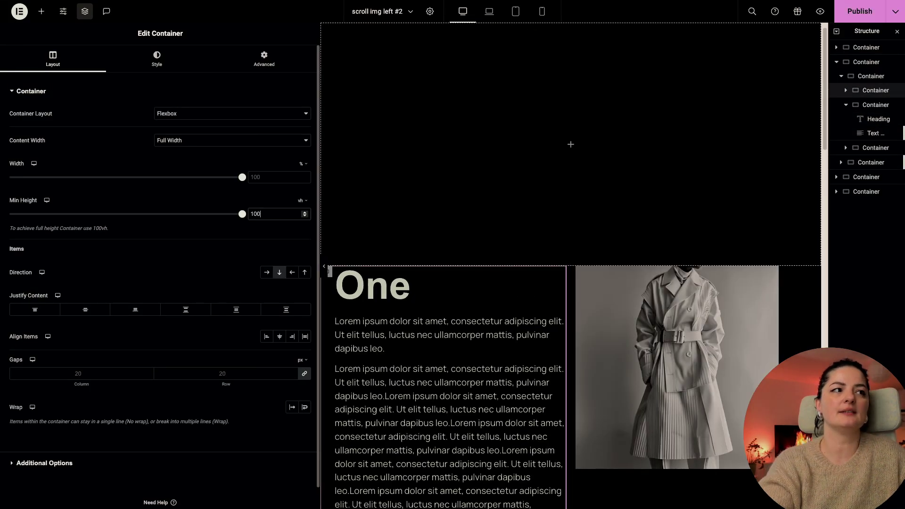
Set the minimum height of text block Two's and text block Three's containers to 100 vh each.
{"action": "left_click", "coordinate": [872, 104]}
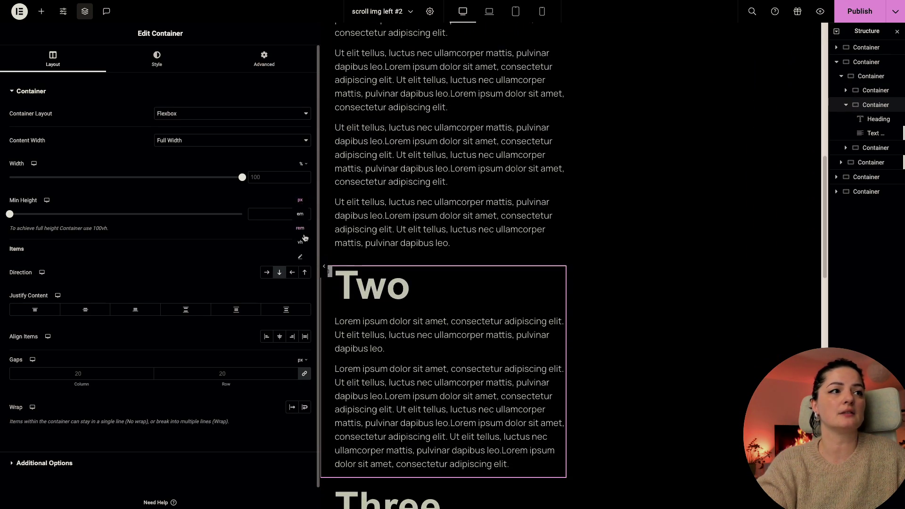
{"action": "left_click", "coordinate": [303, 242]}
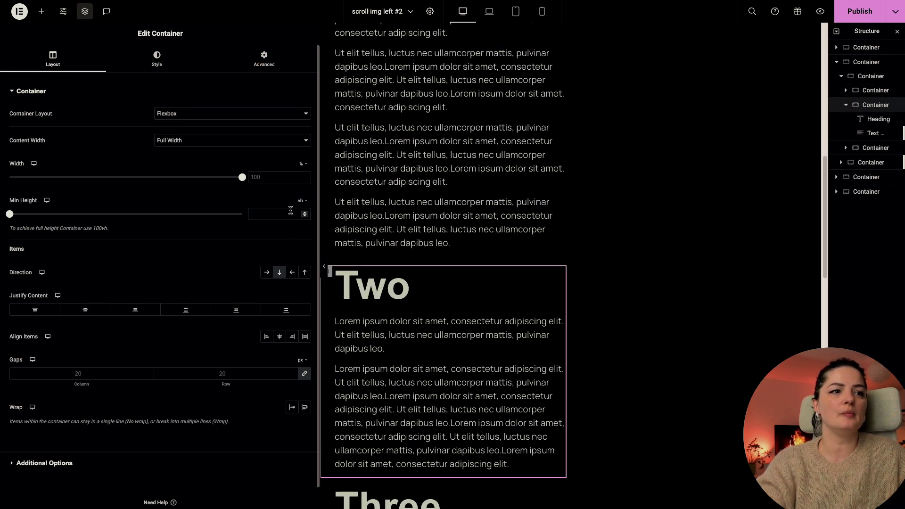
{"action": "type", "text": "100"}
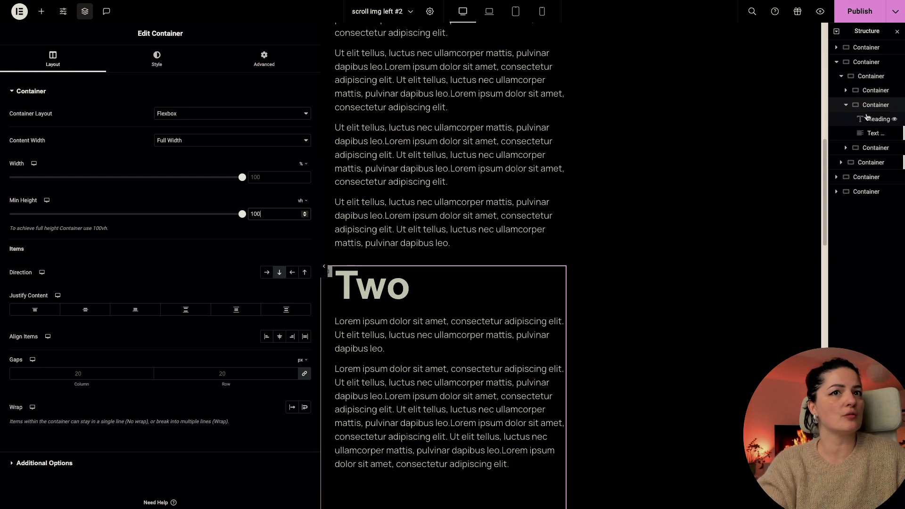
{"action": "left_click", "coordinate": [876, 148]}
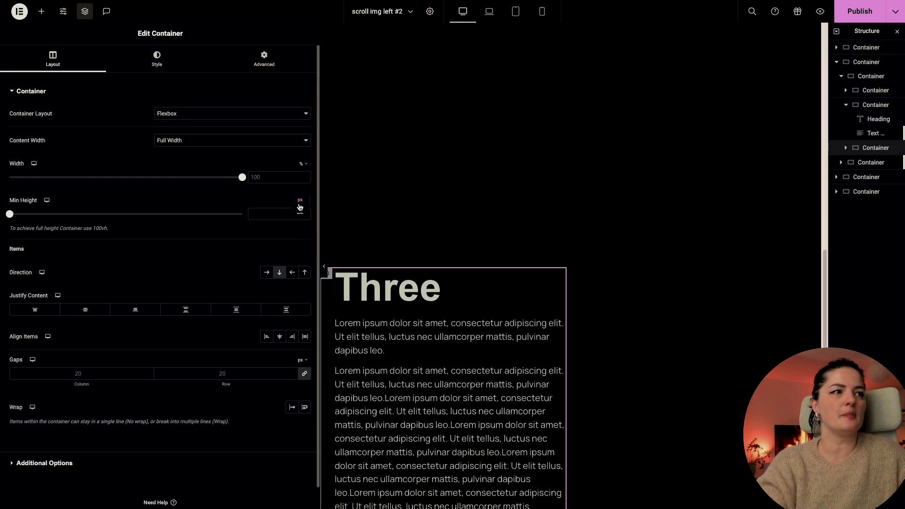
{"action": "left_click", "coordinate": [303, 242]}
{"action": "left_click", "coordinate": [274, 214]}
{"action": "type", "text": "10"}
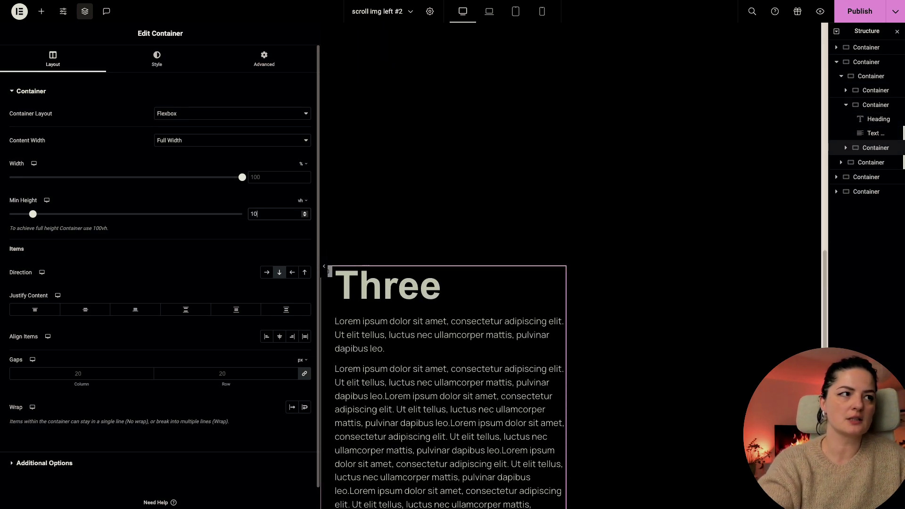
{"action": "type", "text": "0"}
Publish the minimum height changes and preview the page from text block One.
{"action": "left_click", "coordinate": [859, 11]}
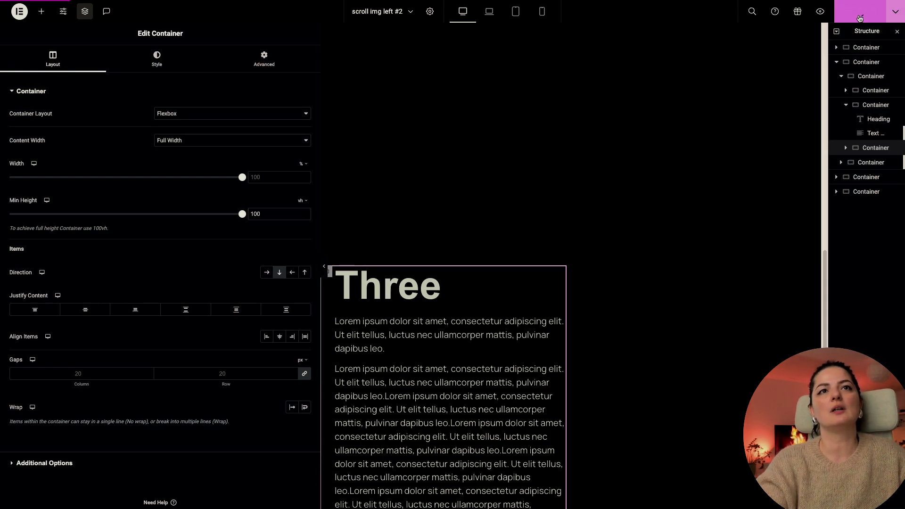
{"action": "left_click", "coordinate": [820, 11]}
{"action": "scroll", "coordinate": [333, 296], "scroll_direction": "down", "scroll_amount": 7}
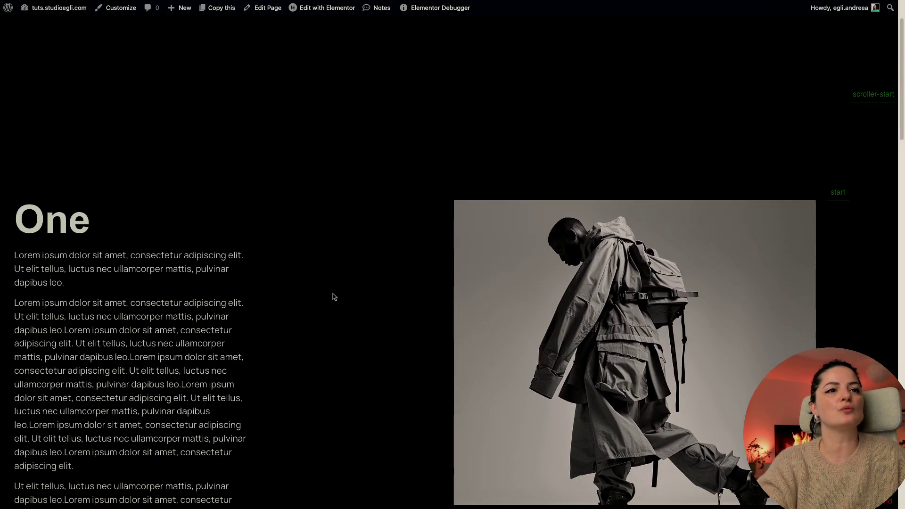
Examine on the previewed page how the pinned photos slide alongside text blocks One, Two and Three, repeating the pass from block One.
{"action": "scroll", "coordinate": [333, 296], "scroll_direction": "down", "scroll_amount": 8}
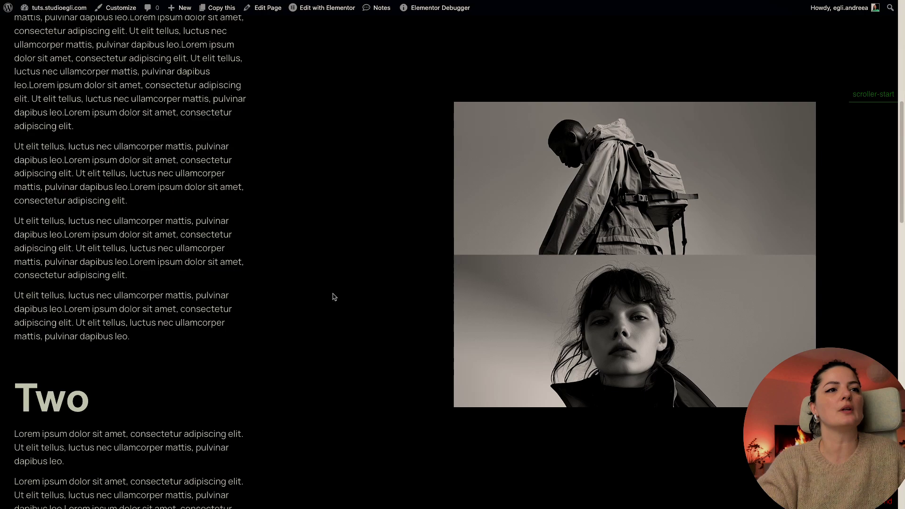
{"action": "scroll", "coordinate": [332, 297], "scroll_direction": "down", "scroll_amount": 3}
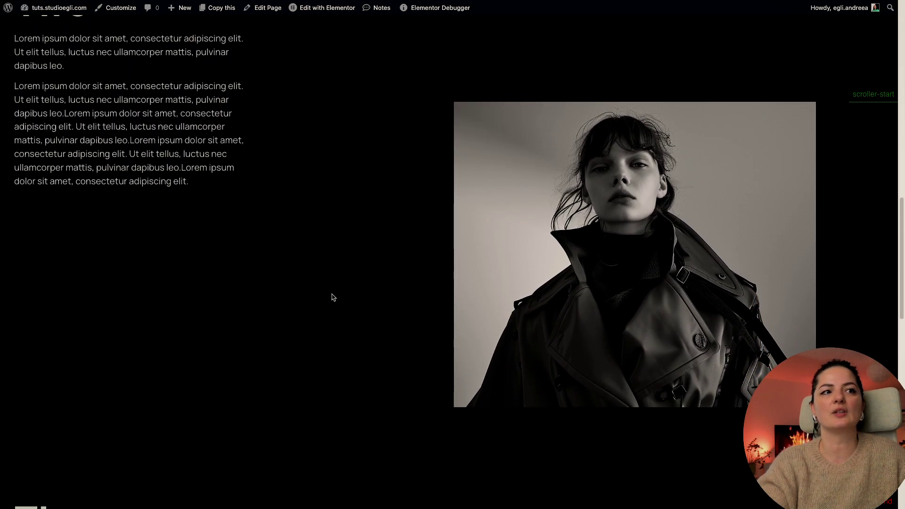
{"action": "scroll", "coordinate": [333, 297], "scroll_direction": "down", "scroll_amount": 3}
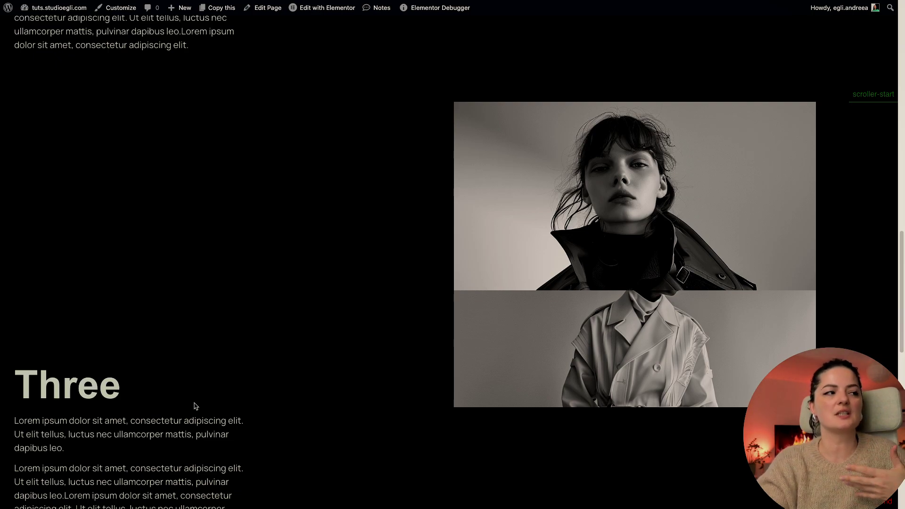
{"action": "scroll", "coordinate": [179, 410], "scroll_direction": "down", "scroll_amount": 5}
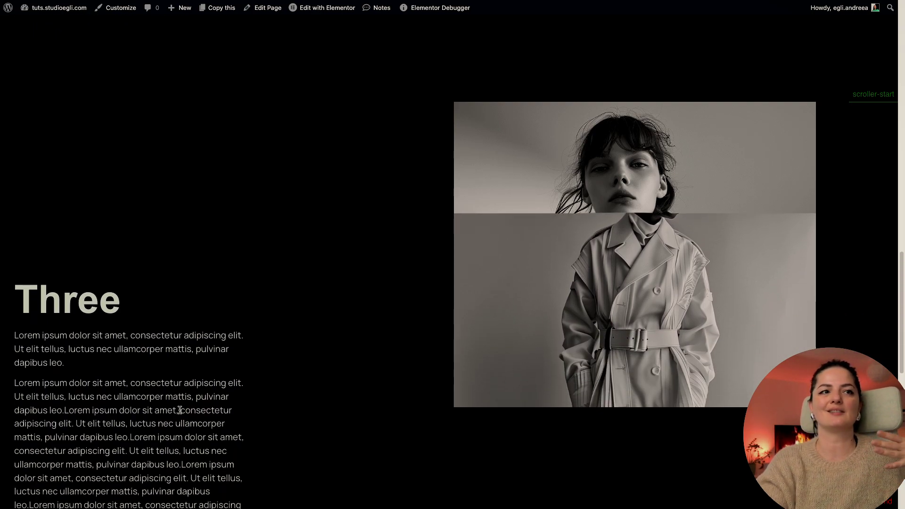
{"action": "scroll", "coordinate": [180, 410], "scroll_direction": "down", "scroll_amount": 4}
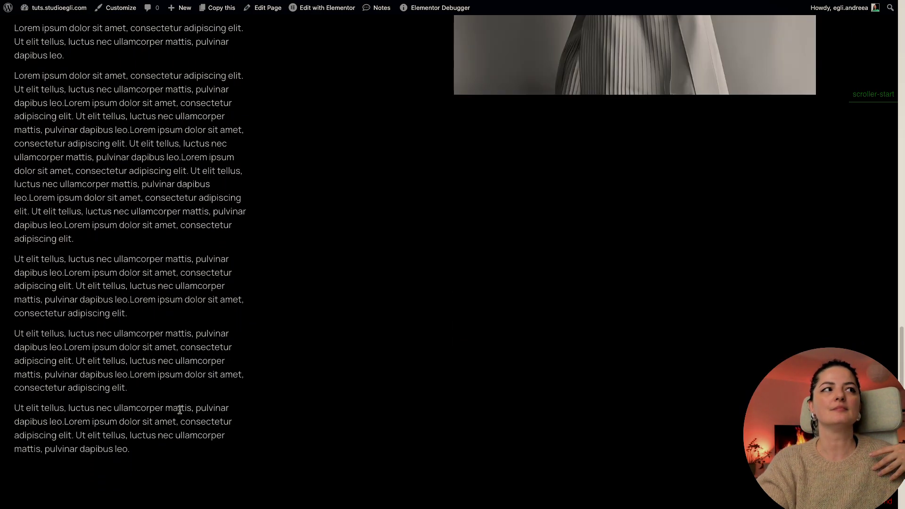
{"action": "scroll", "coordinate": [181, 414], "scroll_direction": "up", "scroll_amount": 15}
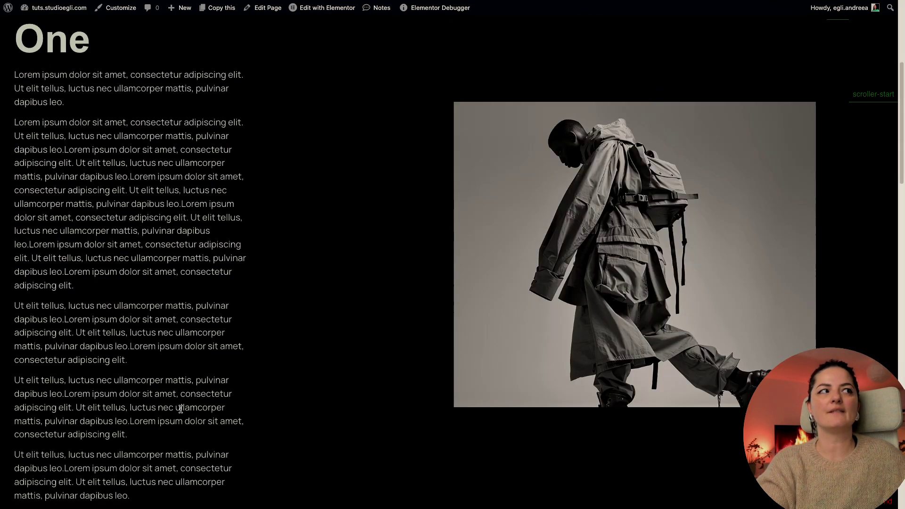
{"action": "scroll", "coordinate": [182, 413], "scroll_direction": "down", "scroll_amount": 10}
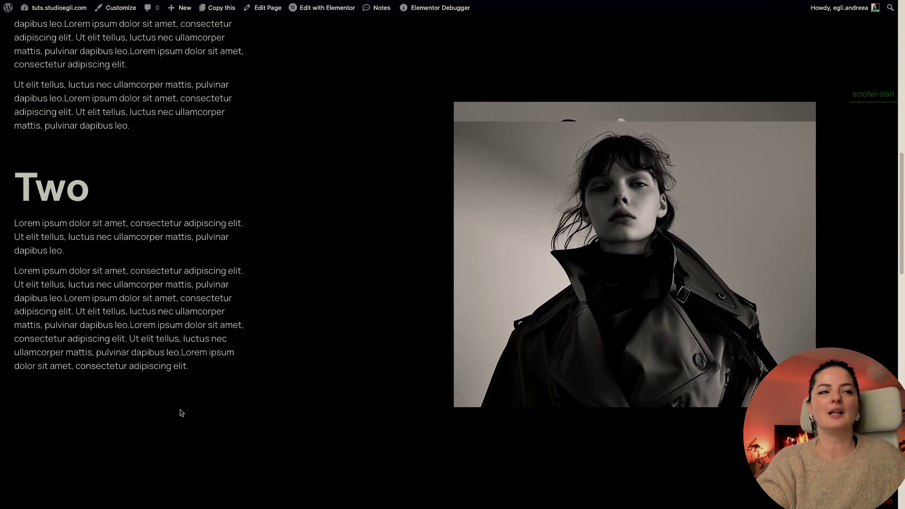
{"action": "scroll", "coordinate": [182, 413], "scroll_direction": "down", "scroll_amount": 12}
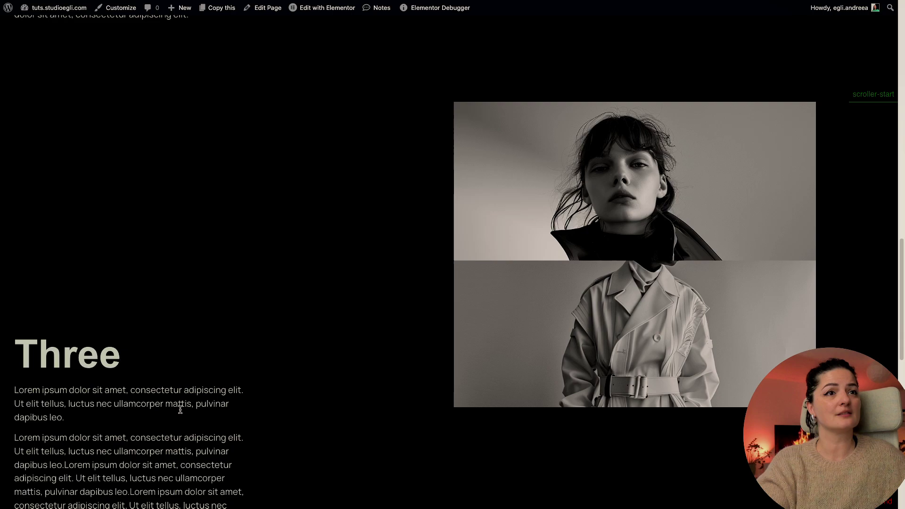
{"action": "scroll", "coordinate": [180, 410], "scroll_direction": "down", "scroll_amount": 4}
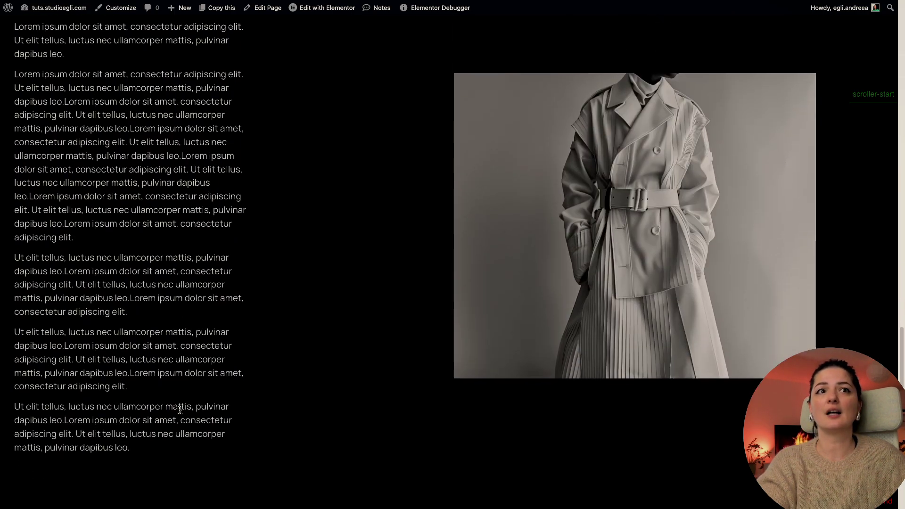
{"action": "scroll", "coordinate": [180, 410], "scroll_direction": "up", "scroll_amount": 3}
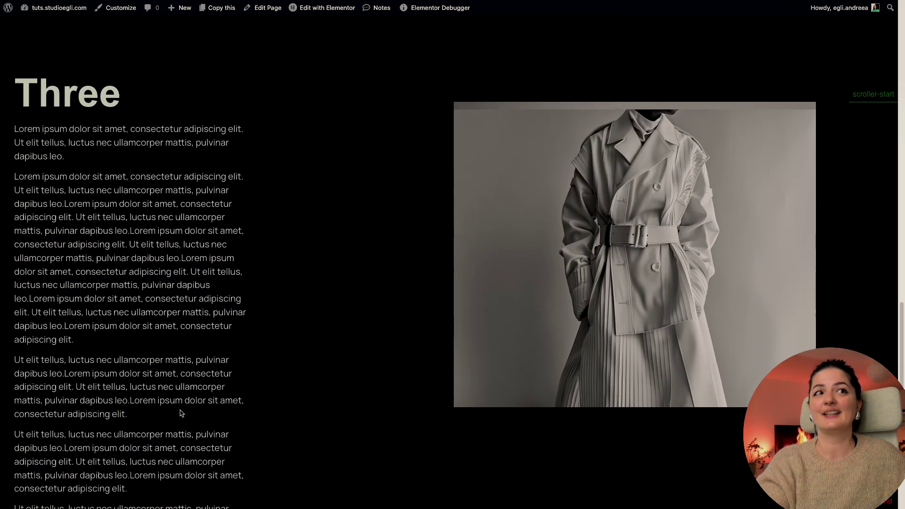
{"action": "scroll", "coordinate": [180, 410], "scroll_direction": "down", "scroll_amount": 3}
{"action": "scroll", "coordinate": [180, 411], "scroll_direction": "down", "scroll_amount": 1}
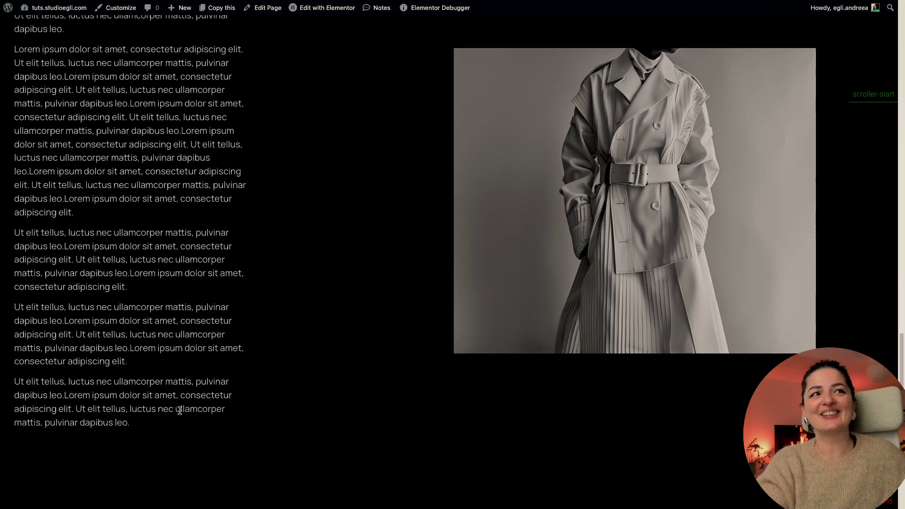